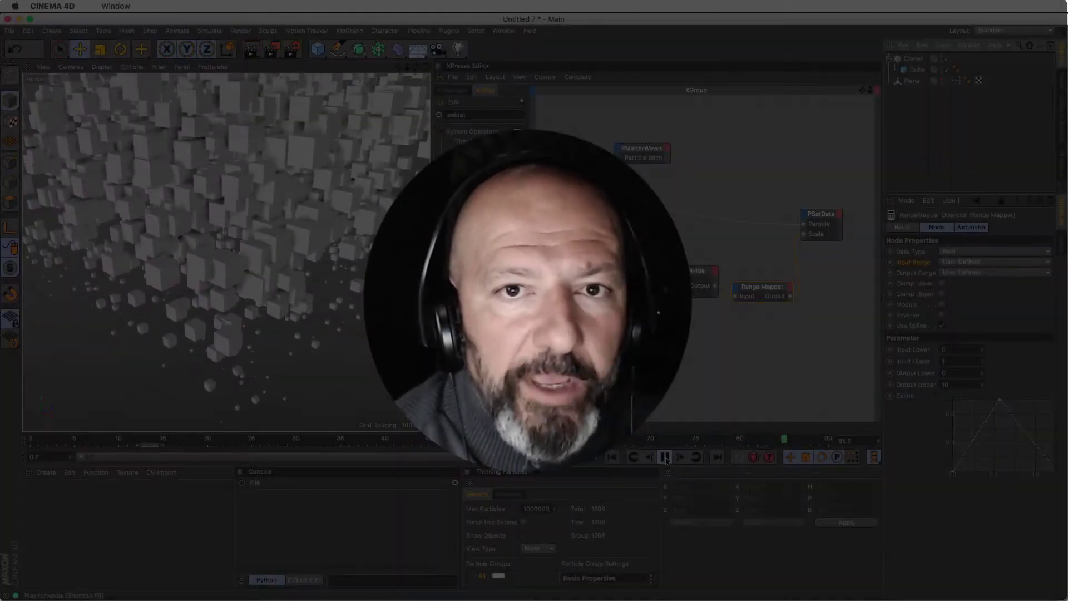
left_click(665, 457)
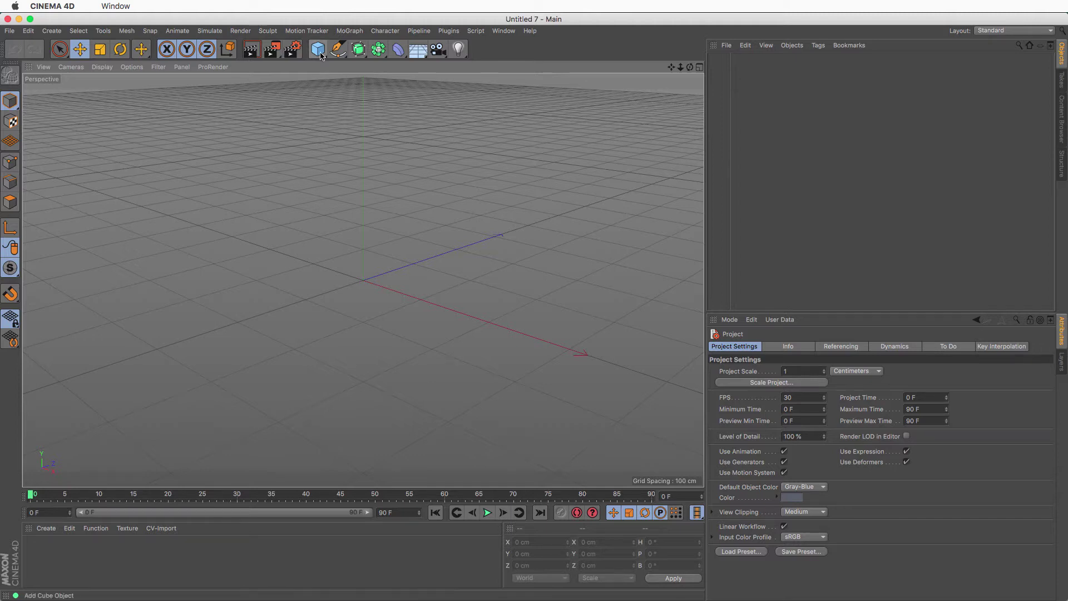
Add a plane with 1 width segment and 1 height segment, and make it editable
left_click_drag(322, 55, 424, 87)
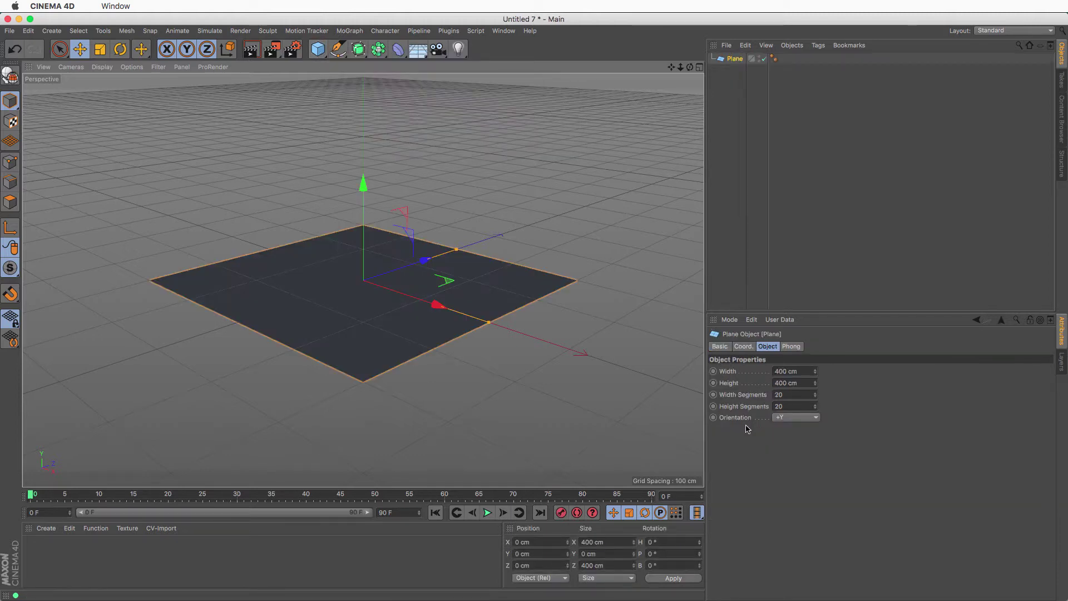
left_click(790, 394)
type("1")
key("Tab")
type("1")
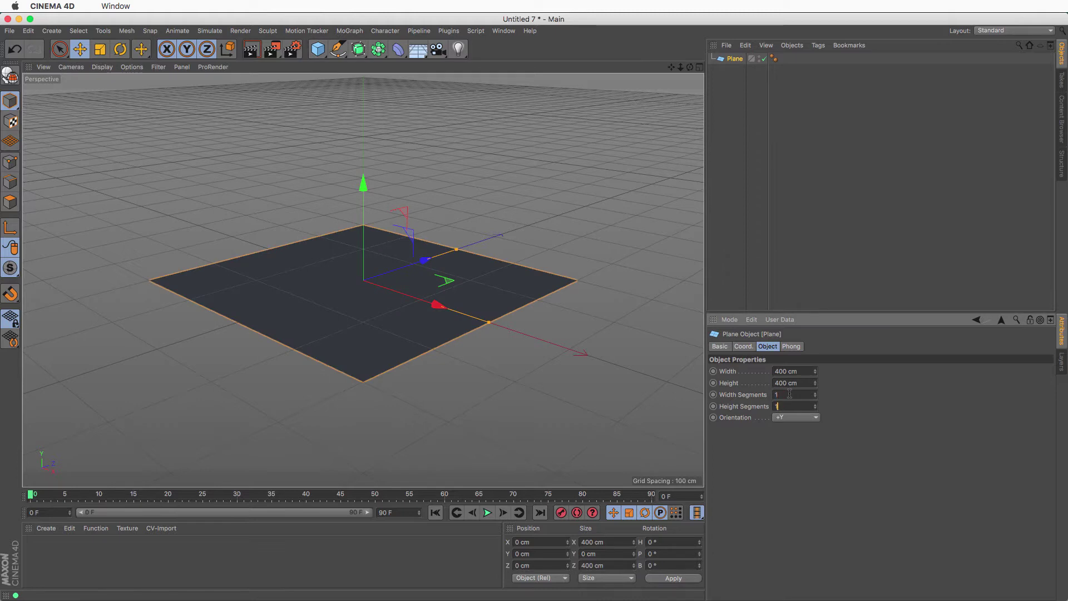
left_click(10, 75)
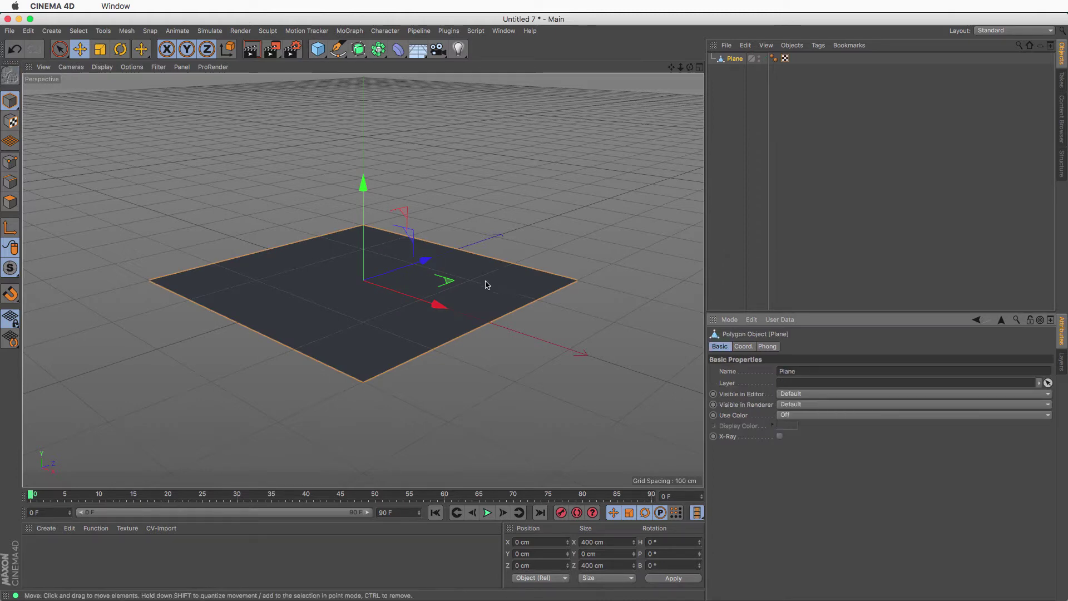
Add an XPresso tag to the plane and dock the XPresso Editor beside the viewport, widening the editor
right_click(738, 60)
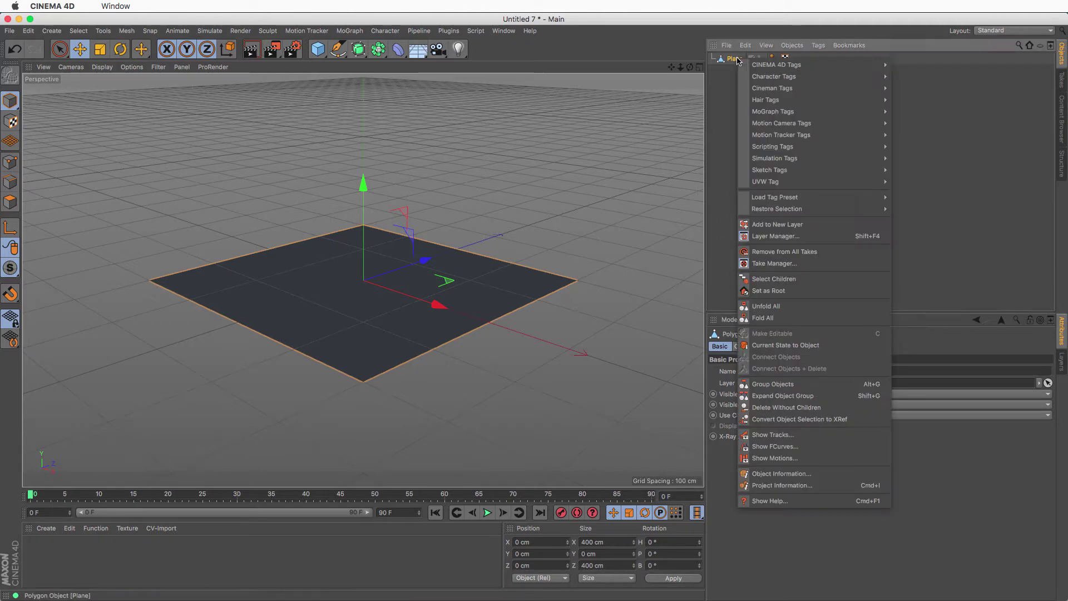
mouse_move(789, 65)
left_click(915, 392)
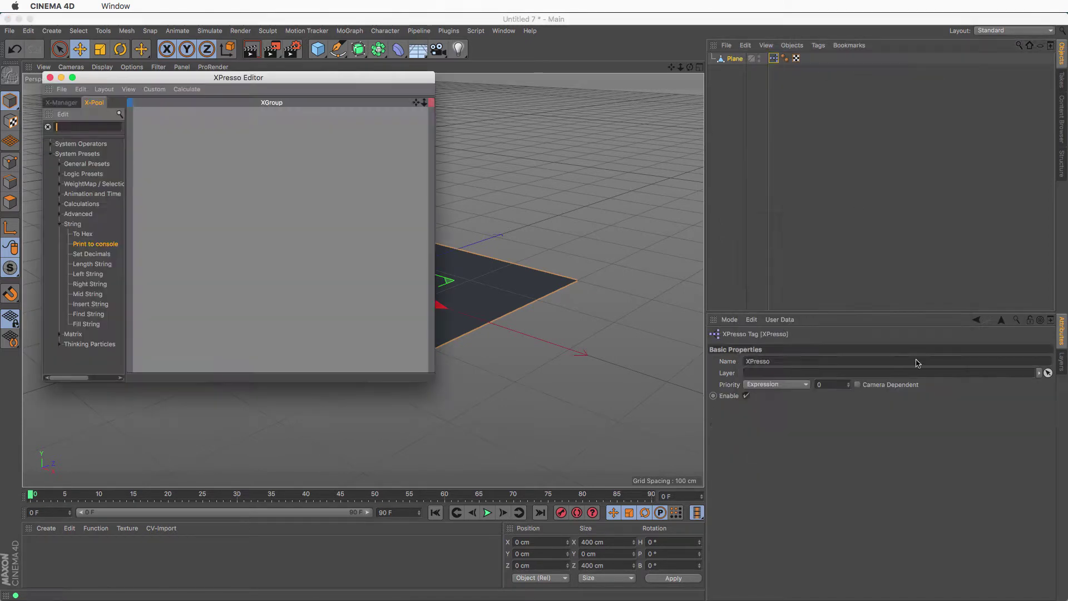
left_click_drag(206, 118, 808, 139)
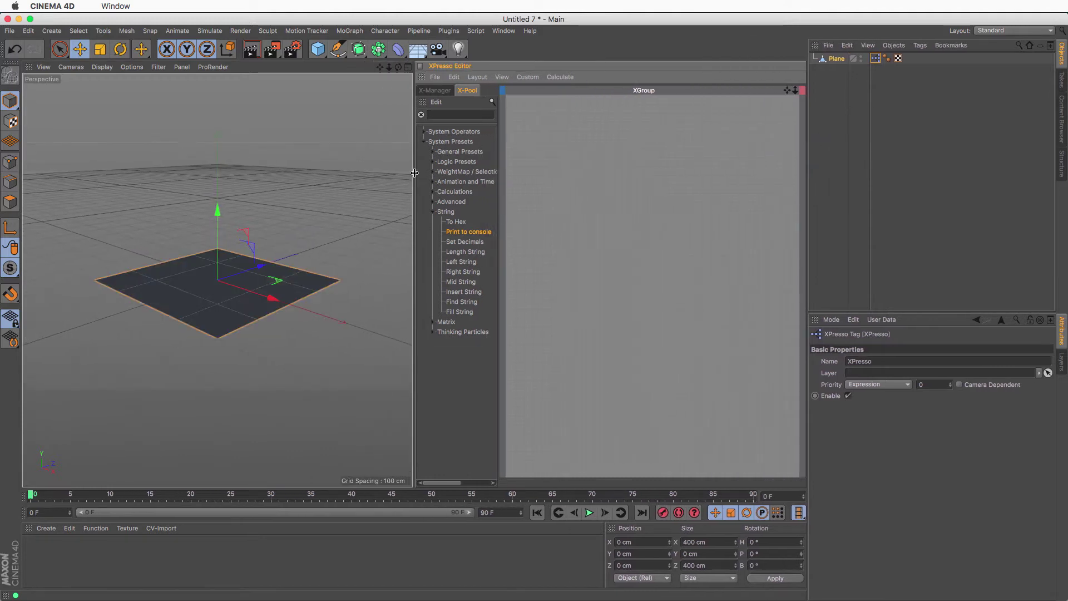
left_click_drag(414, 175, 353, 175)
Open the Thinking Particles settings and dock them between the material manager and the coordinates
left_click(208, 30)
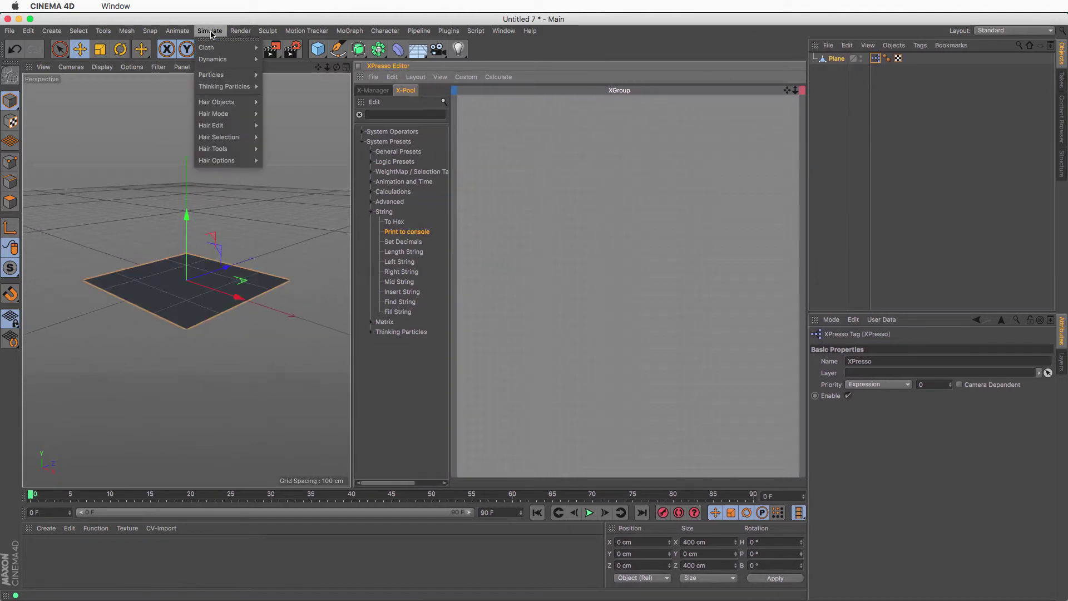
mouse_move(225, 86)
left_click(299, 102)
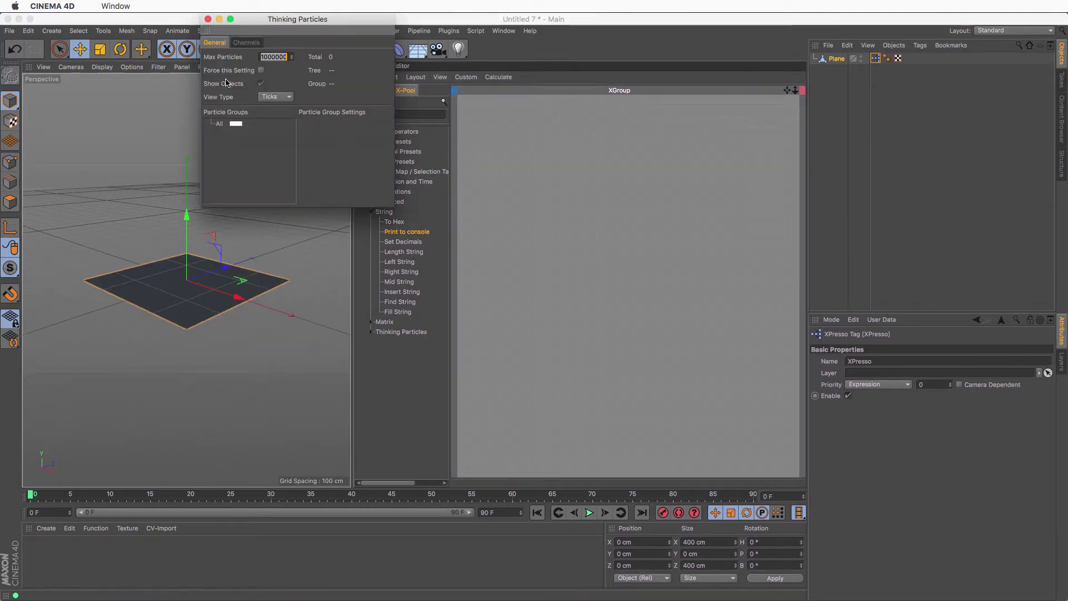
left_click_drag(581, 551, 584, 553)
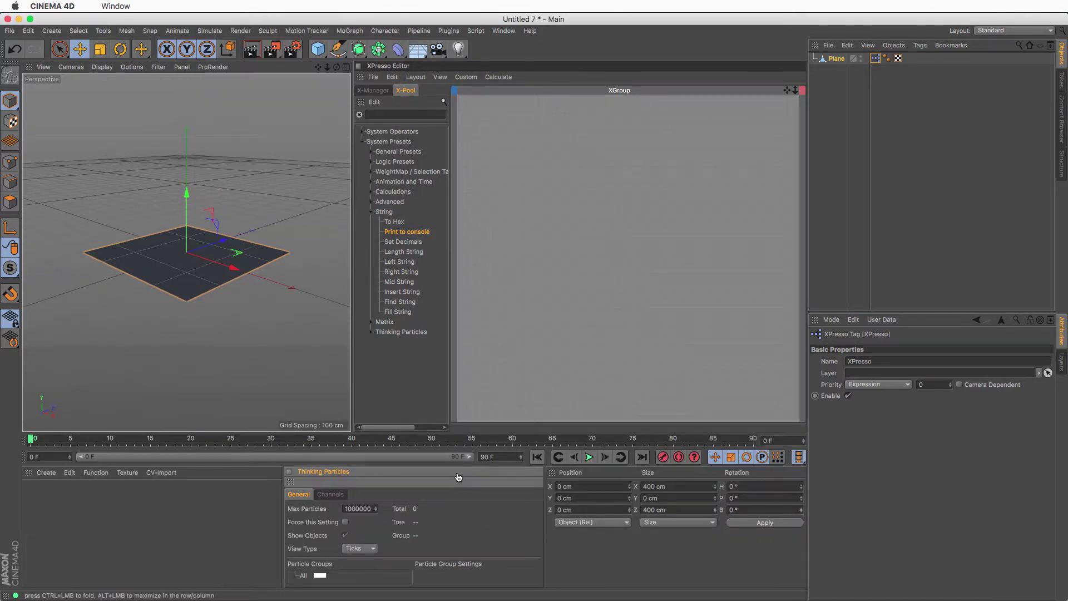
Open the Console and dock it beside the Thinking Particles settings, widening it slightly
left_click(450, 32)
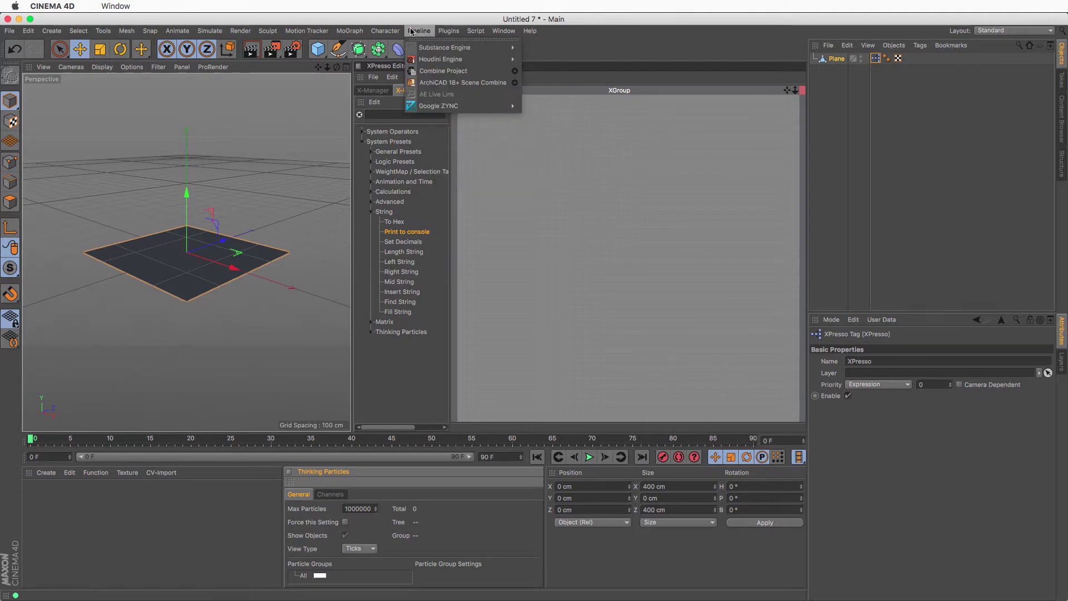
mouse_move(499, 32)
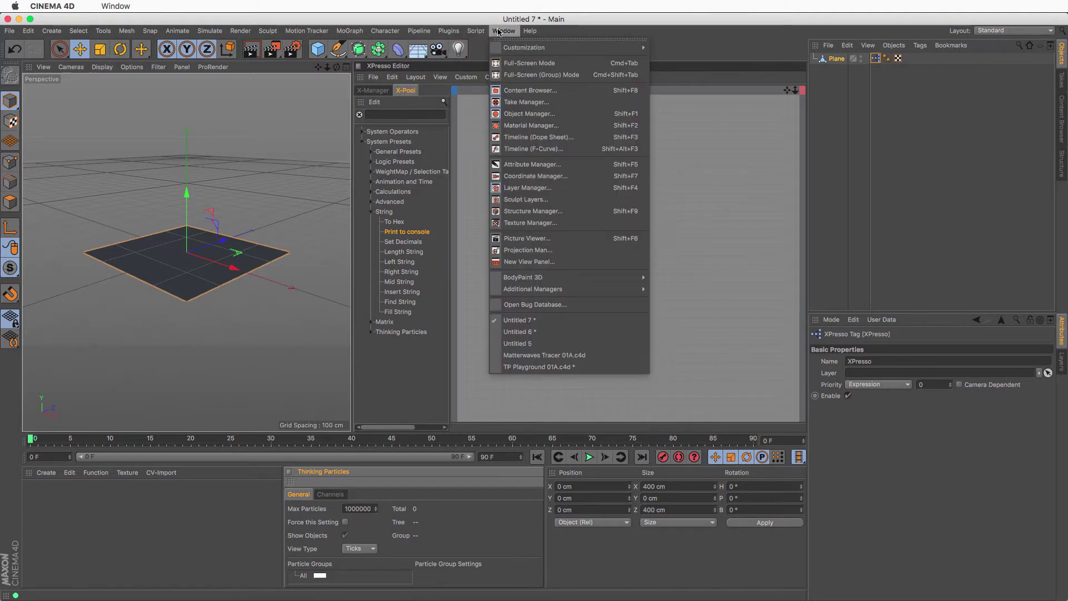
mouse_move(517, 47)
left_click(500, 69)
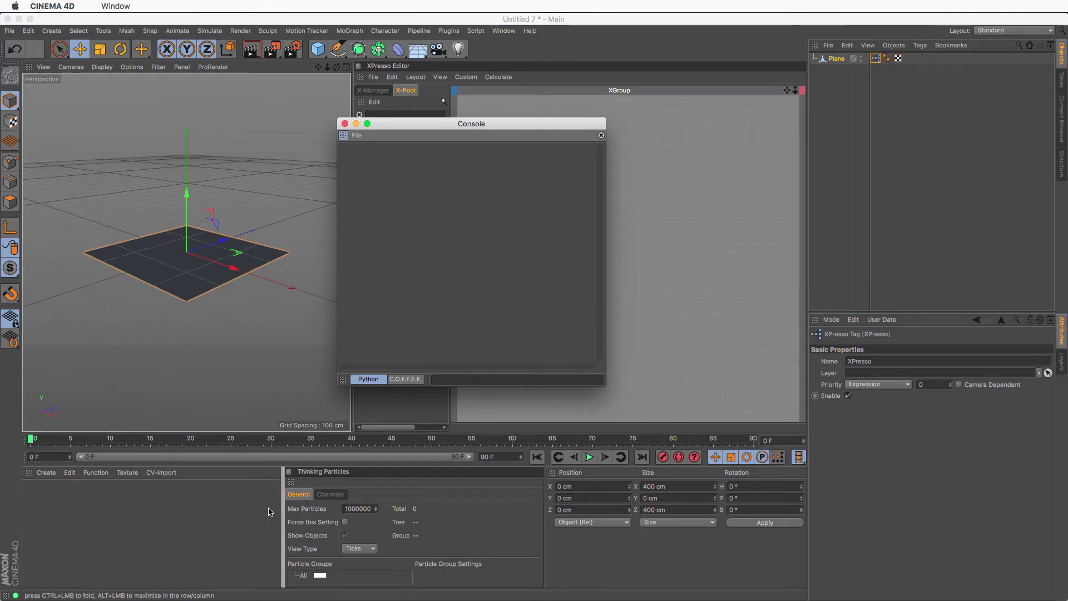
left_click_drag(269, 512, 269, 512)
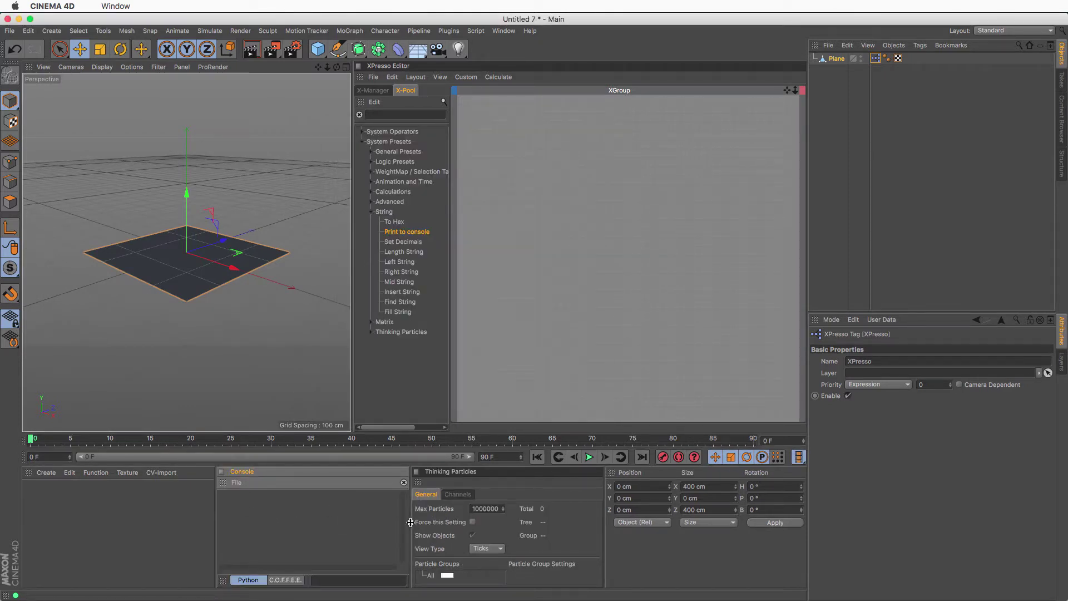
left_click_drag(409, 521, 422, 521)
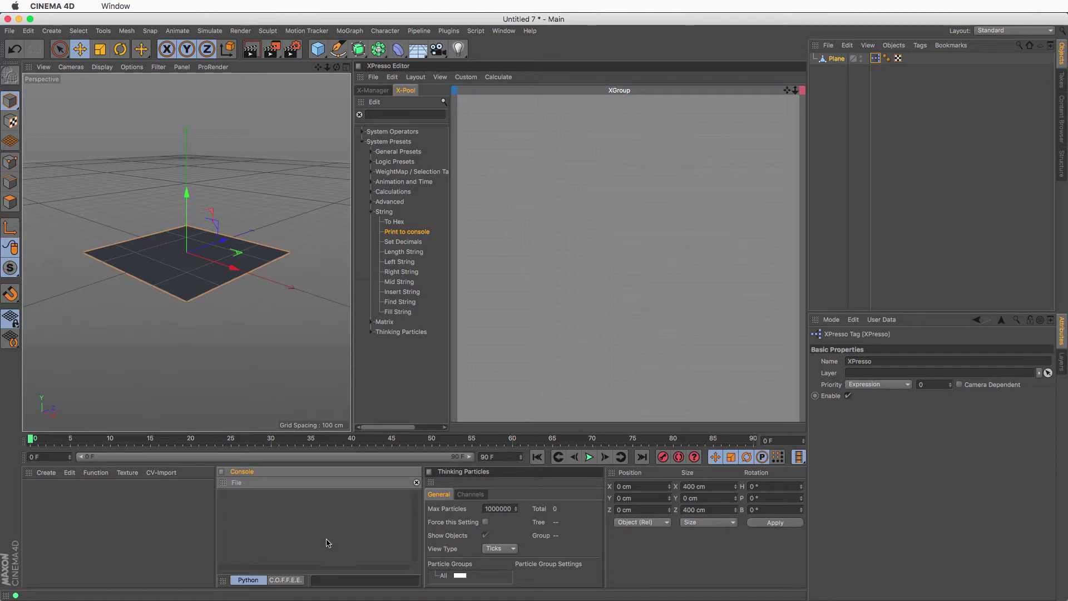
Find the PMatterWaves operator by searching for "matter" and place it in the upper part of the XGroup
left_click(407, 114)
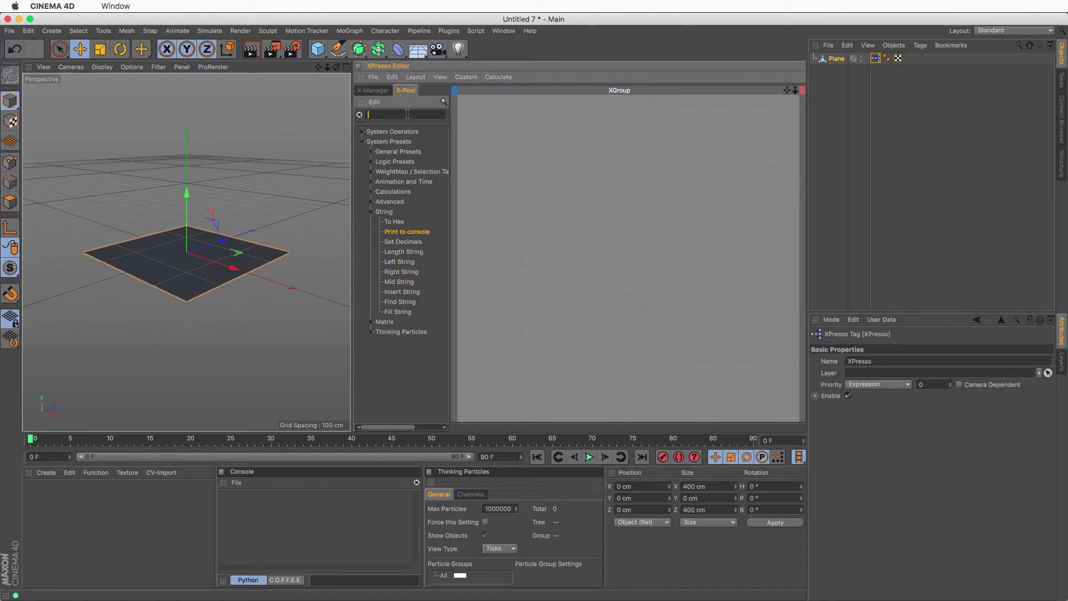
type("matter")
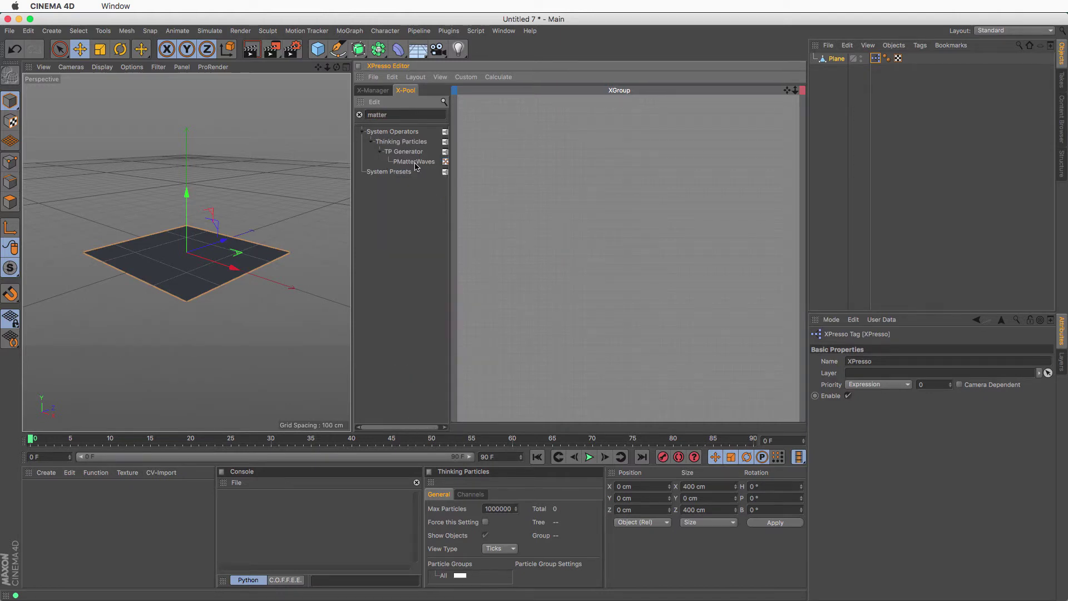
left_click_drag(412, 164, 579, 182)
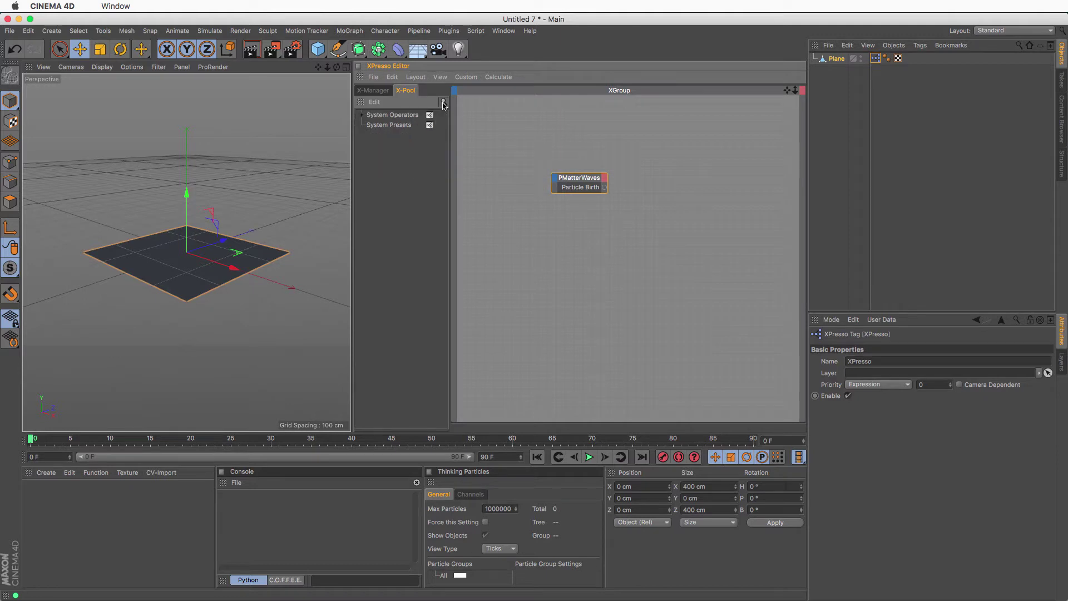
left_click_drag(587, 180, 573, 151)
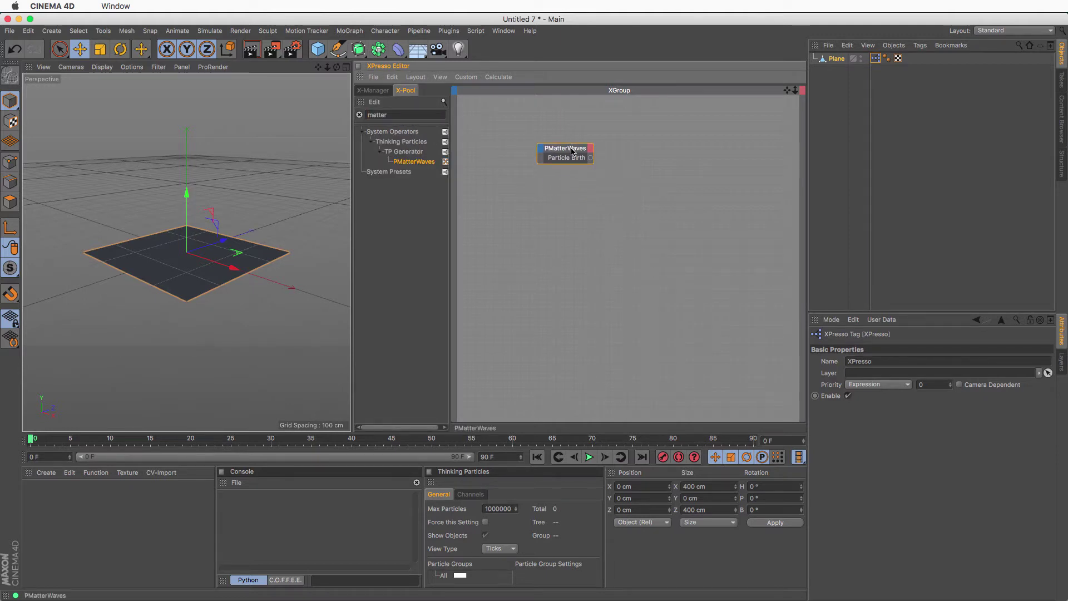
Enlarge the attributes area, assign the plane as the PMatterWaves node's object, and preview the particle emission
left_click(572, 152)
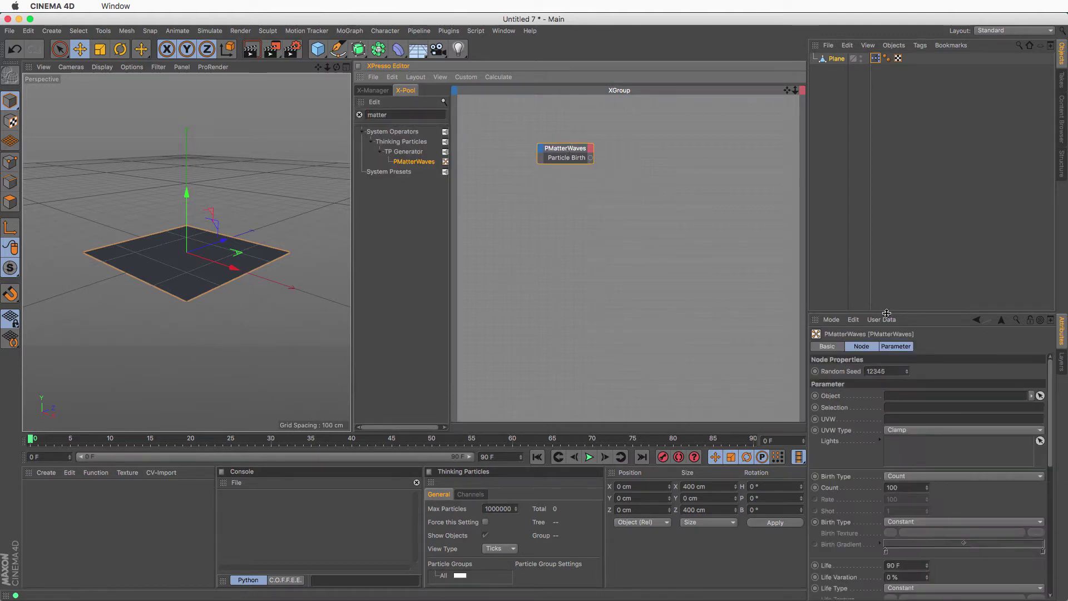
left_click_drag(884, 313, 884, 174)
left_click_drag(806, 240, 779, 241)
left_click_drag(810, 58, 874, 280)
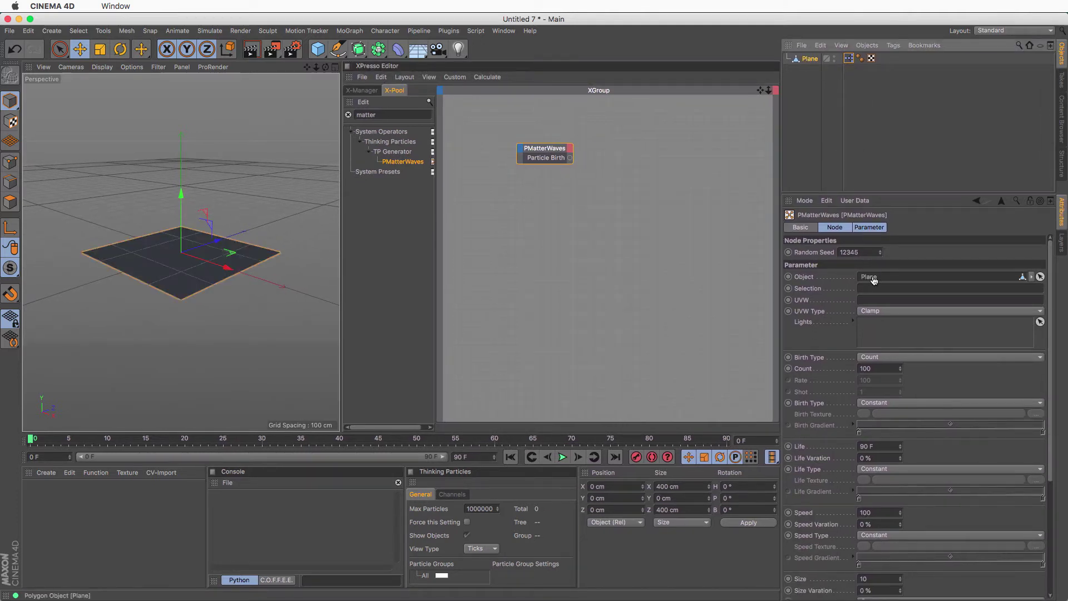
left_click(561, 457)
left_click(562, 457)
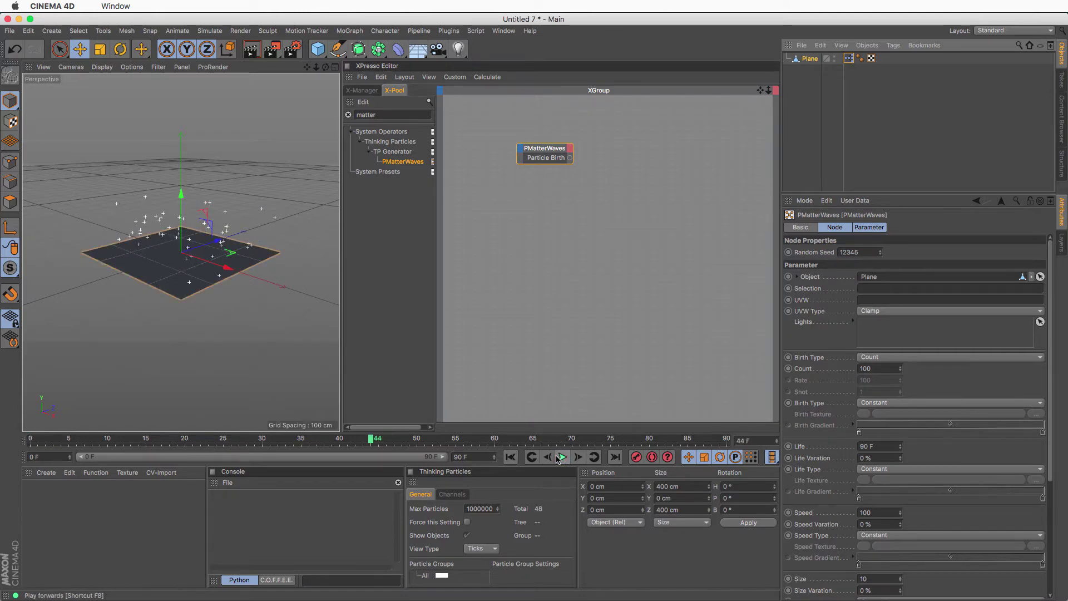
Set the Thinking Particles view type to Dots and replay the emission from the start, rewinding to frame 0
left_click(476, 550)
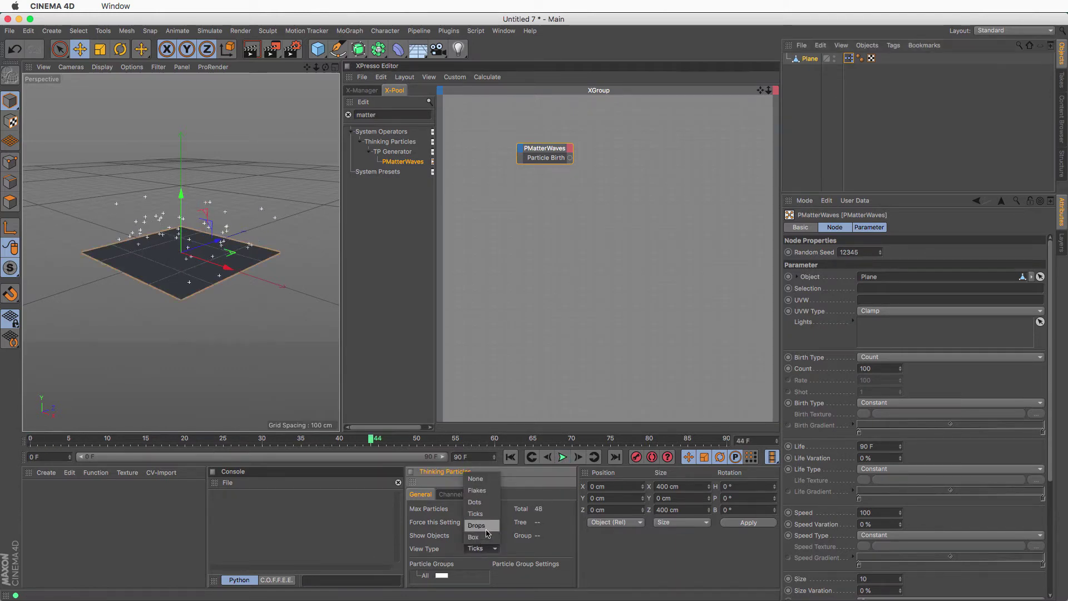
left_click(475, 501)
left_click(510, 457)
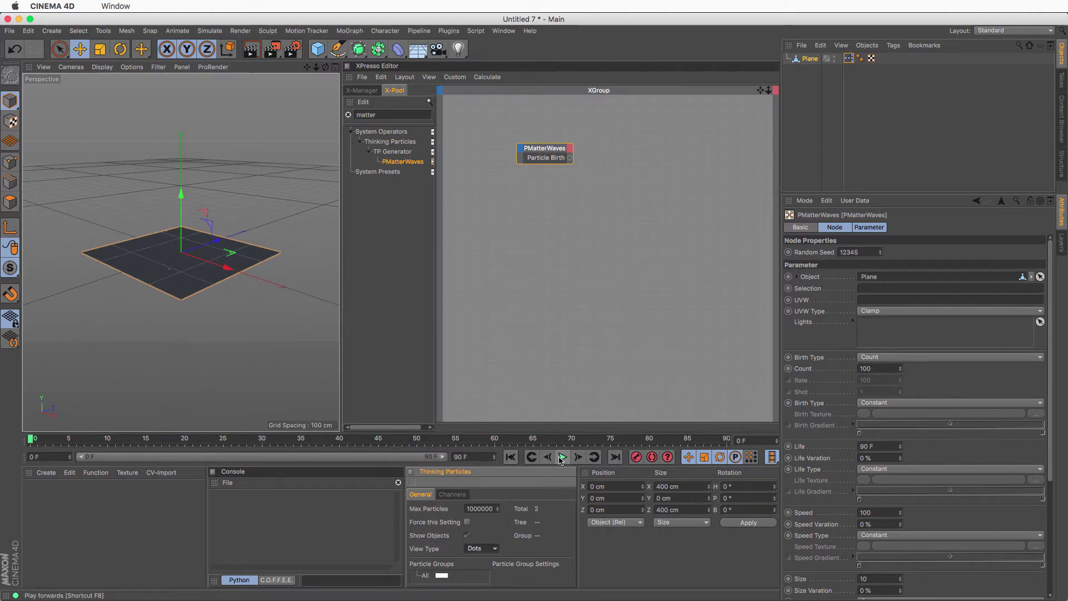
left_click(562, 457)
scroll(214, 254, "up", 3)
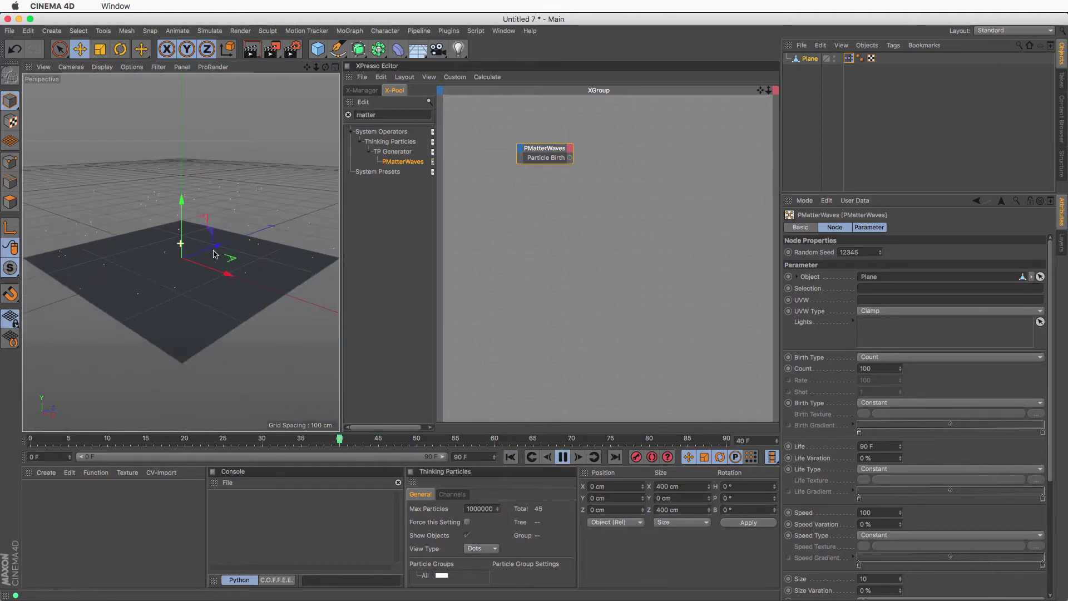
scroll(214, 254, "down", 1)
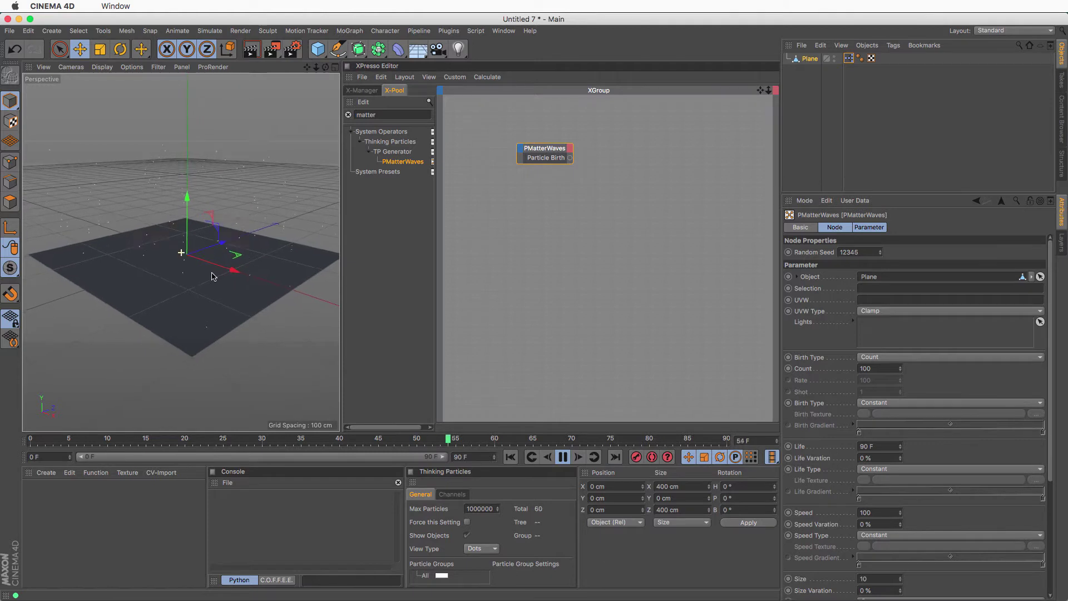
left_click(562, 457)
left_click(511, 457)
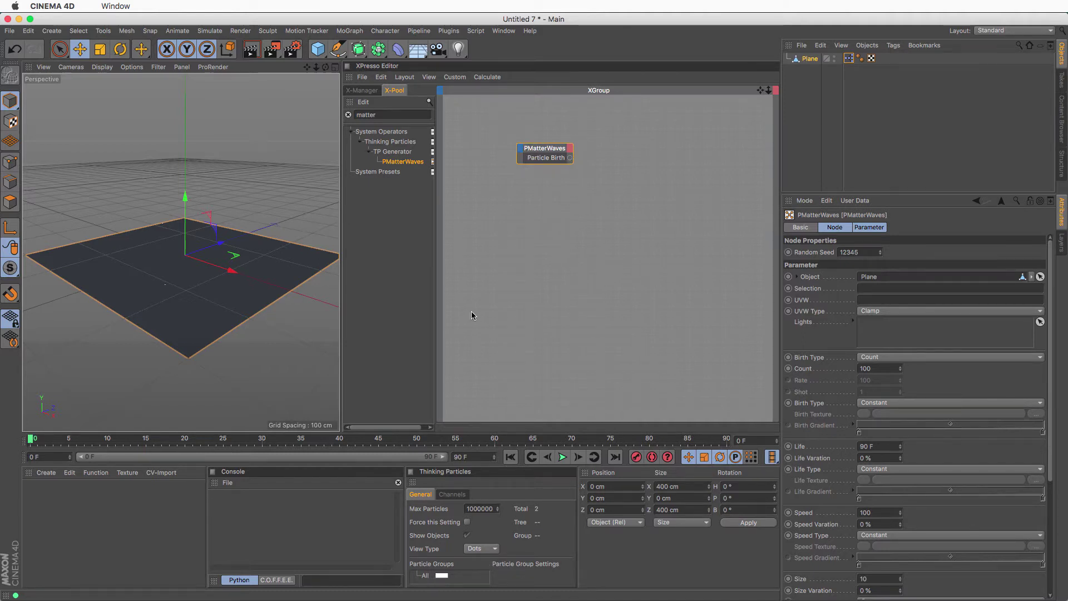
Find the P Pass operator by searching for "pass" and place it below the PMatterWaves node
right_click(505, 201)
mouse_move(509, 208)
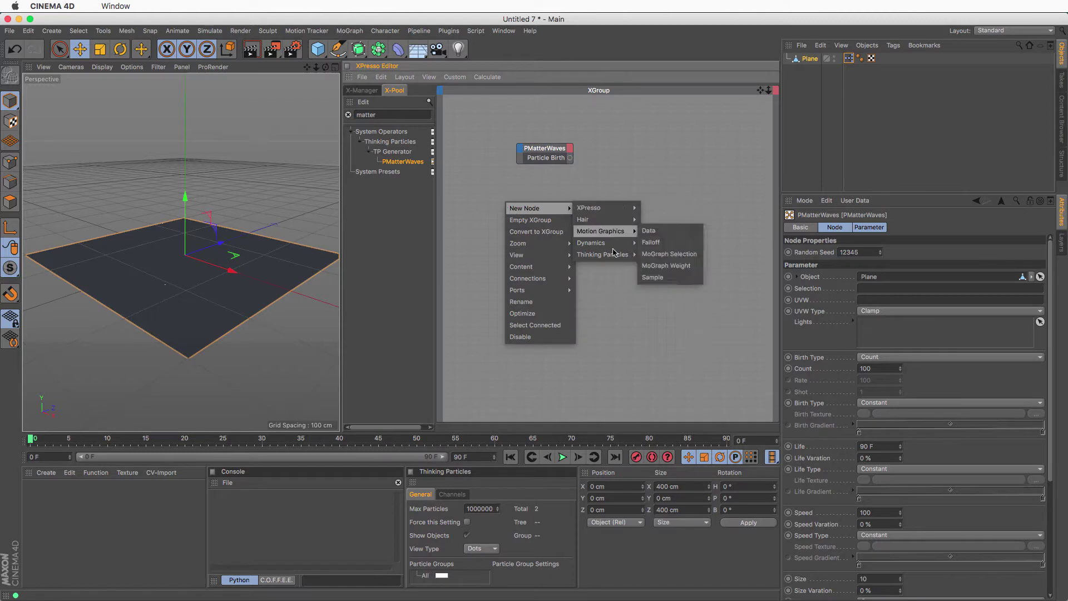
mouse_move(616, 256)
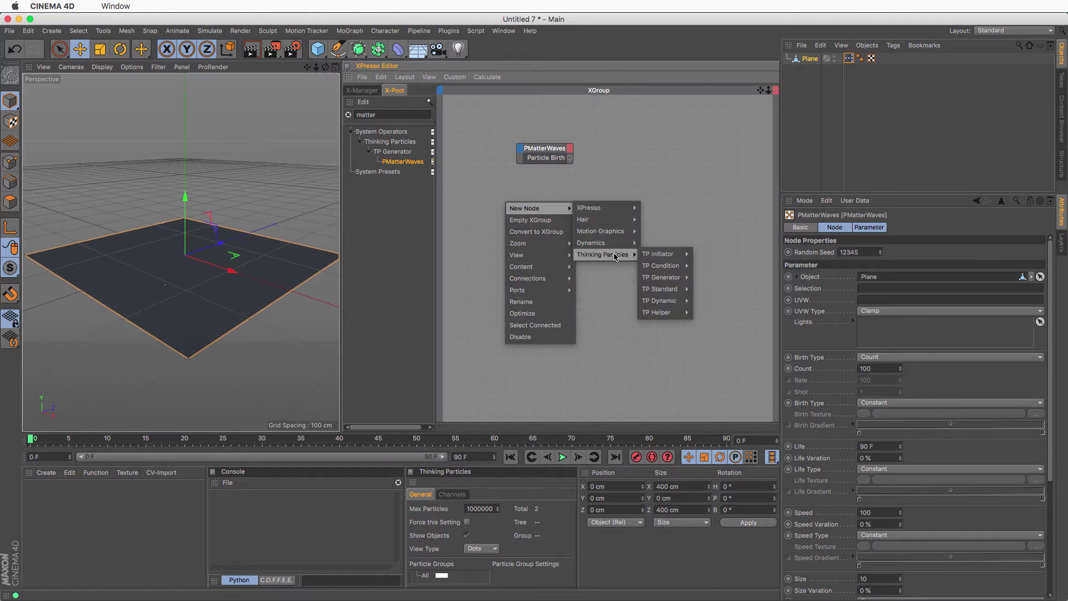
double_click(392, 115)
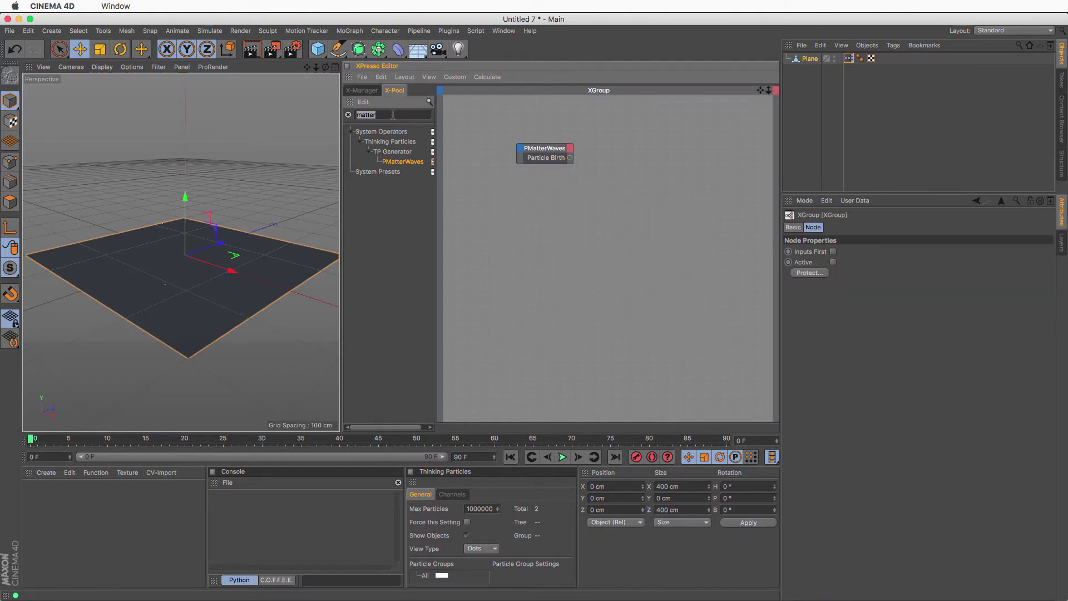
type("pass")
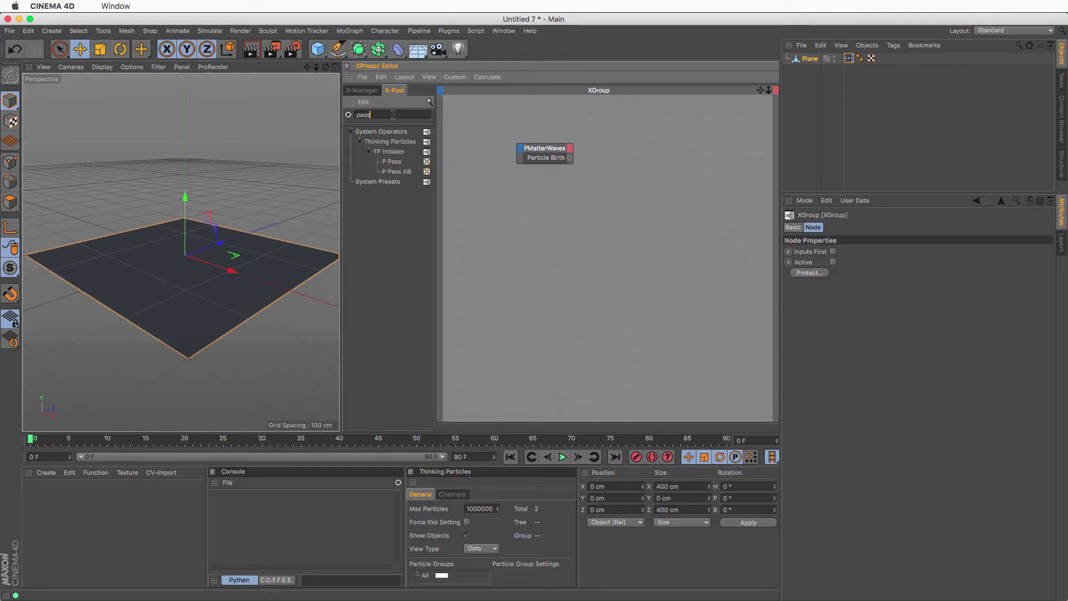
left_click_drag(394, 162, 515, 212)
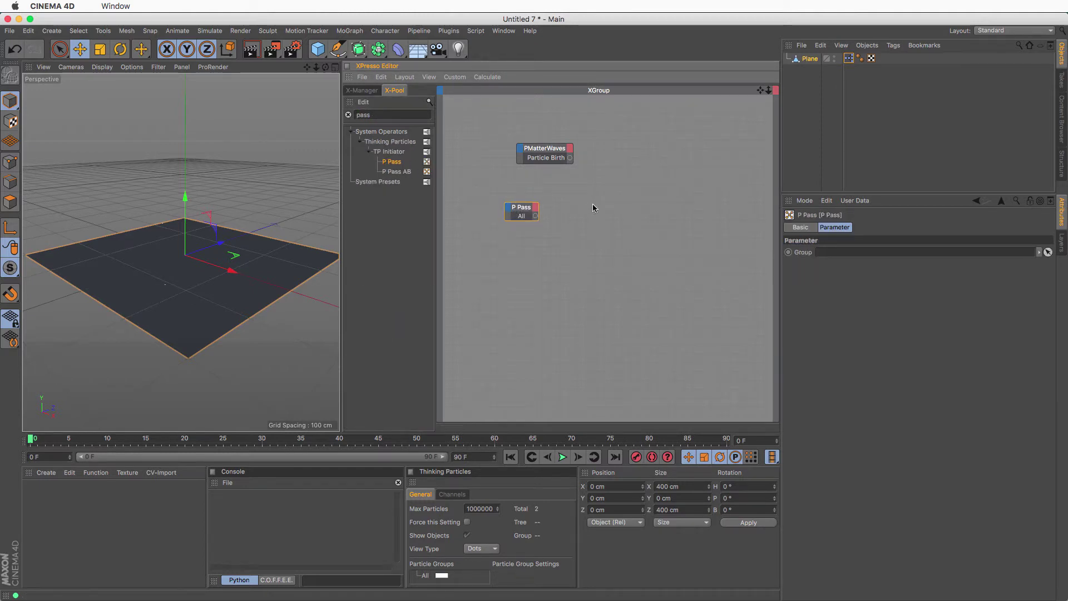
Search the operator pool for "getdata" and look up PGetData among the TP Helper entries for new nodes
left_click(396, 113)
double_click(396, 113)
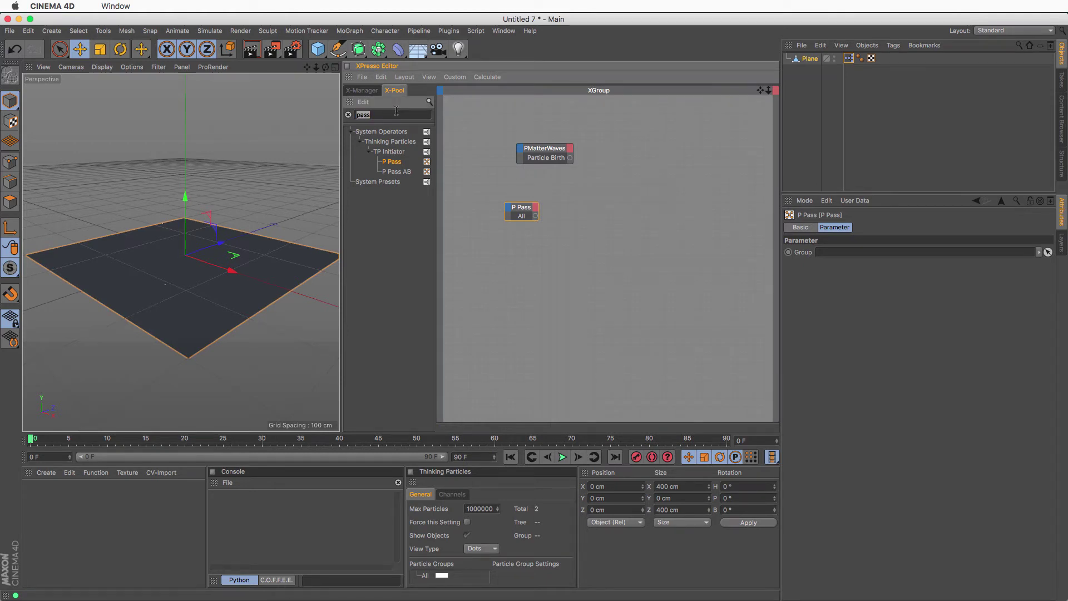
type("getdata")
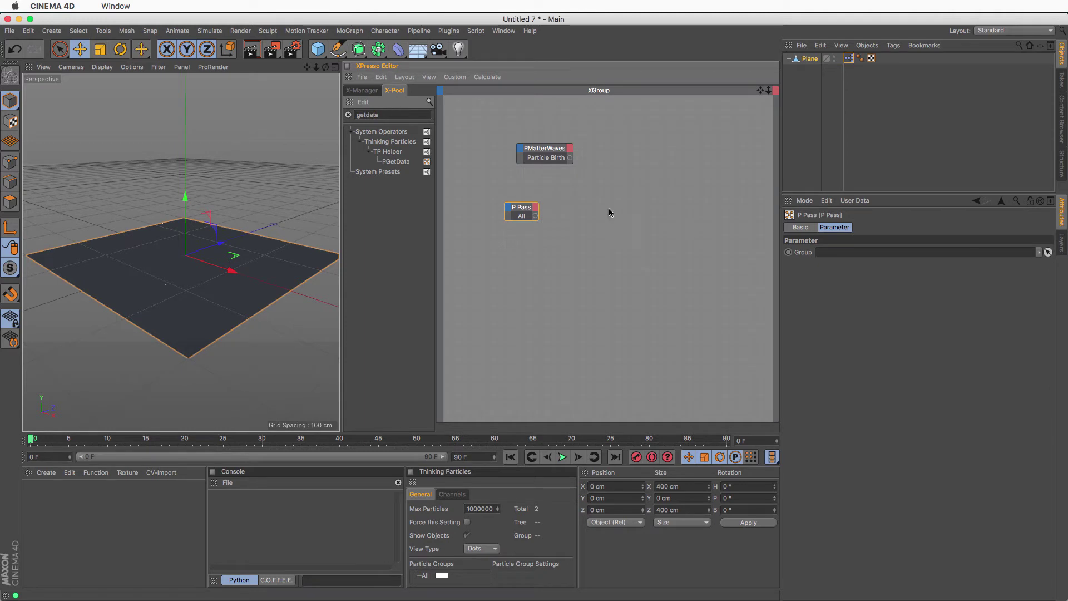
right_click(608, 210)
mouse_move(657, 210)
mouse_move(709, 257)
mouse_move(777, 304)
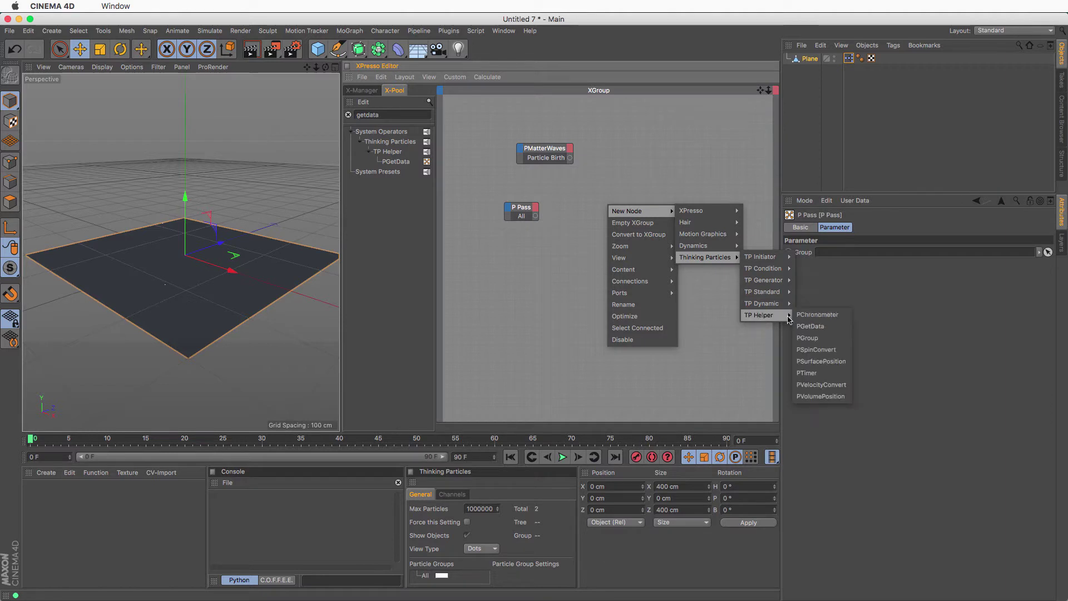
left_click(379, 115)
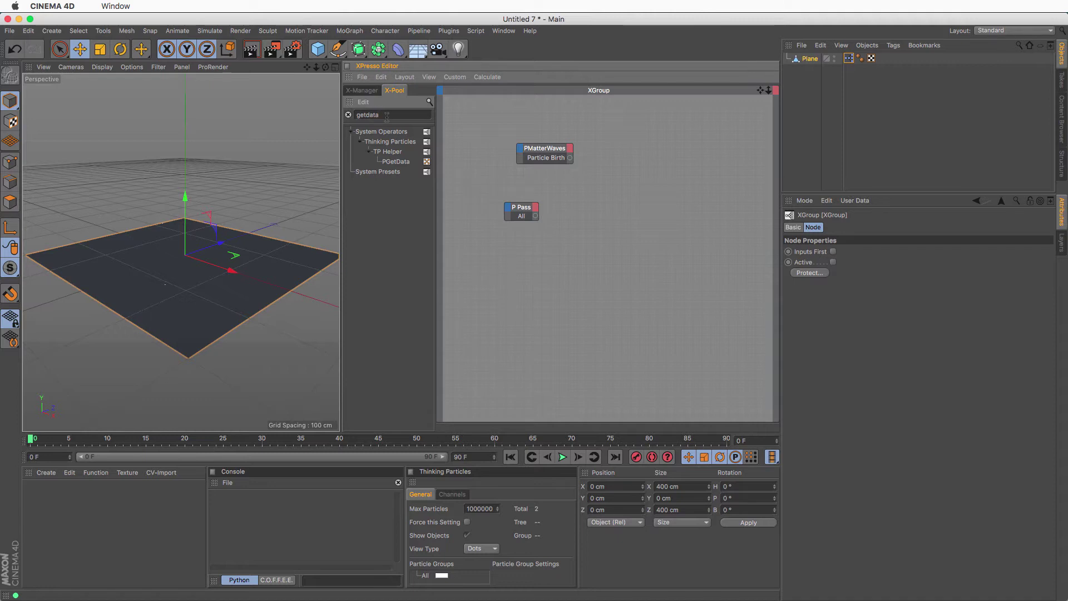
Clear the operator search and browse System Operators down to the Thinking Particles TP Helper group, collapsing it again after viewing
left_click(350, 115)
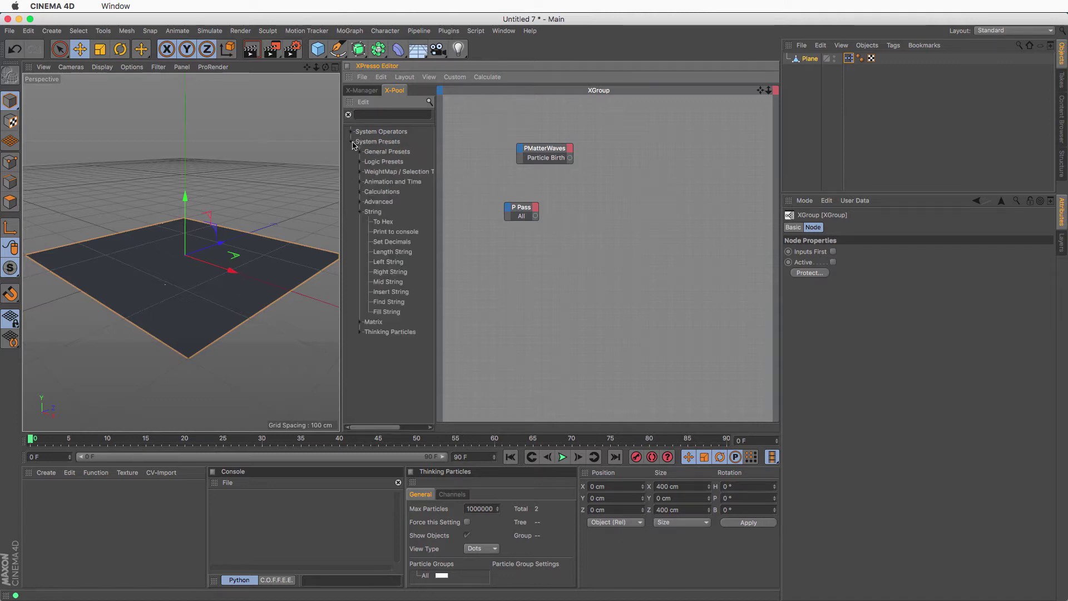
left_click(350, 132)
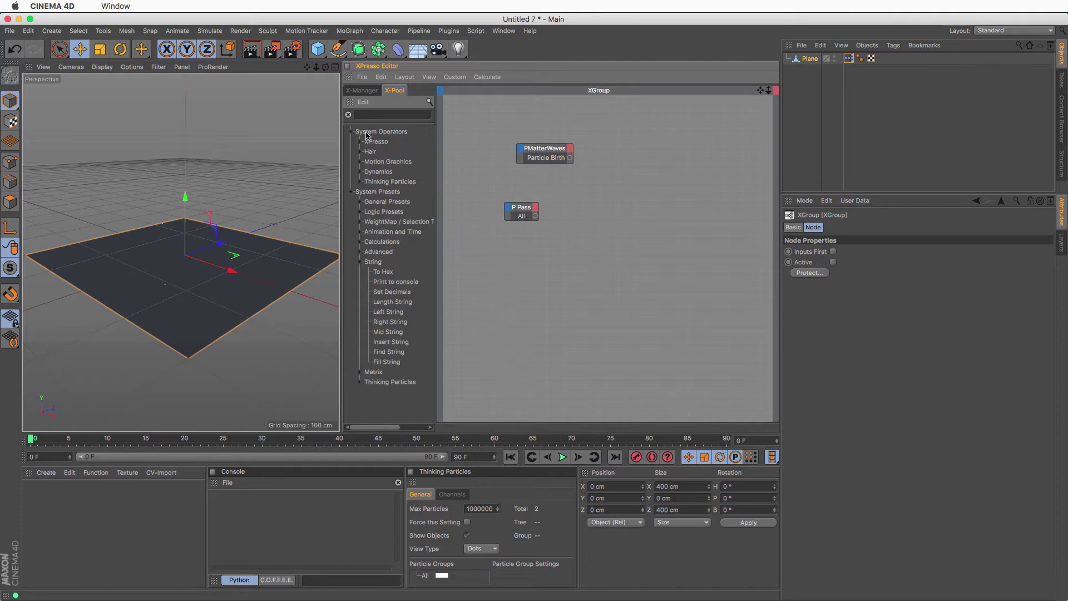
left_click(360, 182)
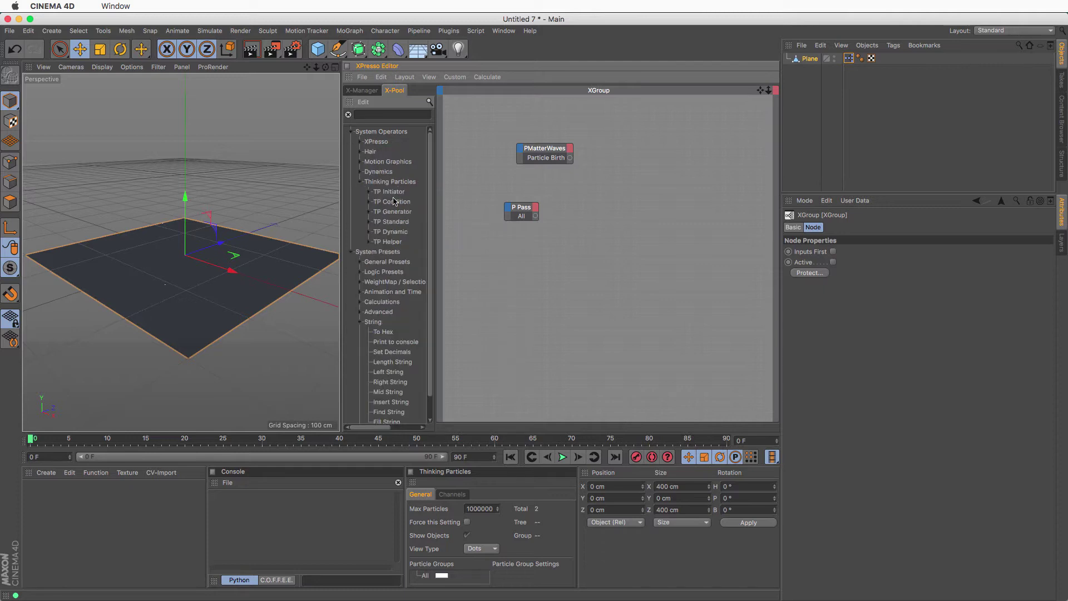
left_click(369, 243)
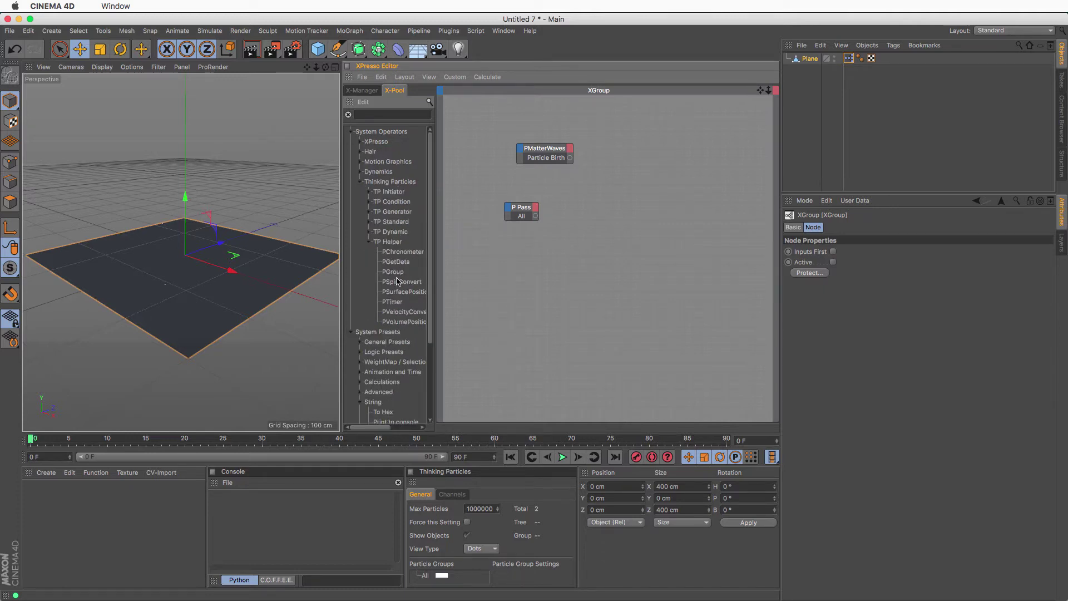
left_click(369, 242)
left_click(360, 182)
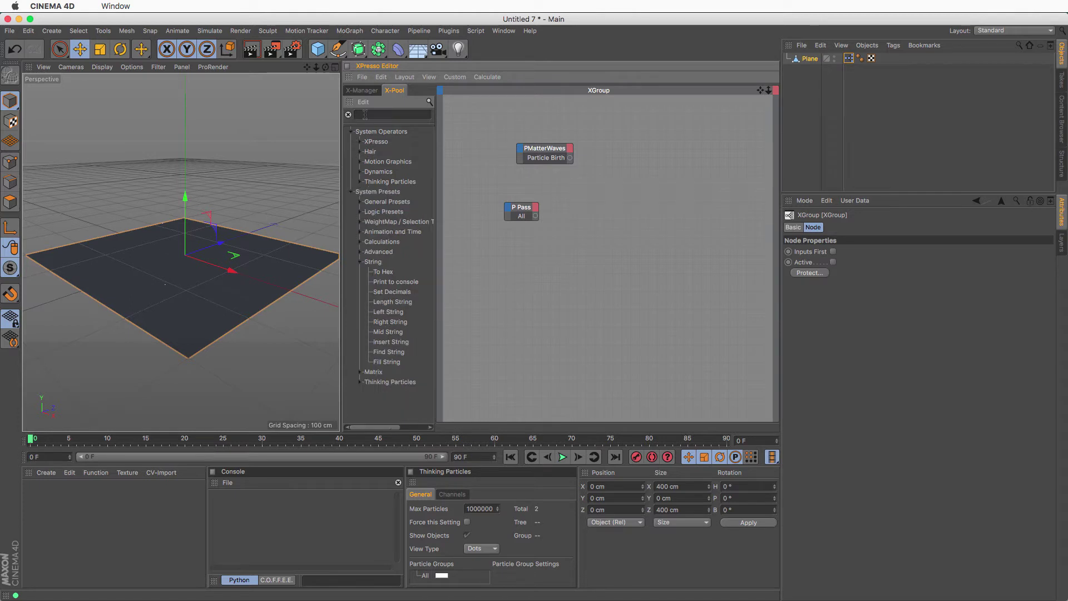
Find PGetData by searching for "getdat", place it to the right of P Pass, and connect P Pass's All output to its Particle input
type("getdat")
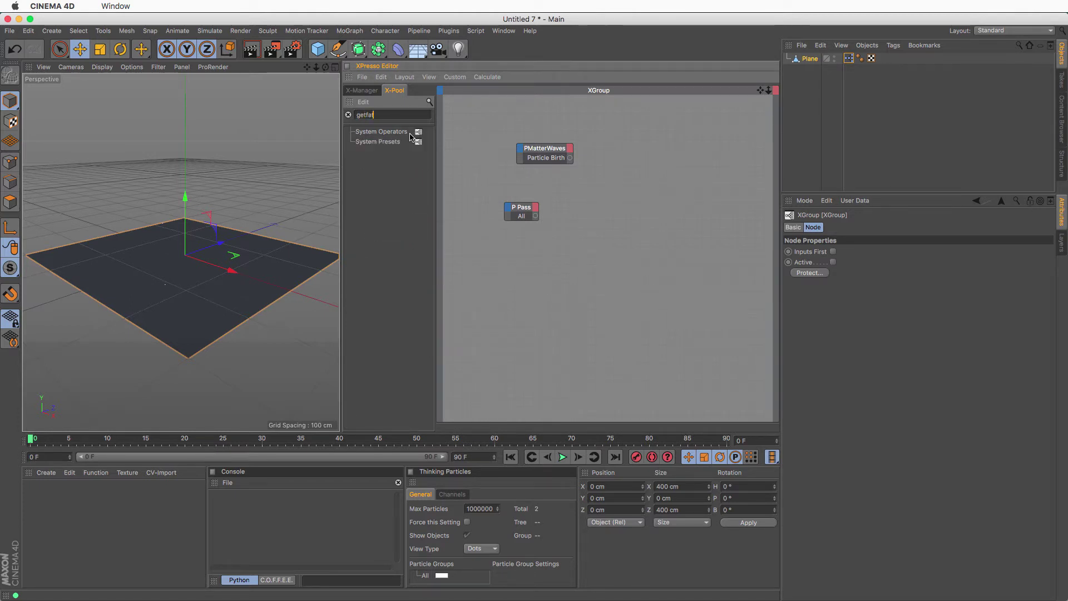
key("BackSpace")
key("BackSpace")
key("BackSpace")
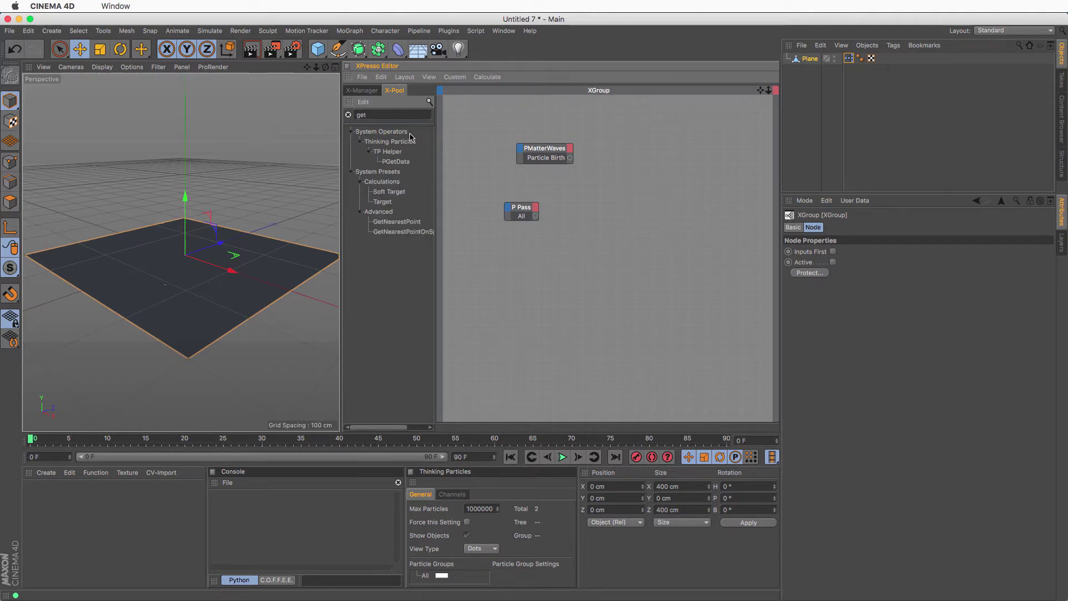
type("dat")
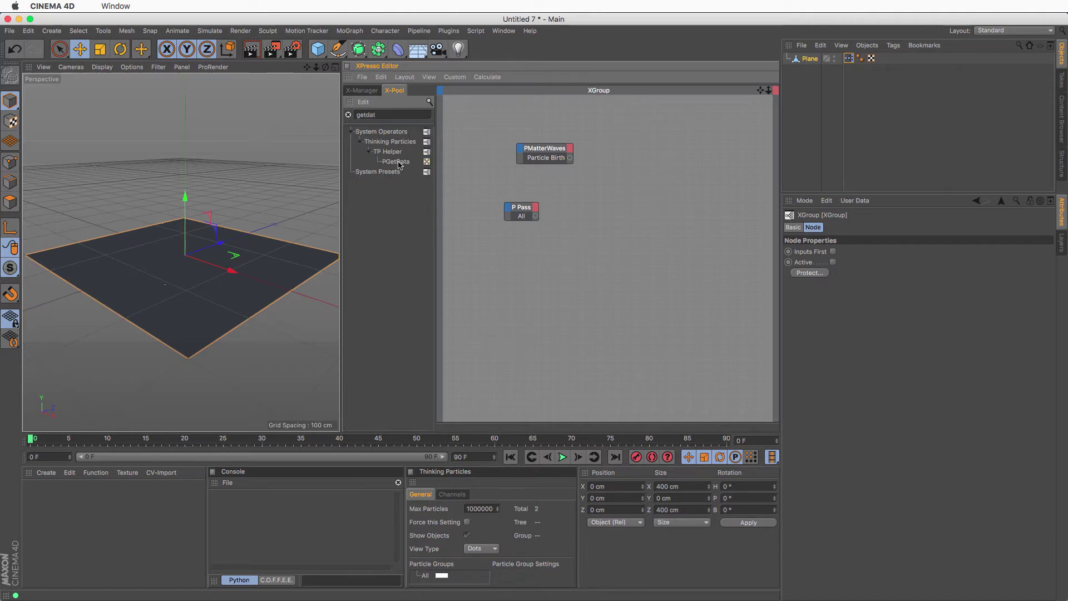
left_click_drag(396, 162, 615, 212)
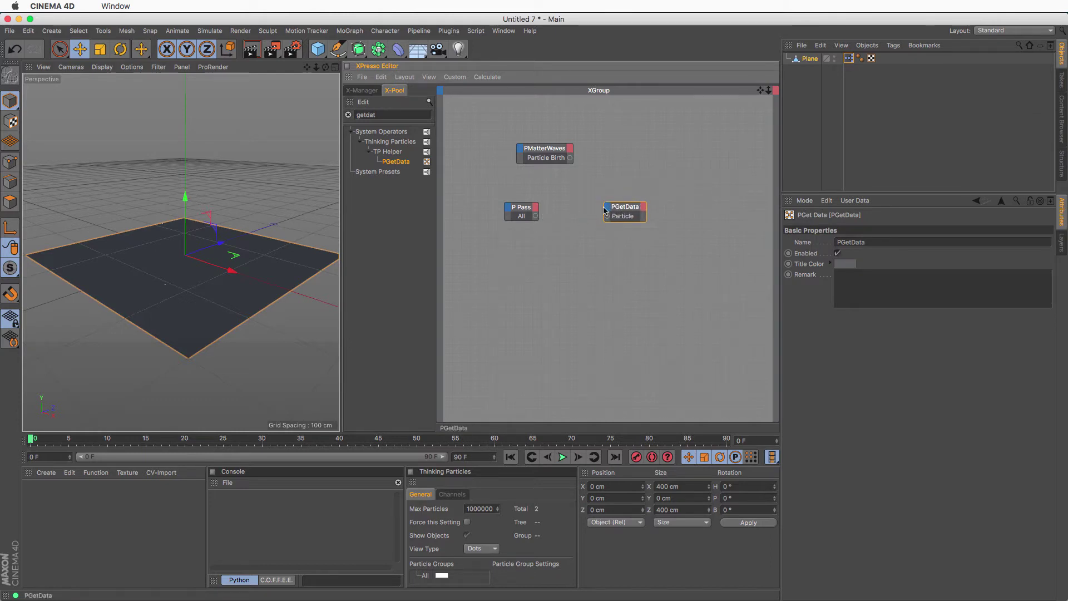
left_click_drag(541, 218, 621, 207)
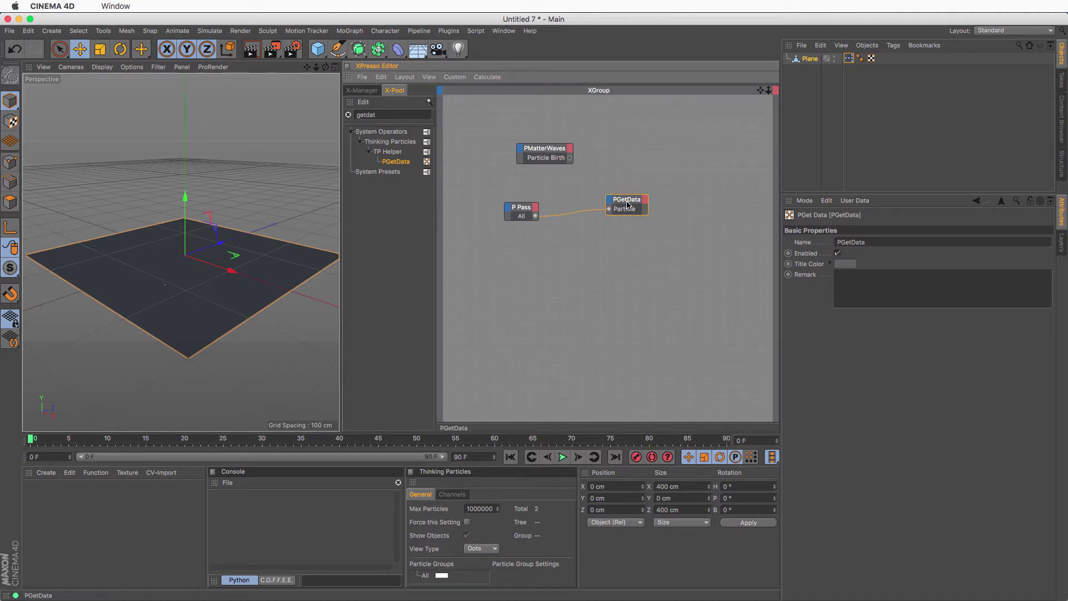
Add Age and Life outputs to the PGetData node and shift it together with P Pass to the left in the XGroup
left_click(645, 201)
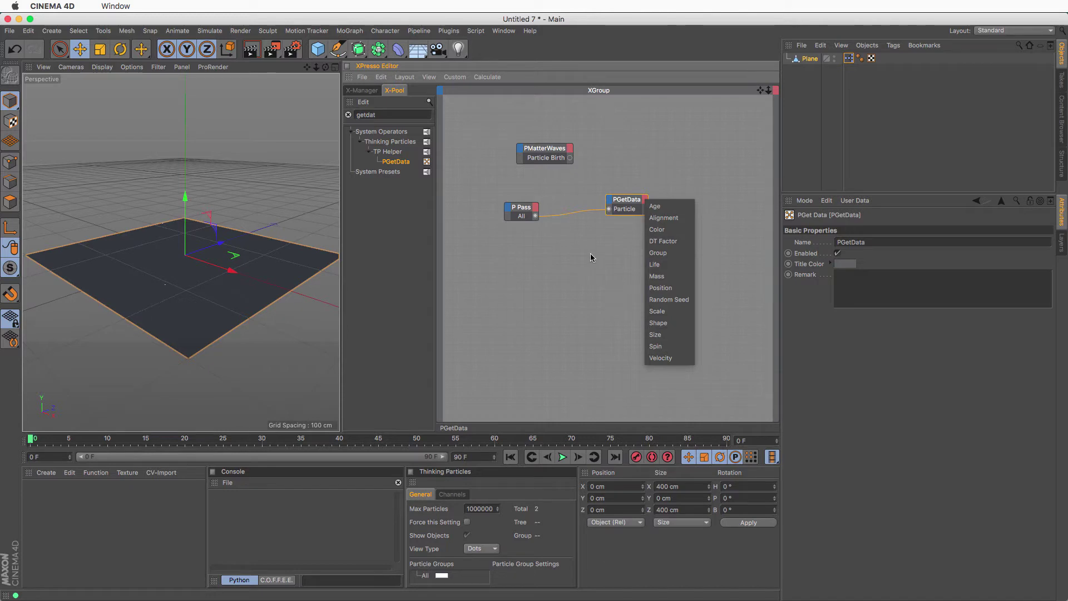
left_click(653, 207)
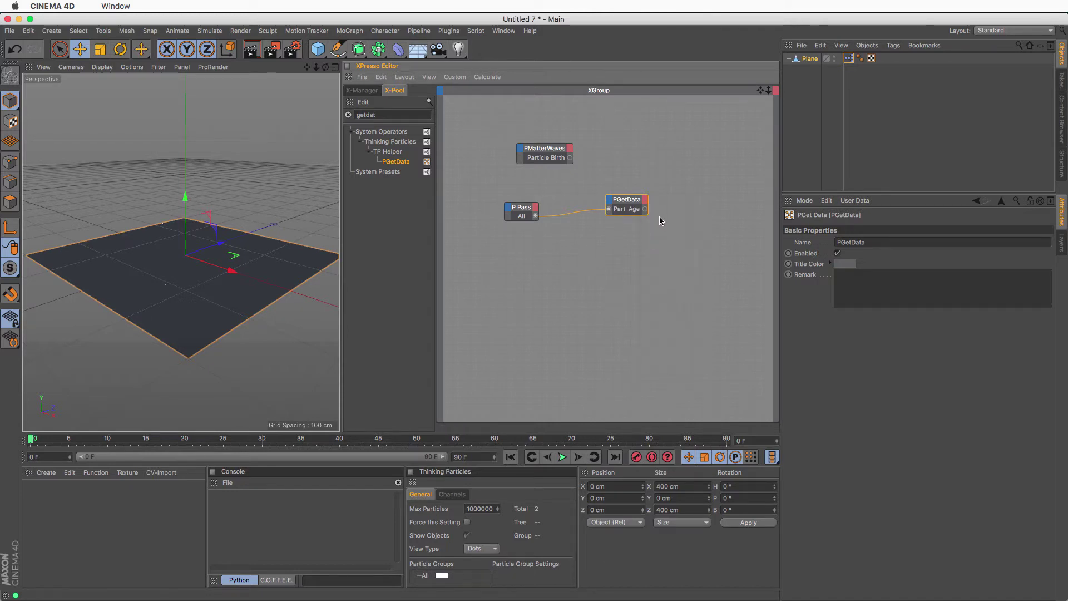
left_click(645, 208)
left_click(668, 266)
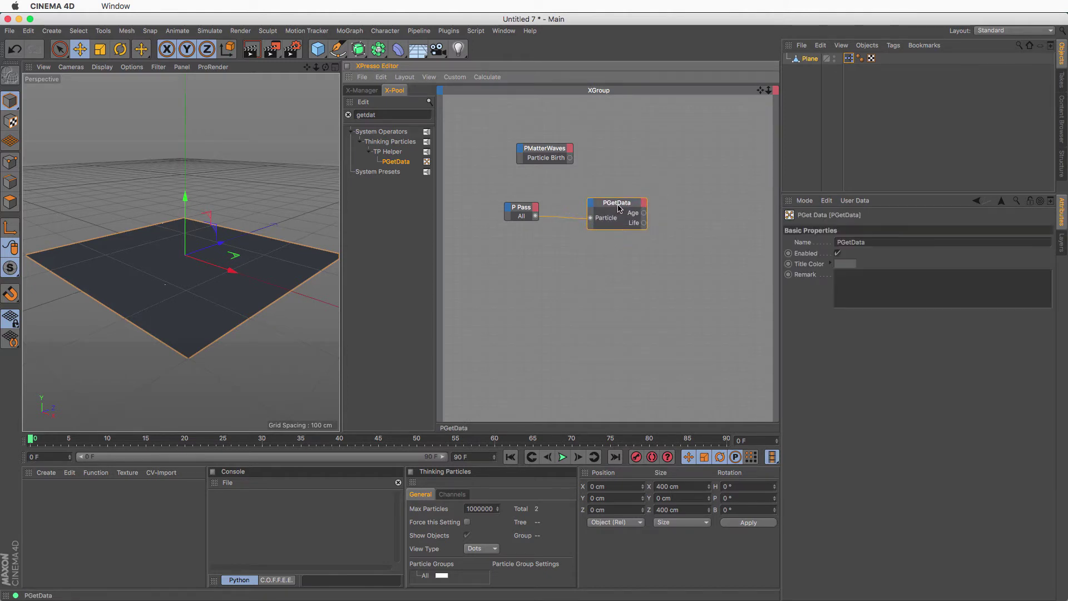
left_click_drag(498, 187, 576, 207)
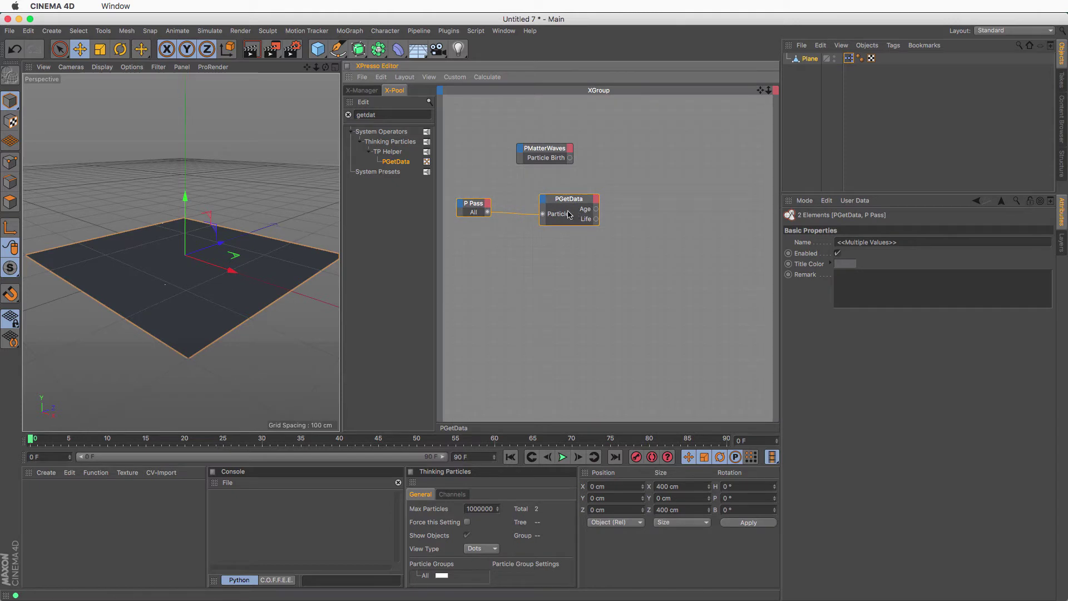
left_click_drag(146, 442, 32, 441)
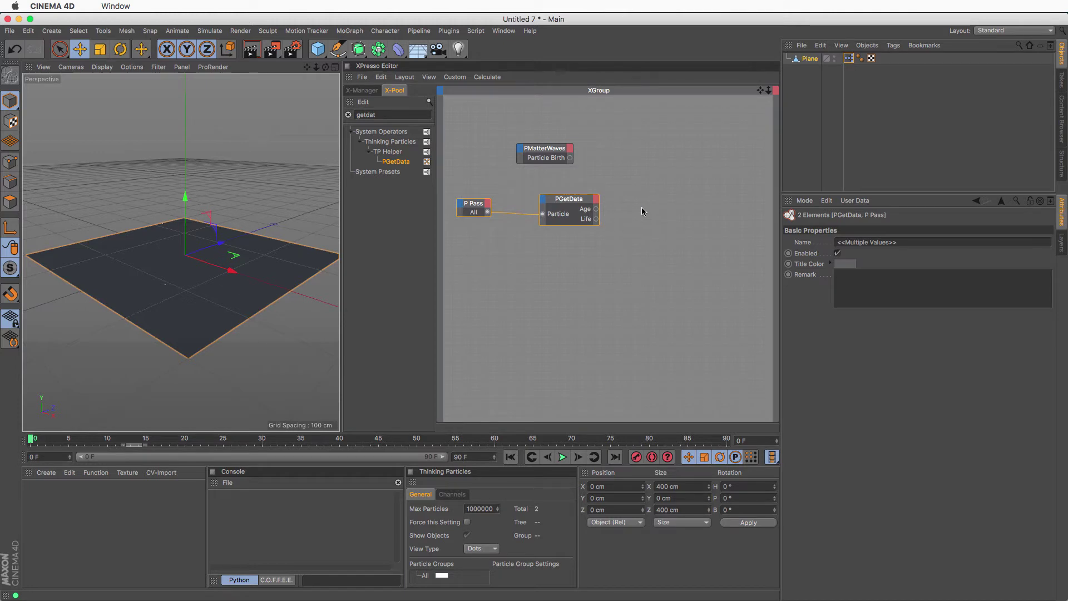
Set the PMatterWaves node's Birth Type to Shot and keyframe its Shot value of 1 at frame 0
left_click(545, 155)
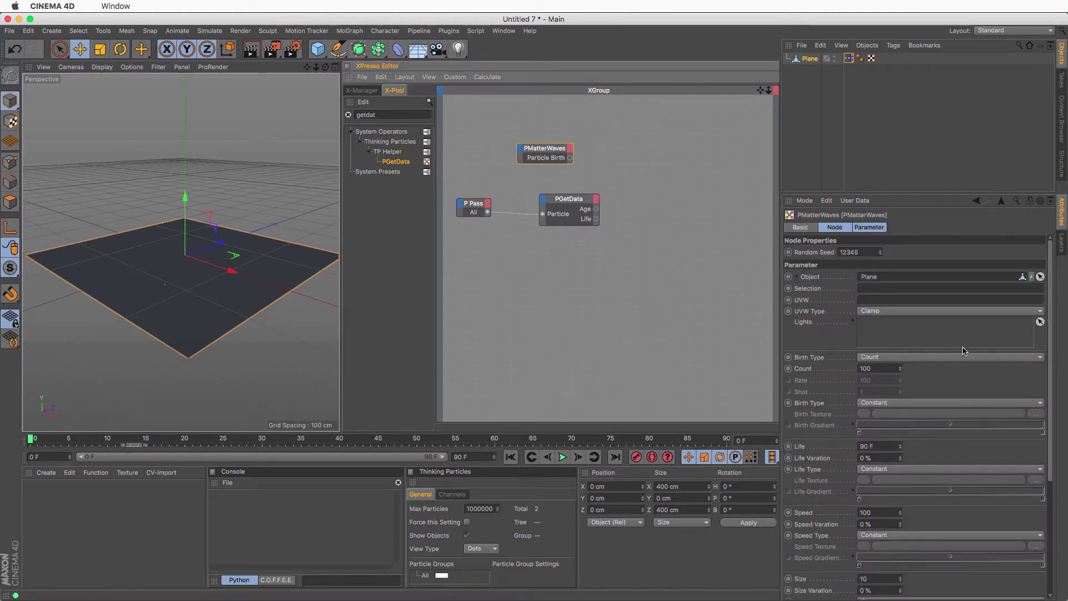
left_click(906, 359)
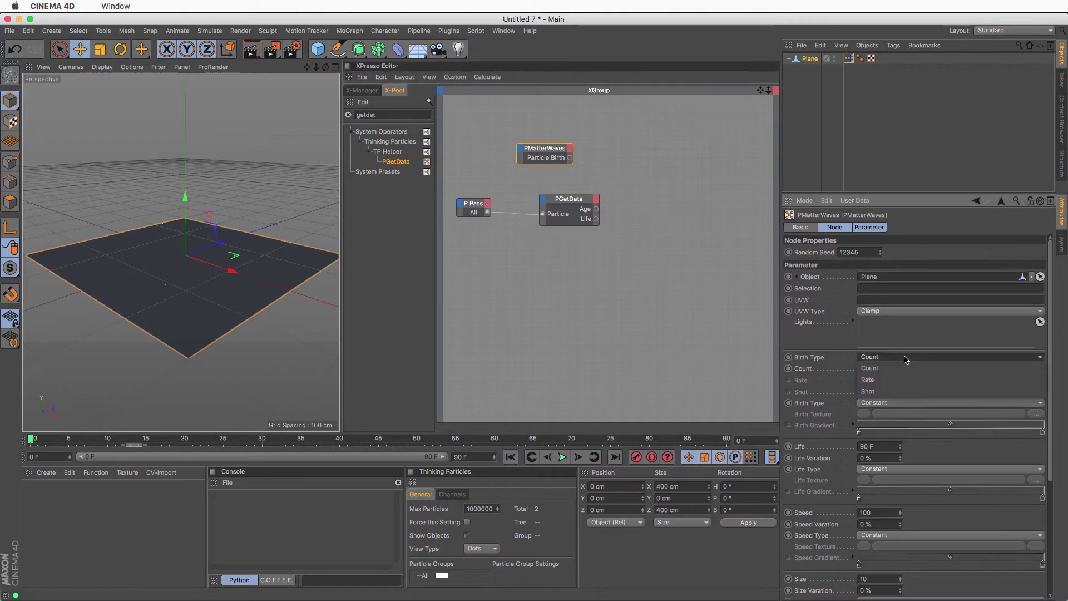
left_click(894, 389)
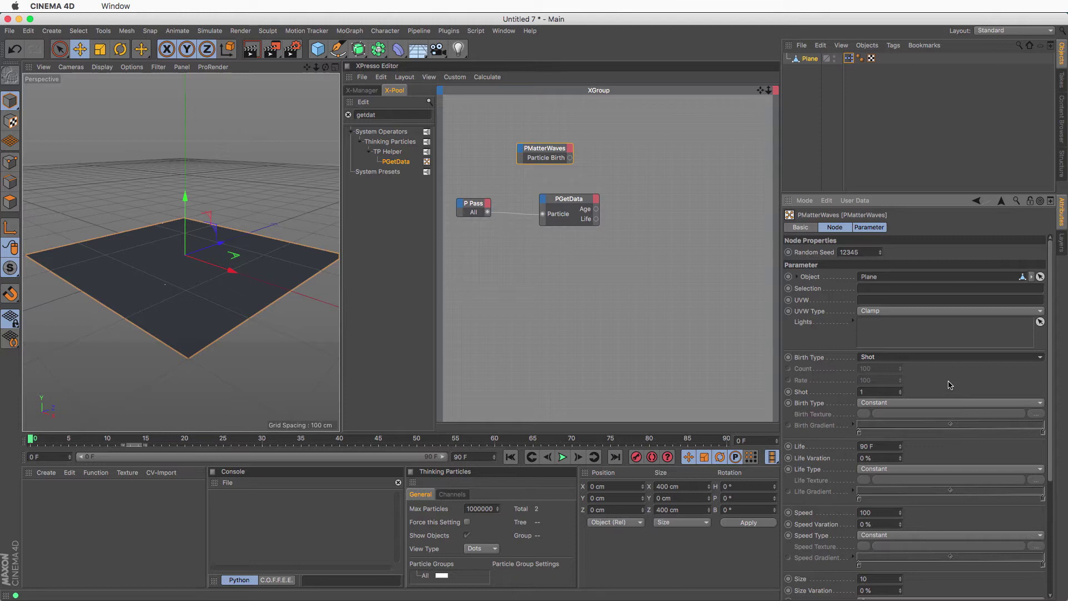
left_click(788, 392, "ctrl")
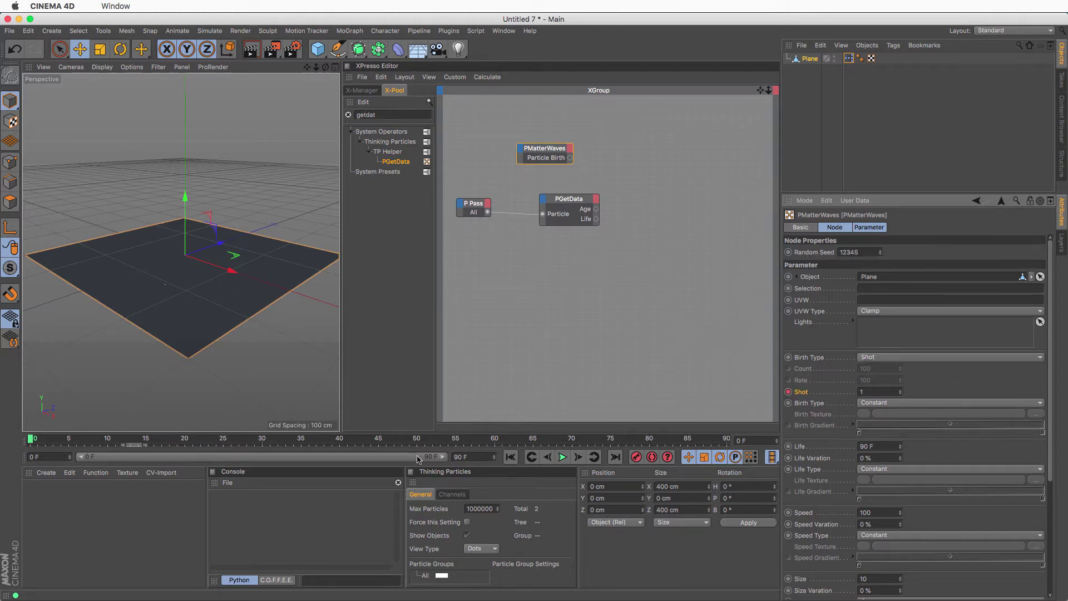
Go to frame 1 and show the PMatterWaves Shot parameter's animation track in the Timeline window
left_click(37, 441)
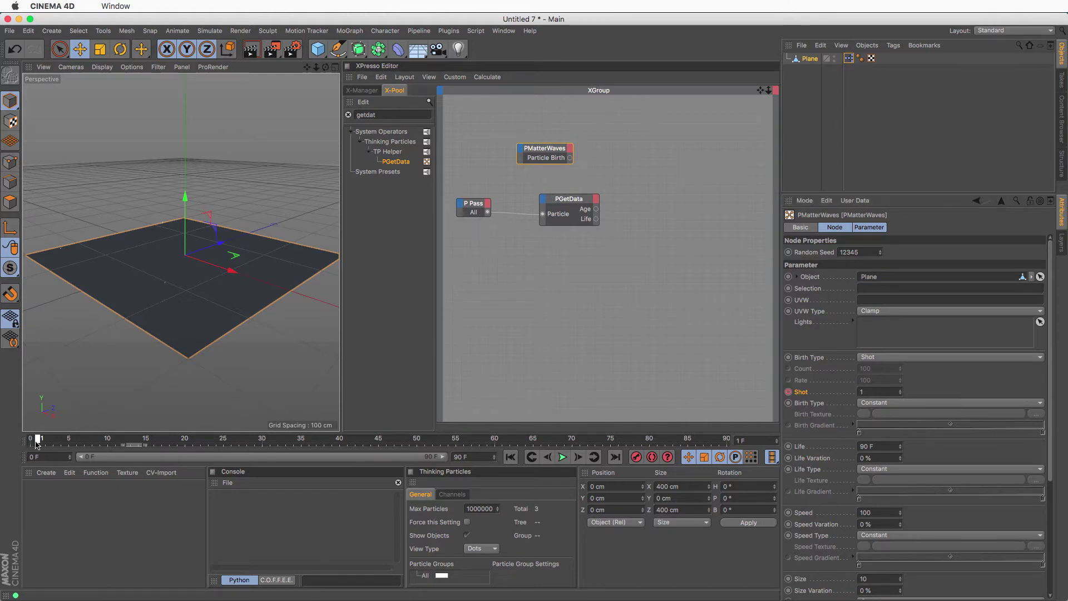
left_click(872, 391)
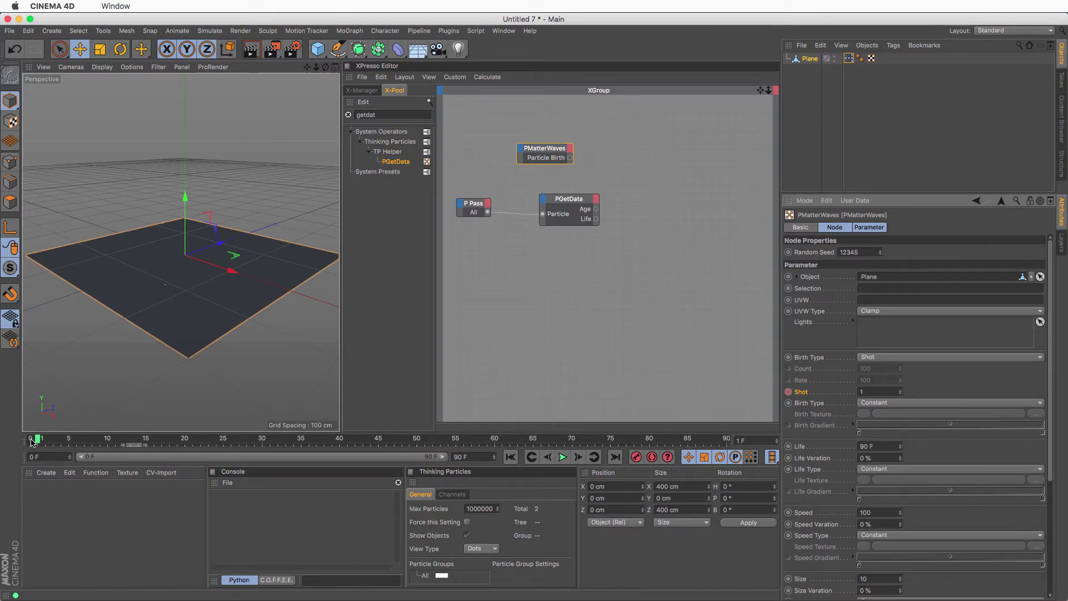
right_click(801, 395)
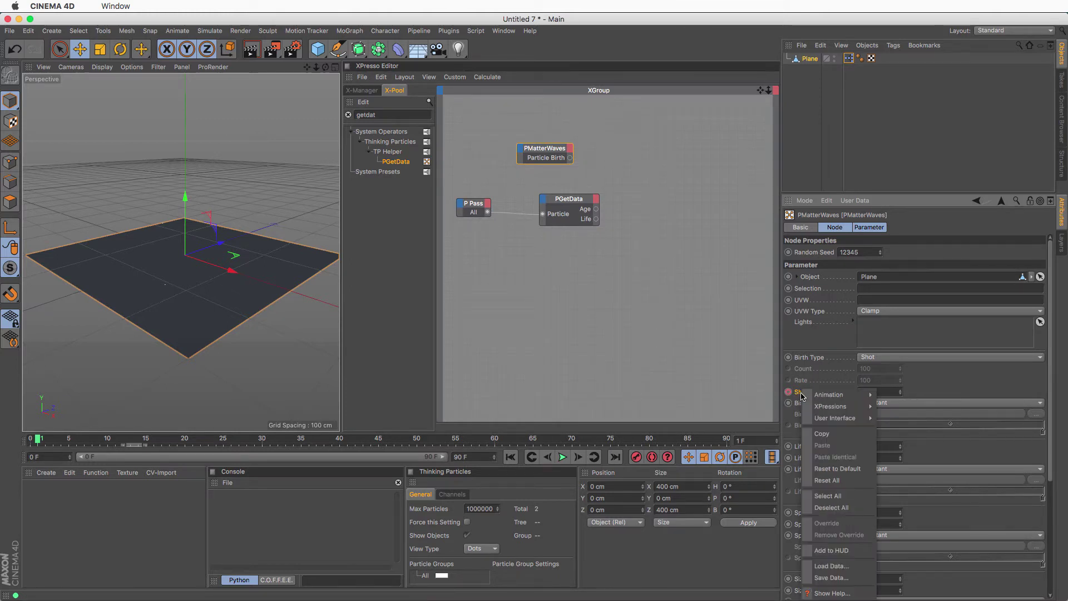
mouse_move(806, 396)
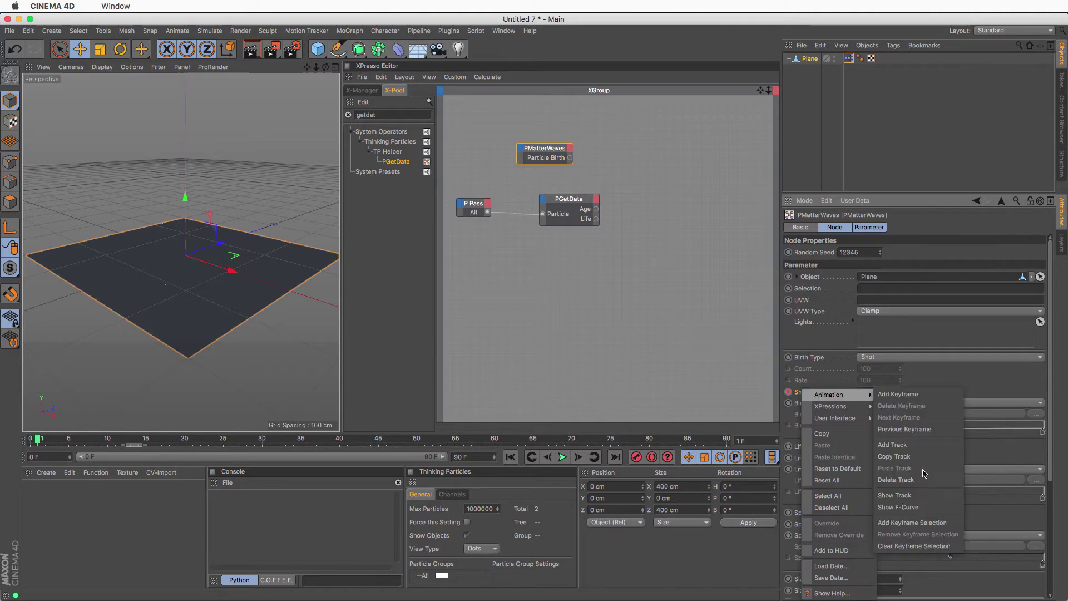
left_click(924, 497)
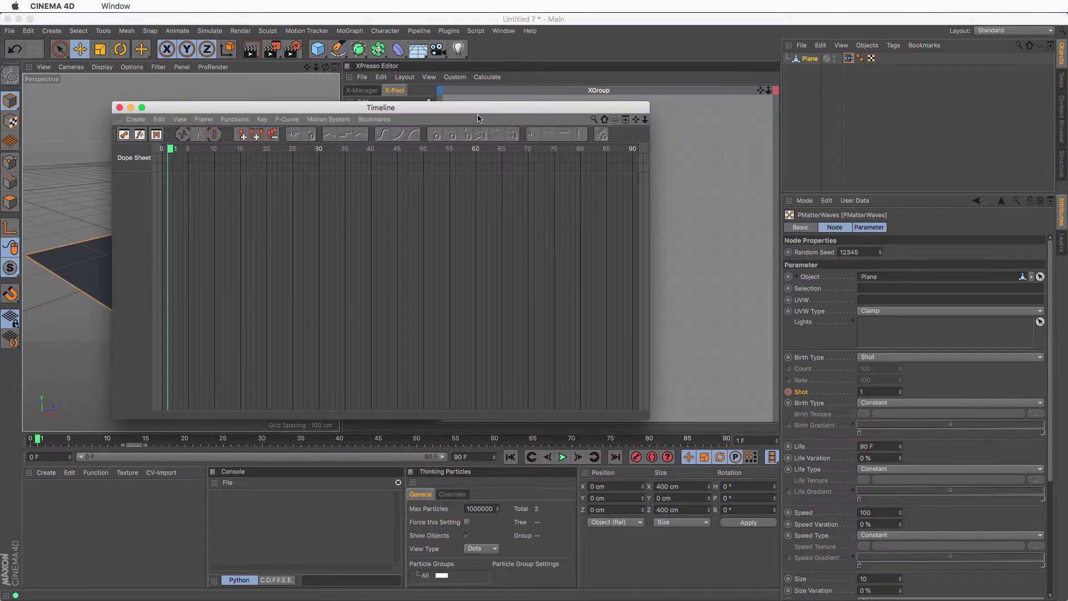
left_click_drag(399, 107, 459, 171)
left_click_drag(556, 150, 257, 295)
left_click(248, 296)
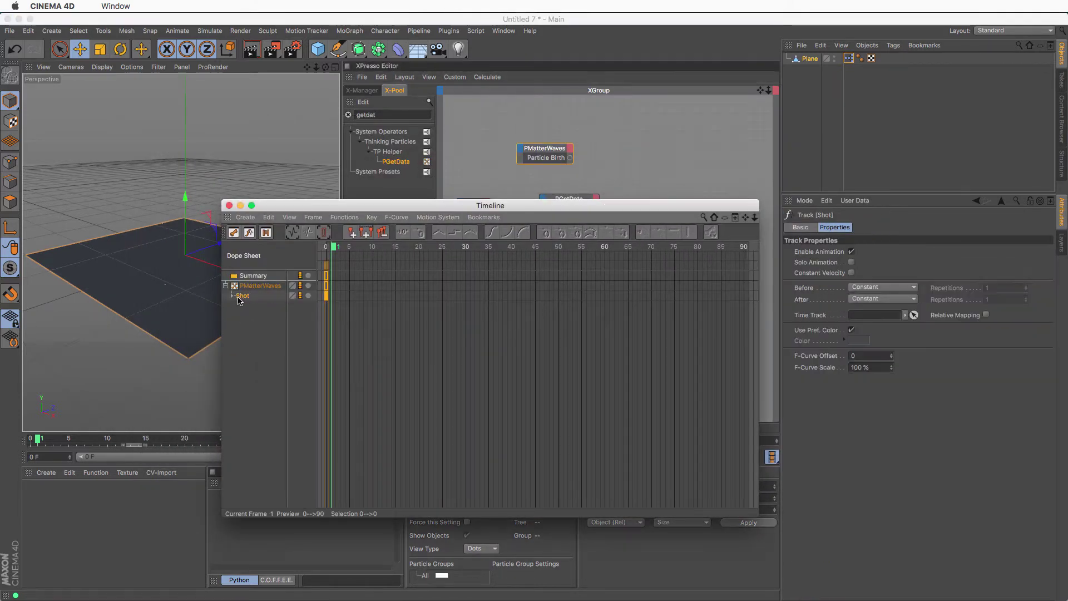
left_click(232, 295)
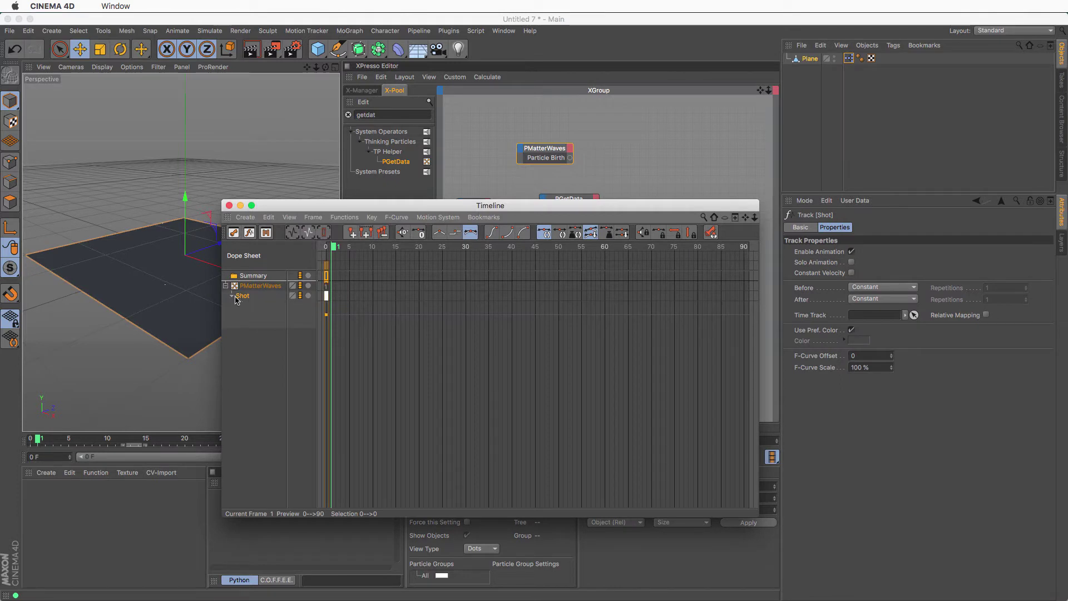
left_click(234, 296)
Add a key to the Shot track at frame 1 with a key value of 0
scroll(326, 298, "up", 1)
scroll(326, 298, "up", 2)
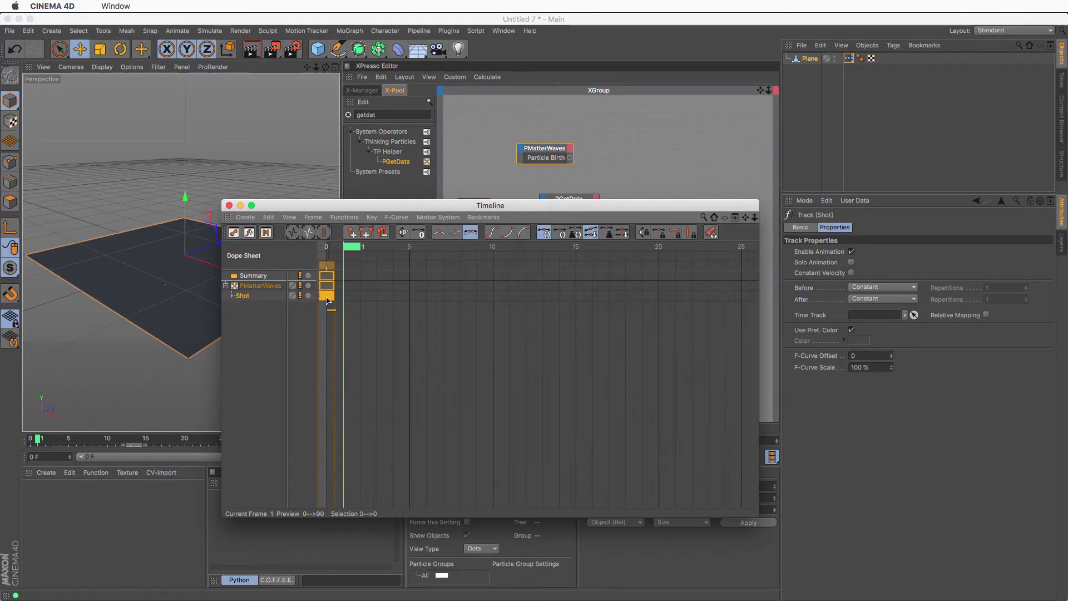
middle_click_drag(341, 285, 414, 285)
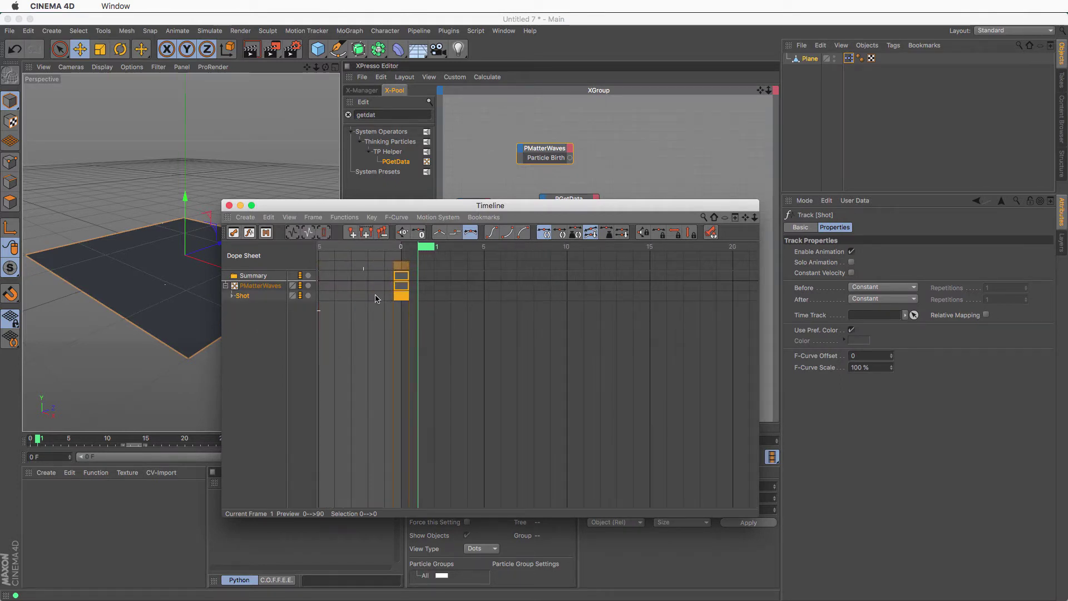
left_click(419, 298, "ctrl")
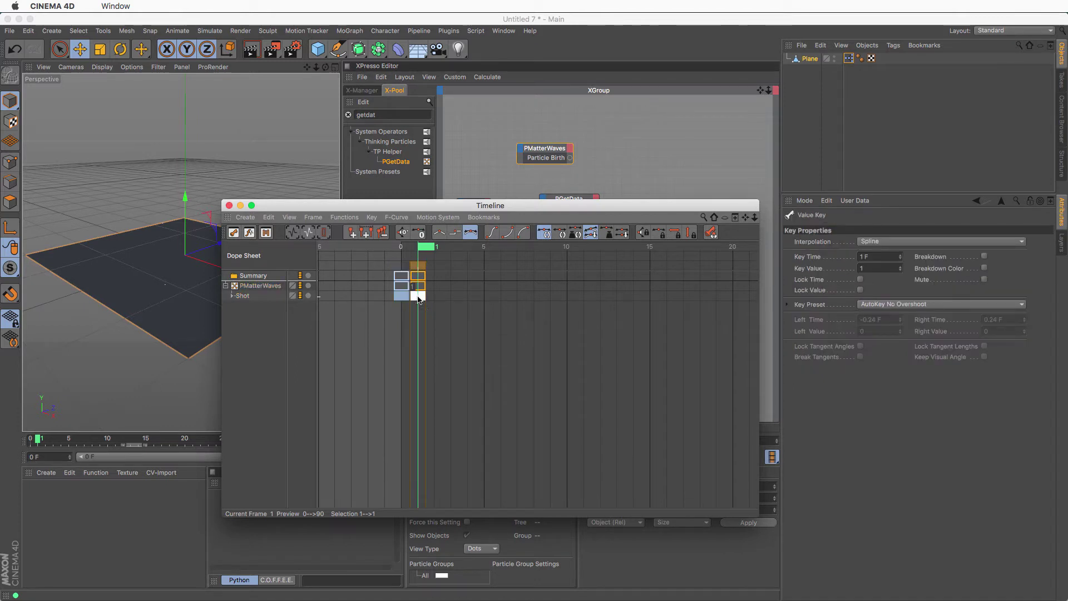
left_click(878, 268)
type("0")
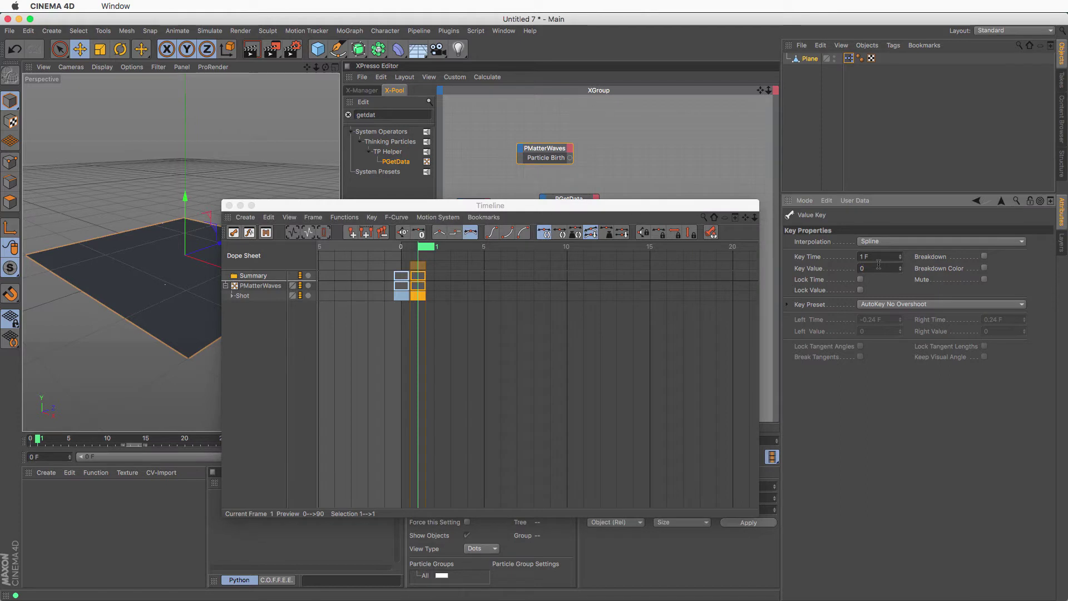
left_click_drag(564, 204, 525, 182)
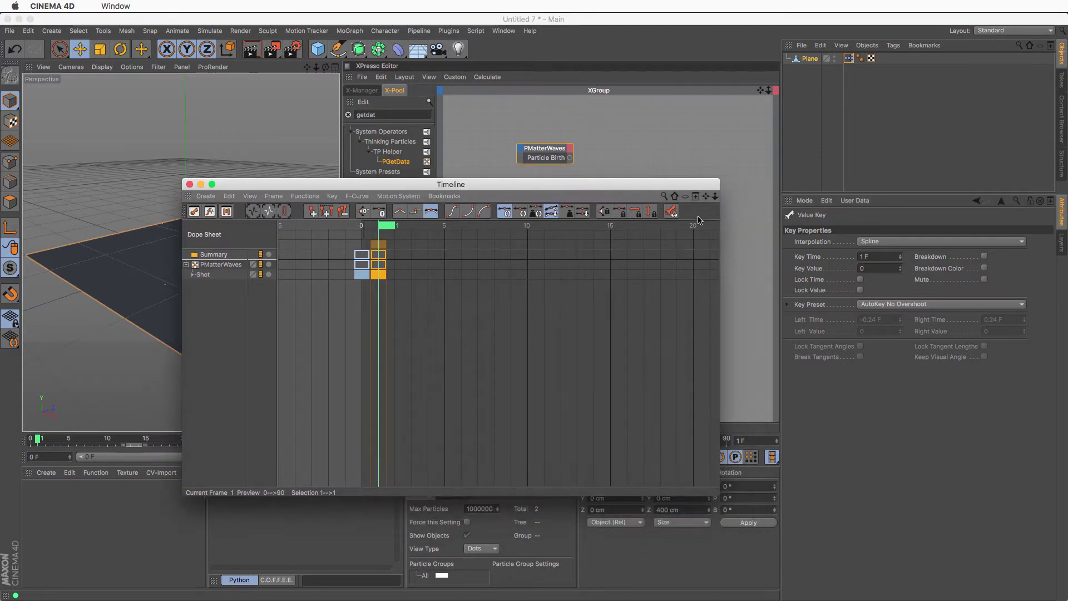
Check the PMatterWaves Shot value at frames 0, 1 and 6 in the Timeline, and close the Timeline window
left_click(558, 149)
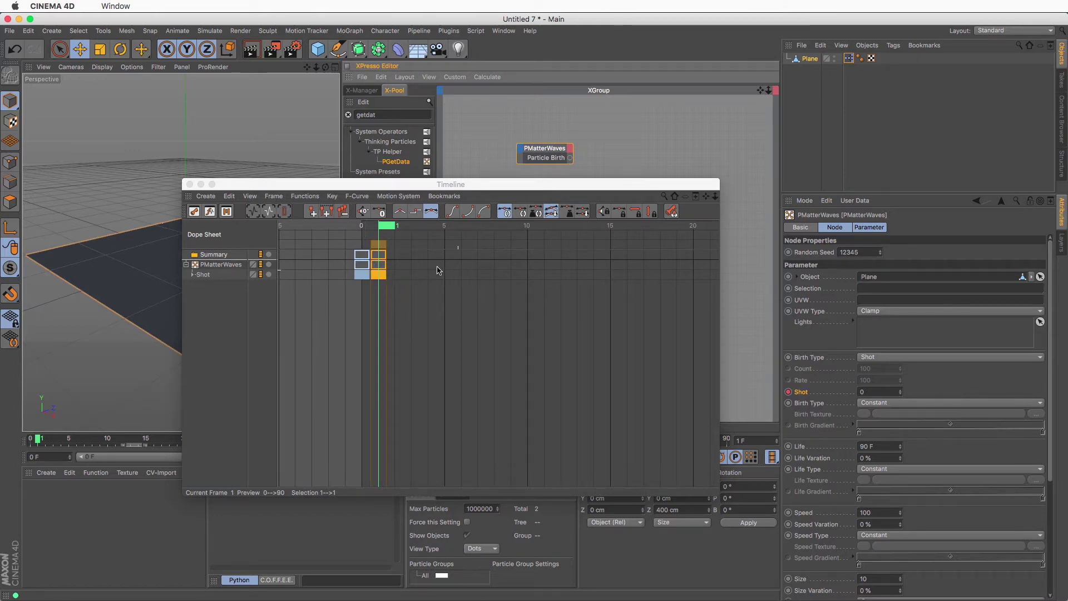
left_click(362, 226)
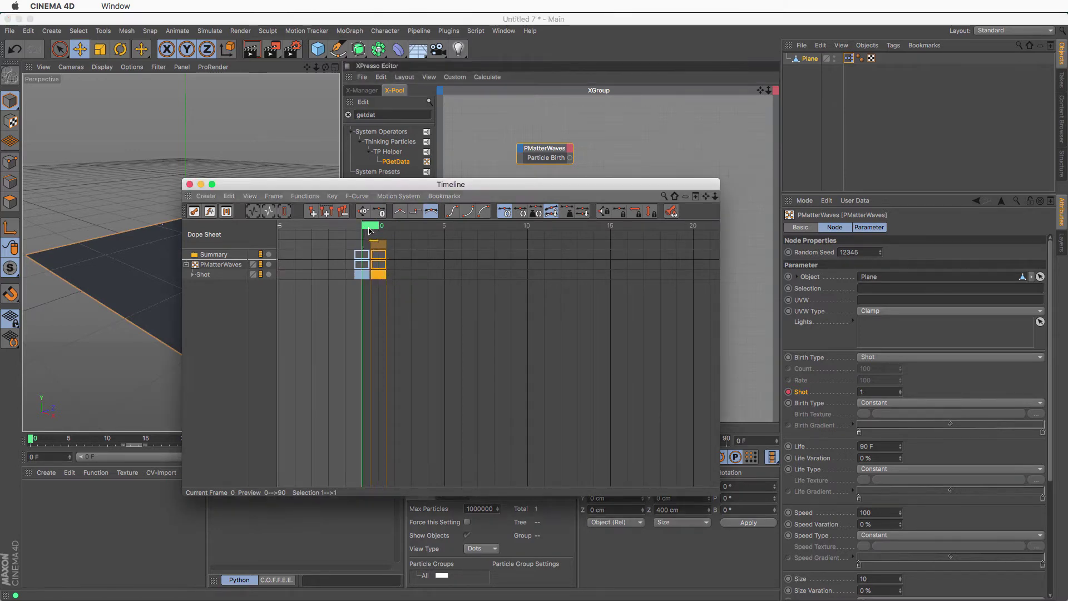
left_click_drag(385, 181, 356, 181)
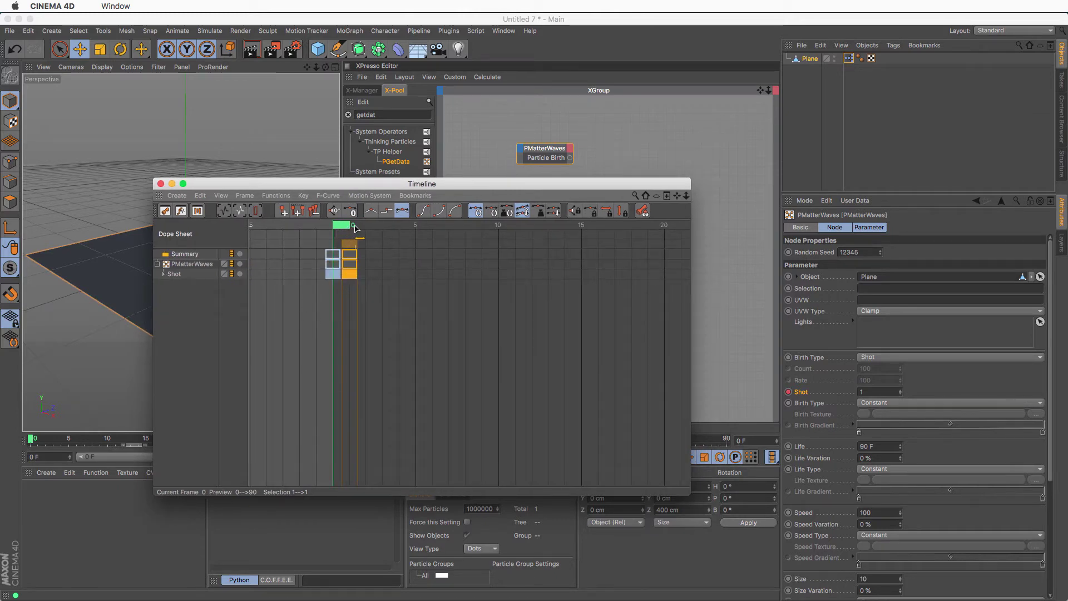
left_click(362, 228)
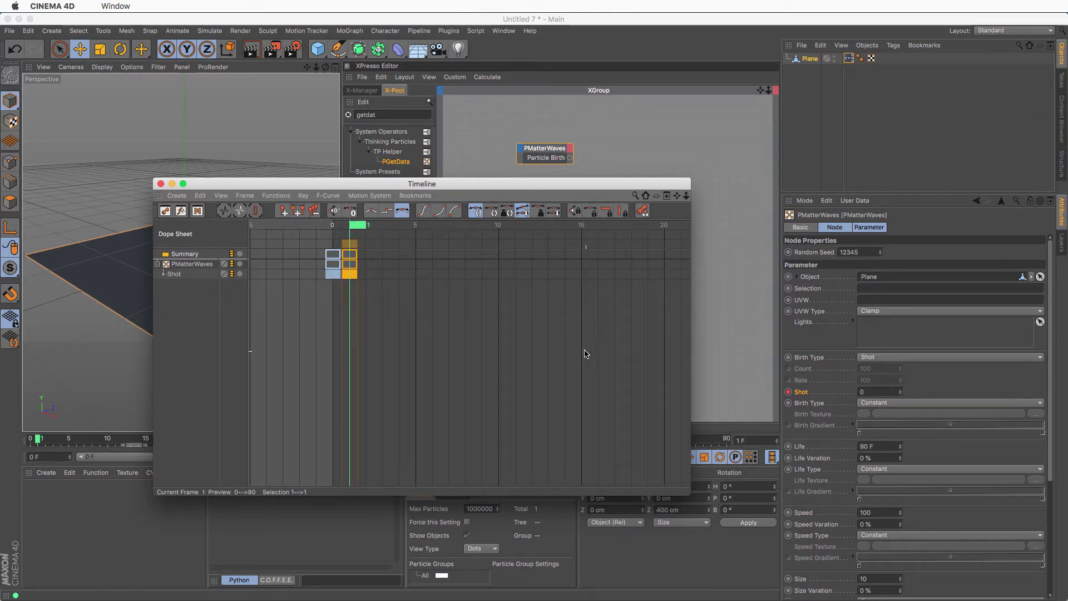
left_click_drag(489, 228, 424, 228)
left_click(444, 232)
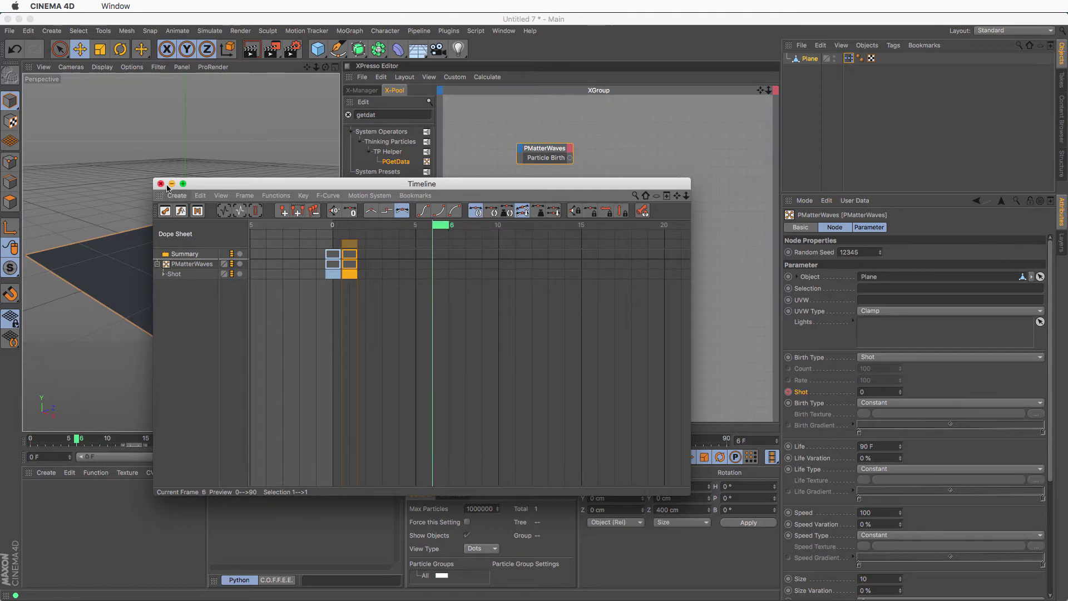
left_click(160, 184)
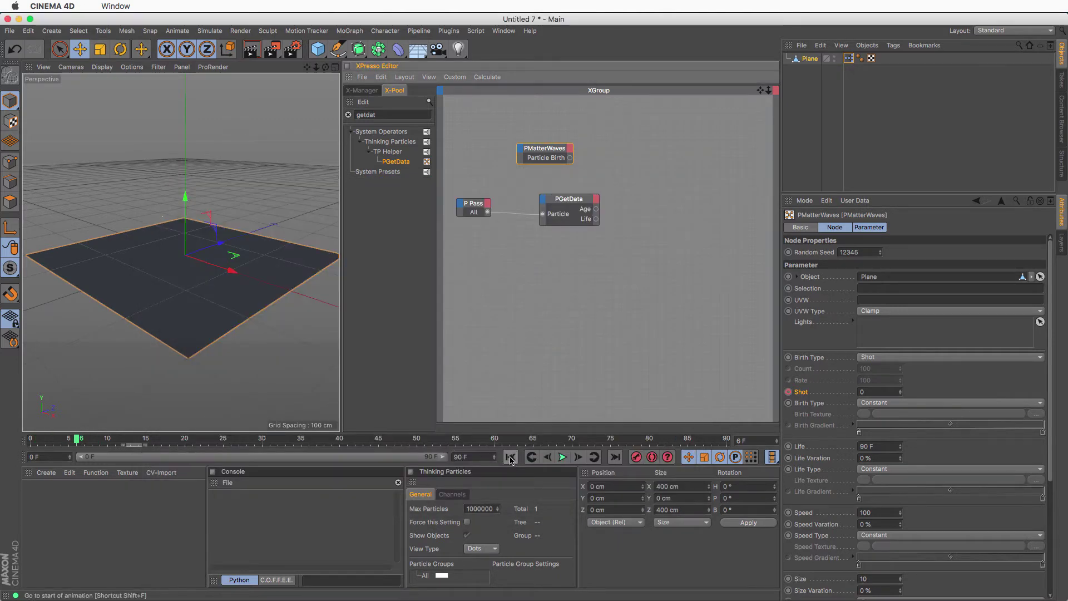
Play the animation from the start to check the particle emission, stop it and return to frame 0
left_click(510, 457)
left_click(562, 457)
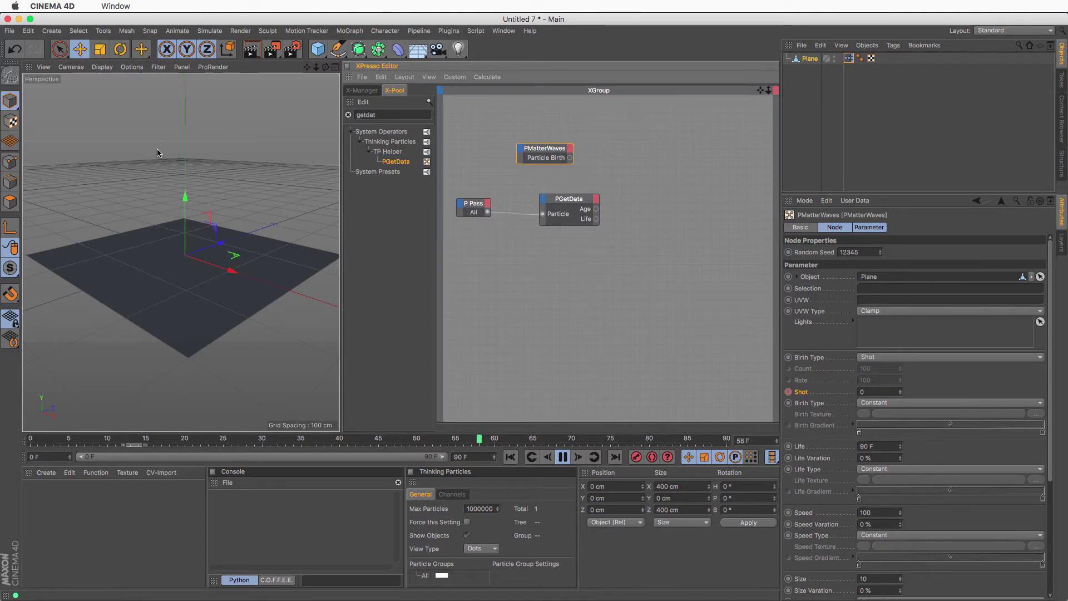
left_click(563, 457)
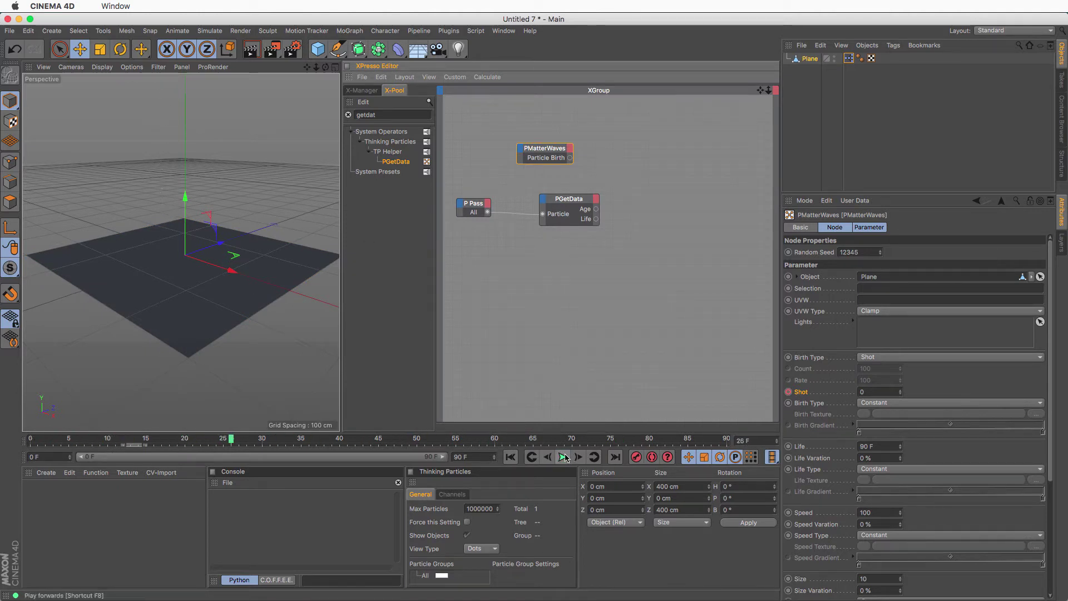
left_click(511, 457)
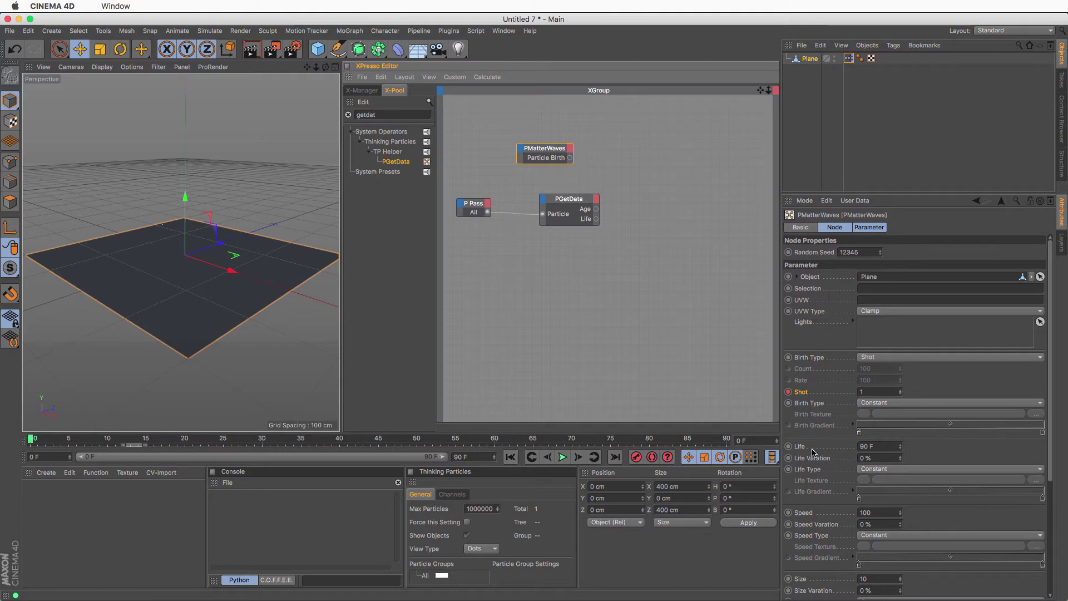
Set the PMatterWaves node's Life to 30 F
left_click(887, 446)
key("super+a")
type("3")
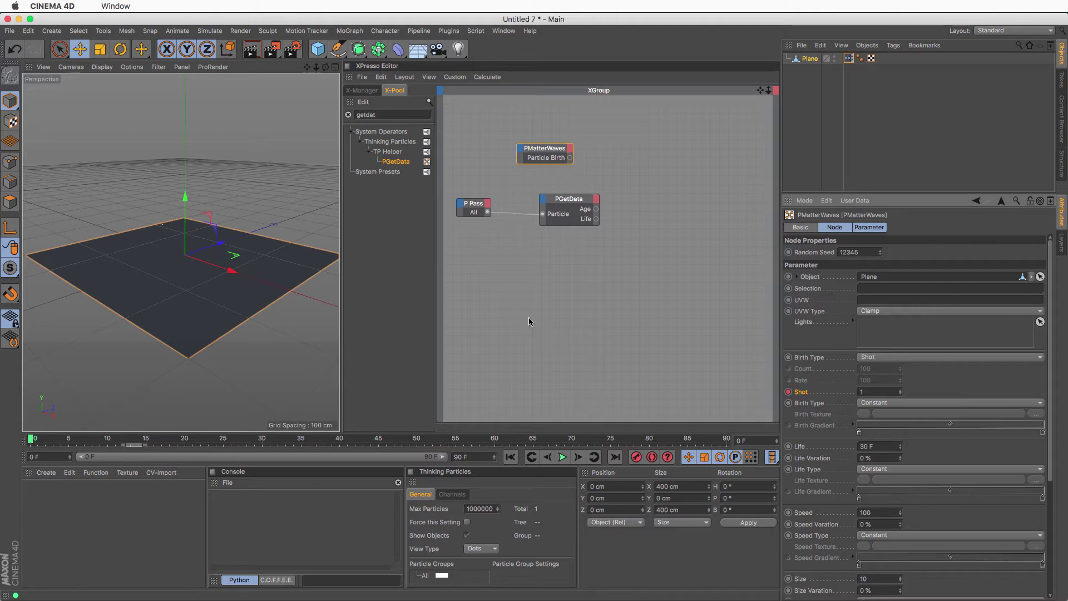
Clear the X-Pool search and add the Print to console preset from the String presets to the right of PGetData
left_click(347, 116)
left_click(351, 191)
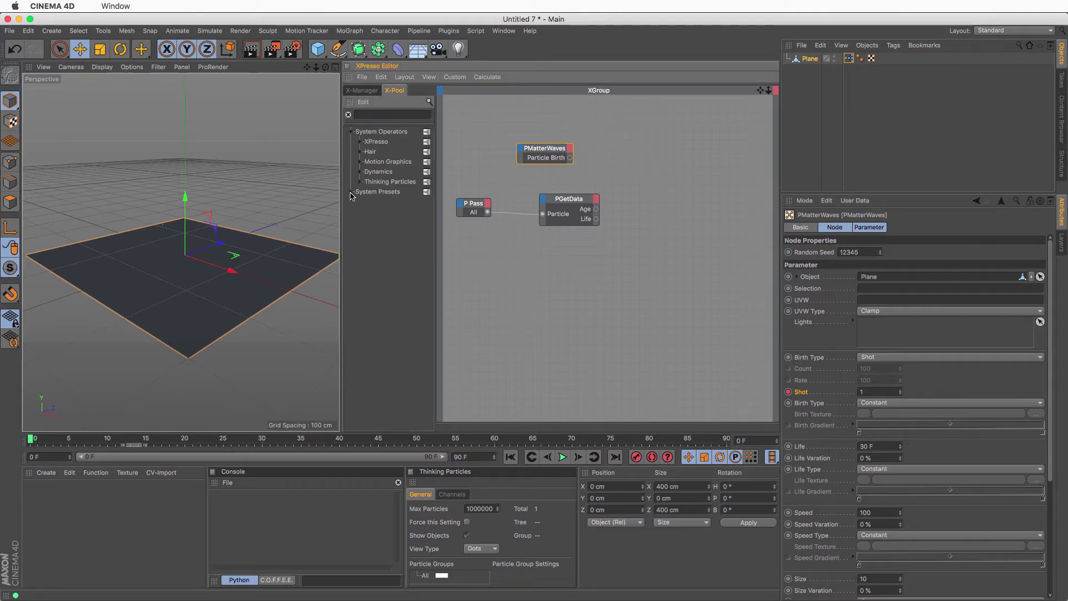
left_click(351, 132)
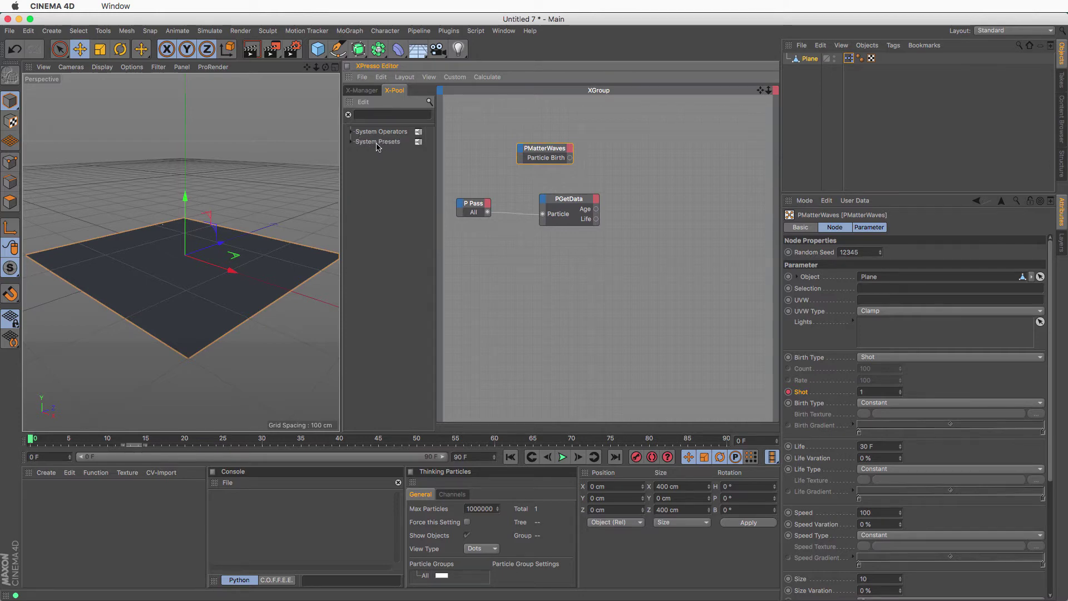
left_click(351, 143)
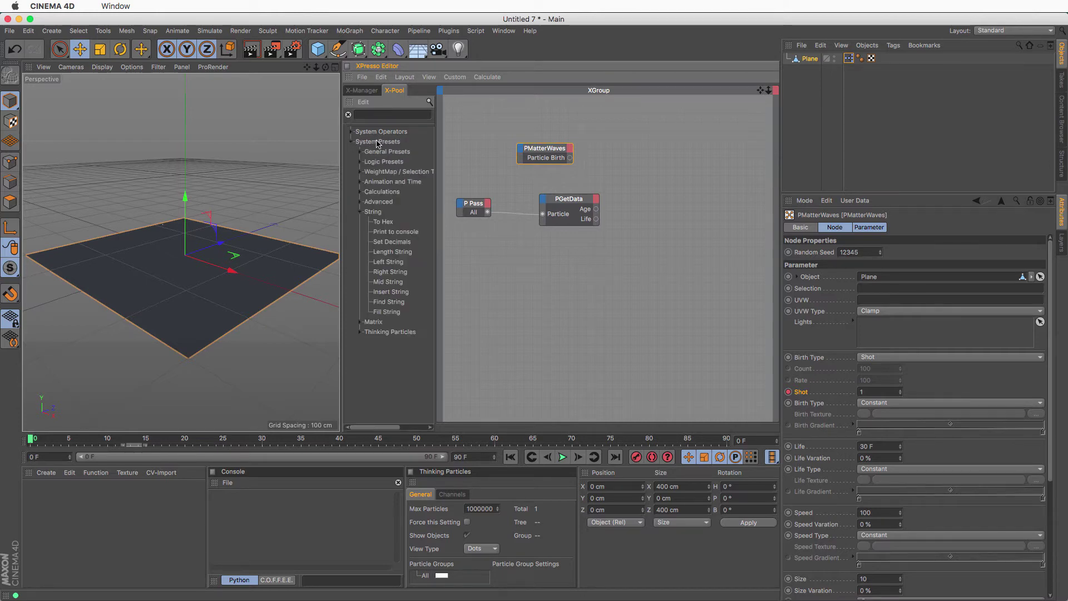
left_click(360, 212)
left_click(359, 212)
left_click_drag(384, 234, 671, 236)
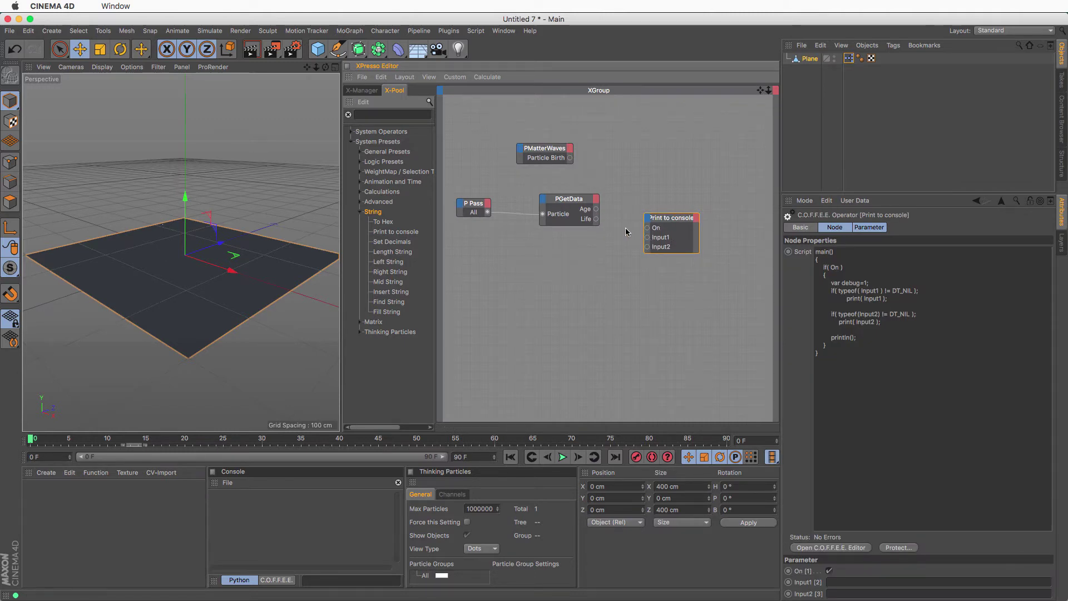
Connect PGetData's Age output to Input1 of the Print to console node and advance to frame 1 to print the age
left_click_drag(596, 212, 649, 240)
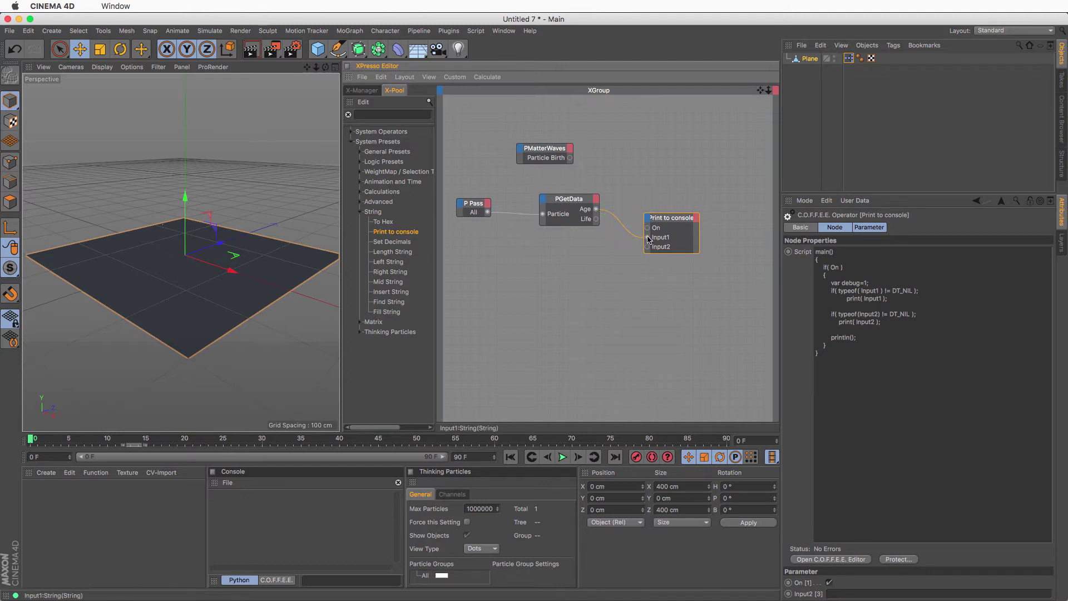
left_click(579, 458)
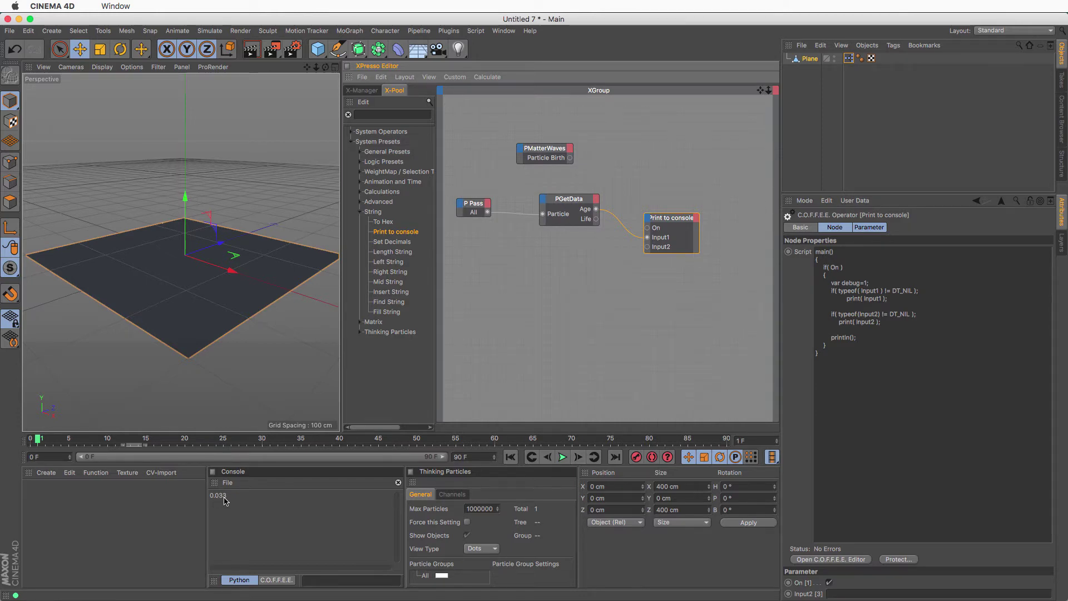
left_click(549, 156)
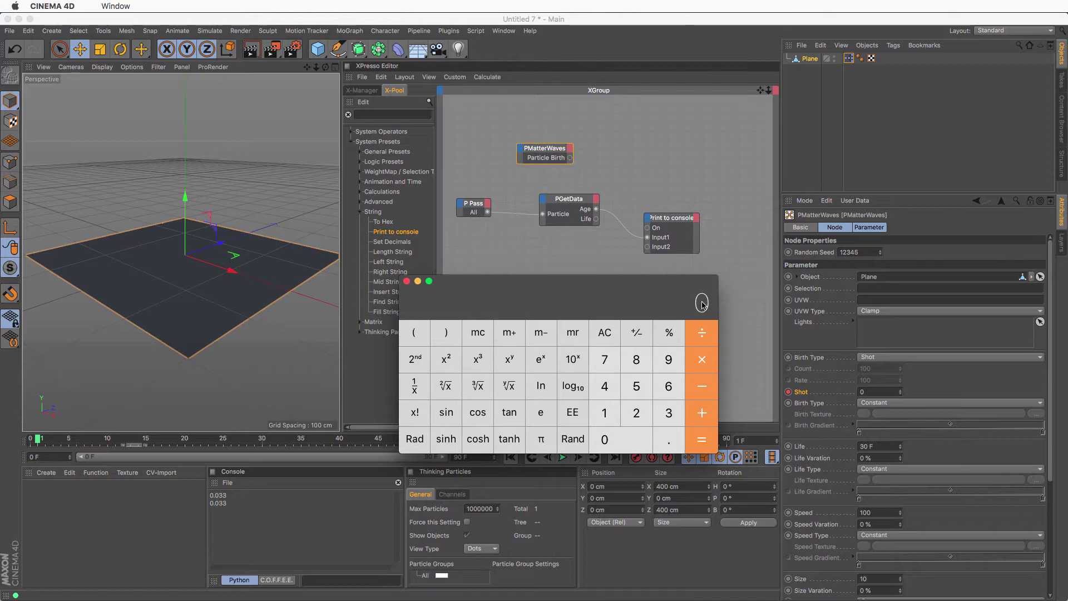
Calculate 1 divided by 30 in the Calculator and quit it
key("1")
left_click(699, 341)
type("30")
key("Return")
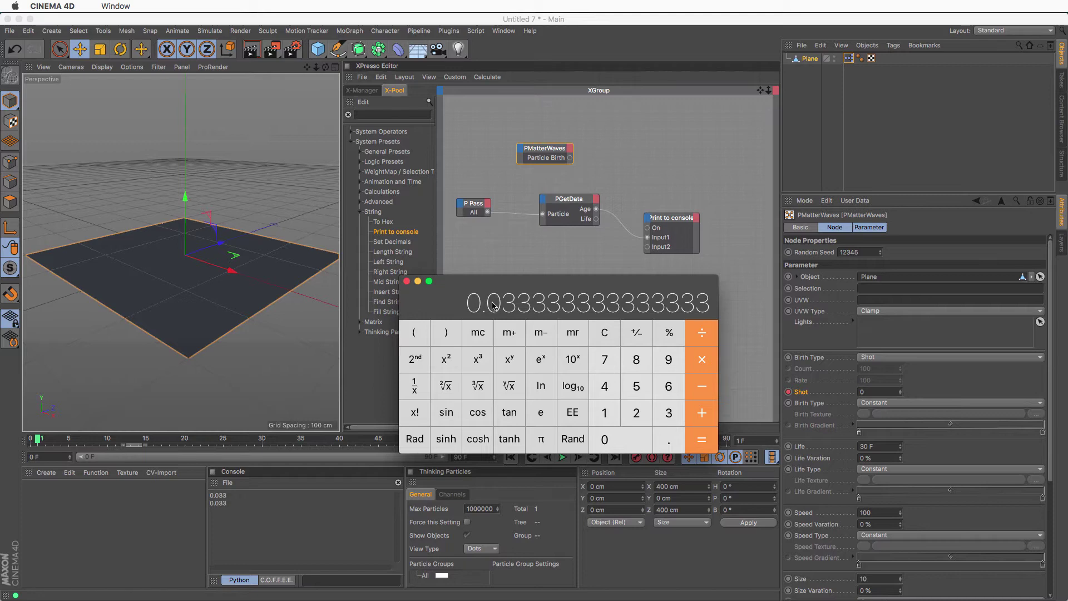
left_click_drag(488, 282, 500, 284)
key("super+q")
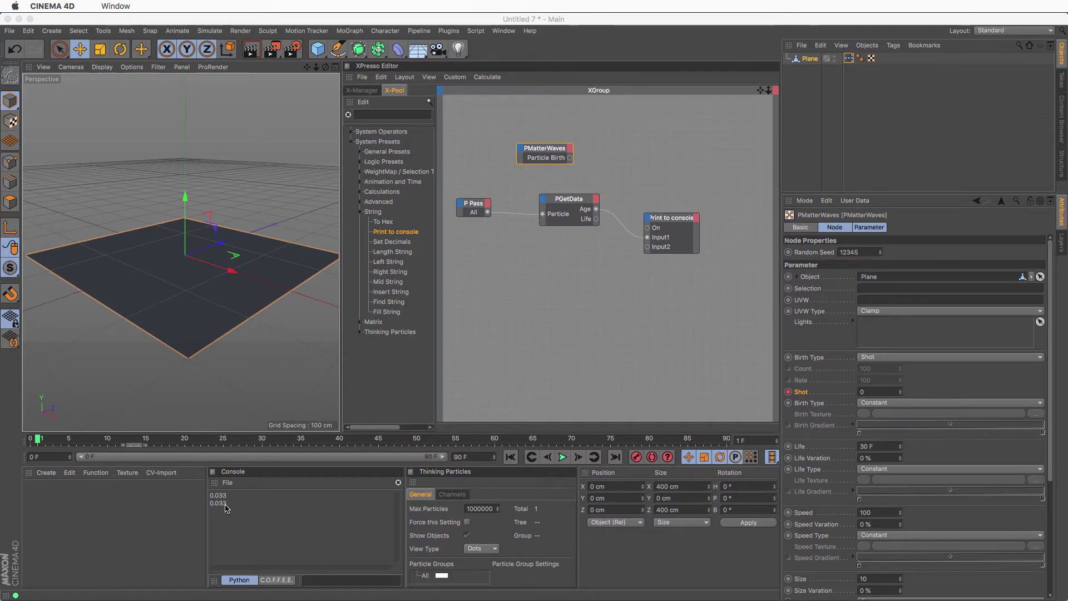
Connect PGetData's Life output to Input1 of Print to console and advance to frame 5 to print the life value
left_click_drag(594, 221, 648, 238)
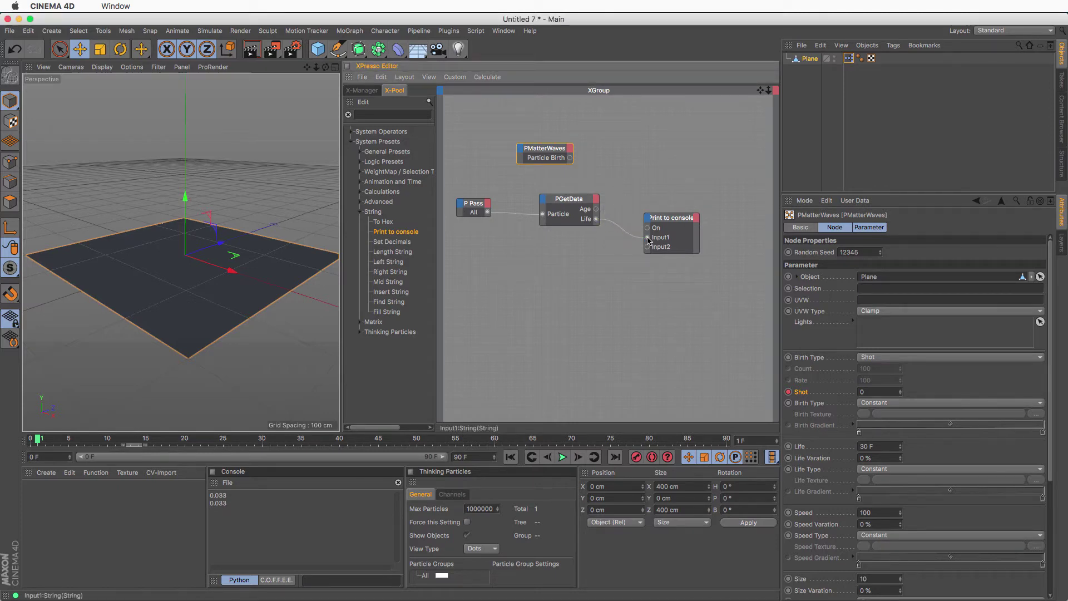
left_click(578, 456)
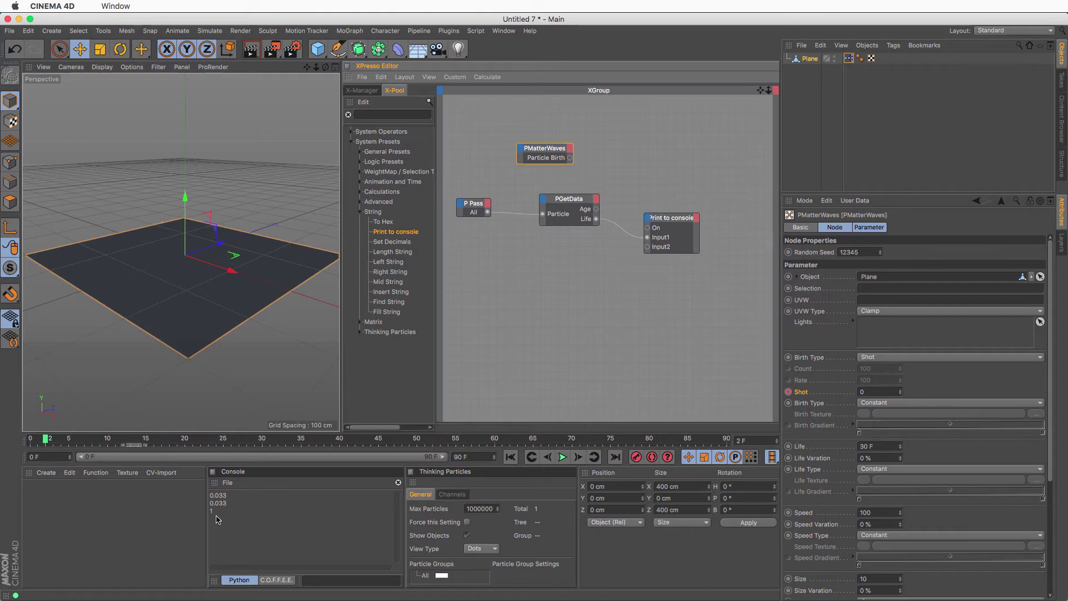
left_click(577, 457)
left_click(578, 457)
left_click(578, 457)
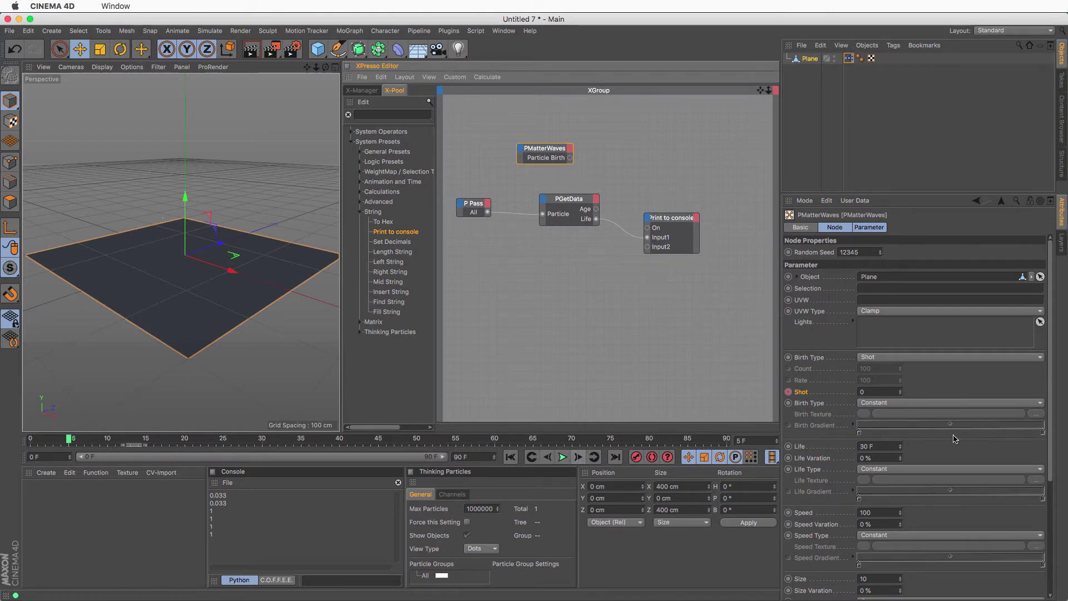
Set the PMatterWaves node's Life to 15 F
double_click(884, 447)
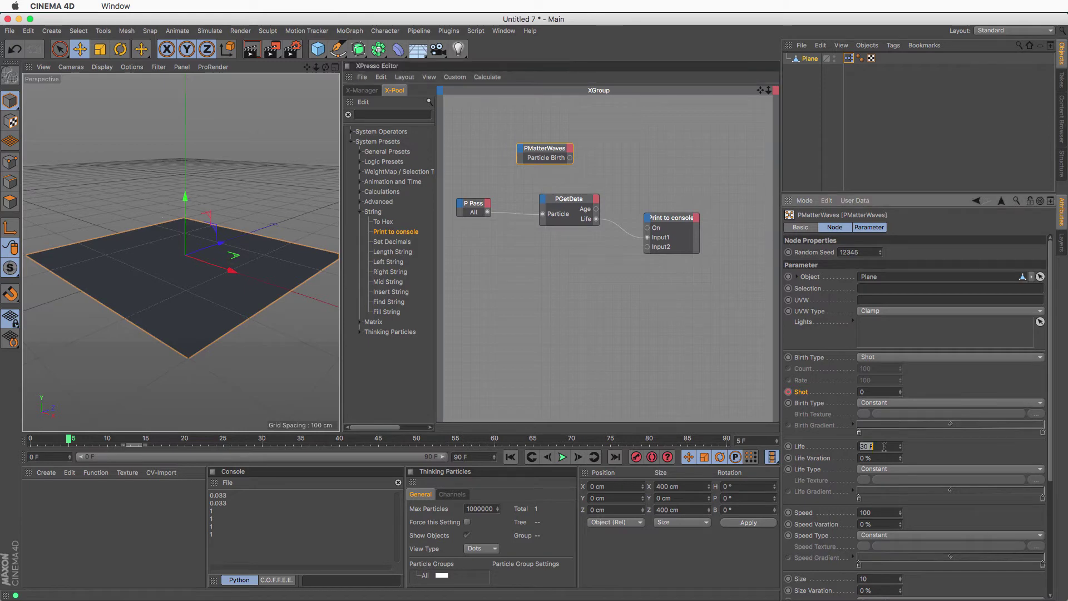
type("15")
key("Return")
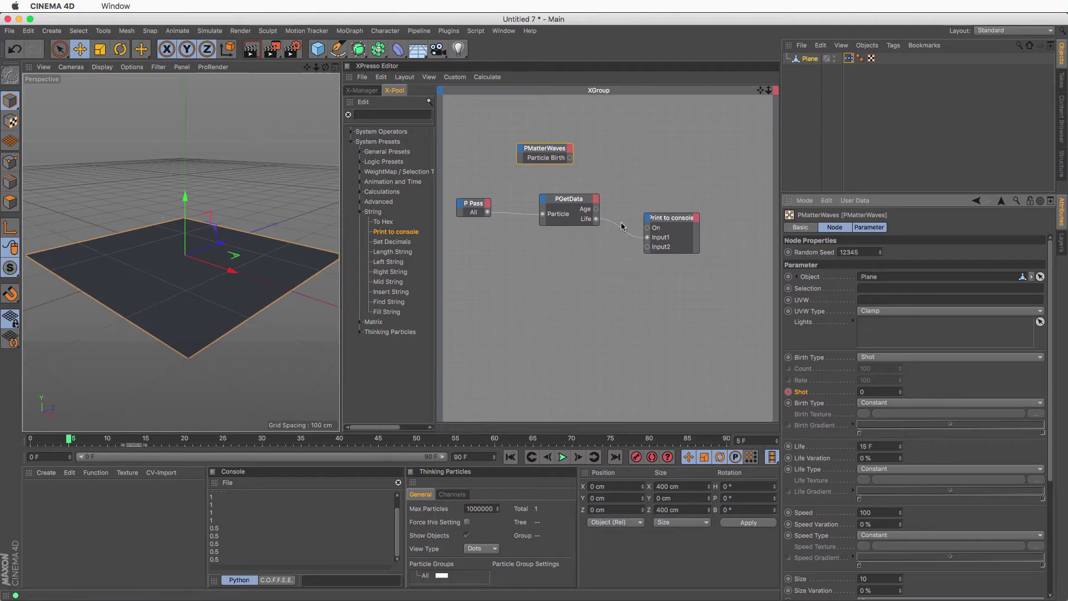
Reconnect PGetData's Age output to Input1 of Print to console, and clear the console after returning to frame 0
left_click_drag(595, 209, 647, 238)
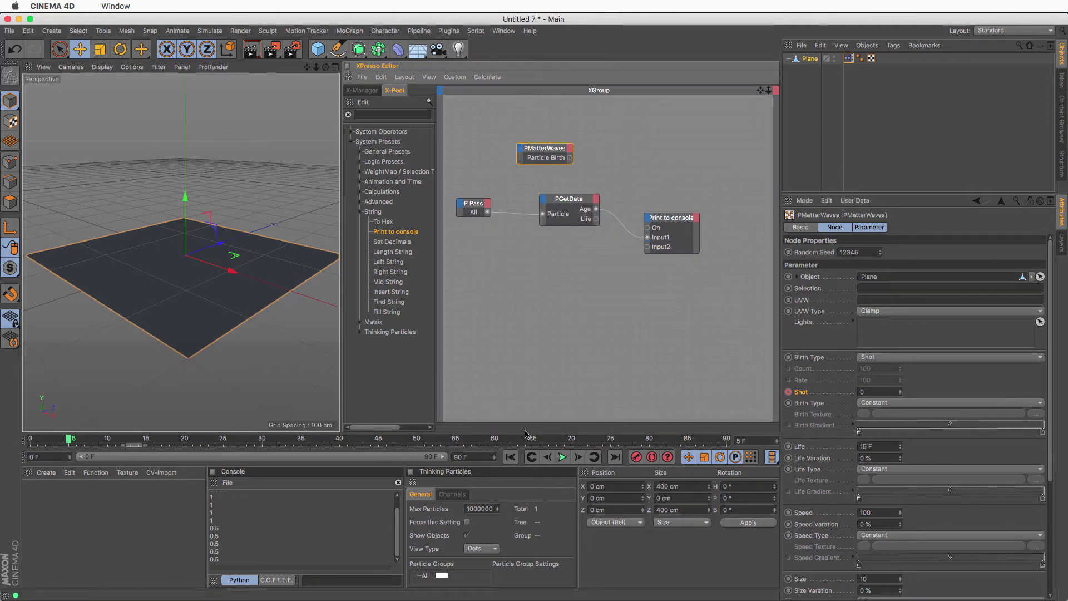
left_click(510, 456)
left_click(399, 482)
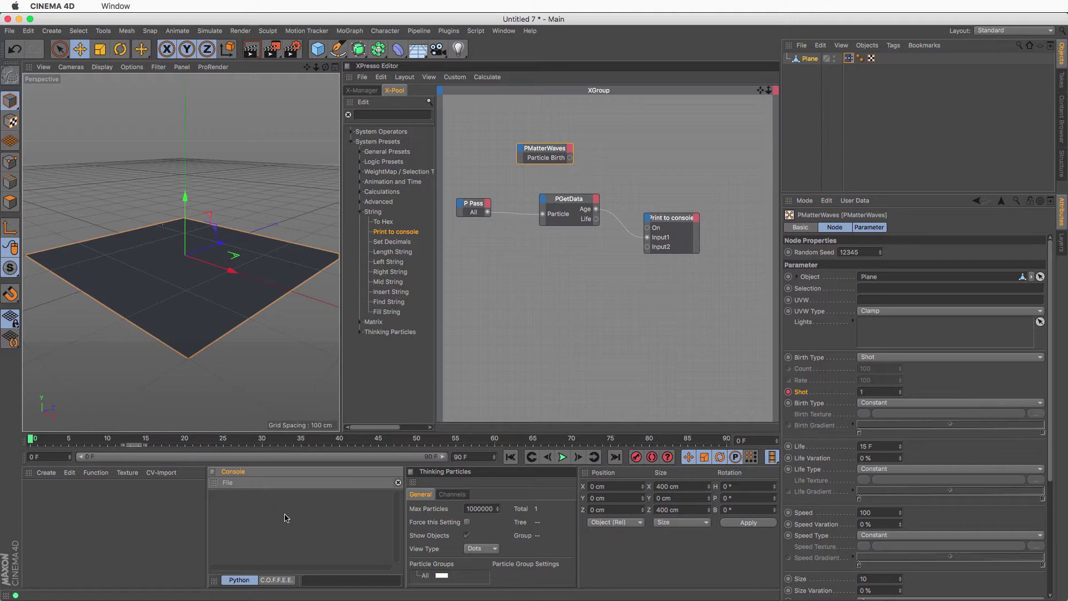
Advance the animation frame by frame to frame 30 and examine the particle ages printed in the console
left_click(579, 458)
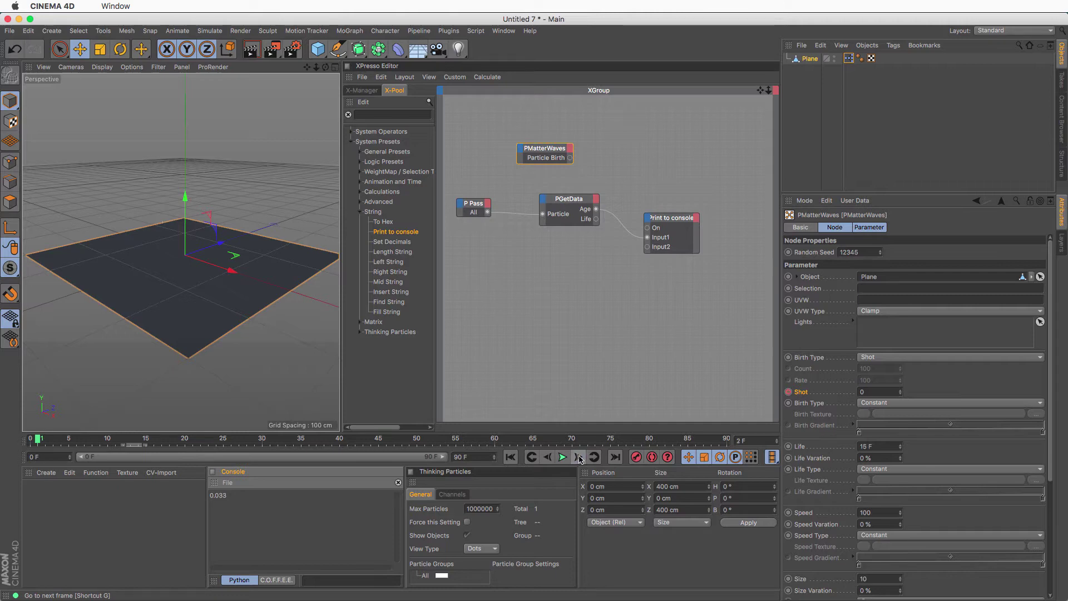
left_click(579, 457)
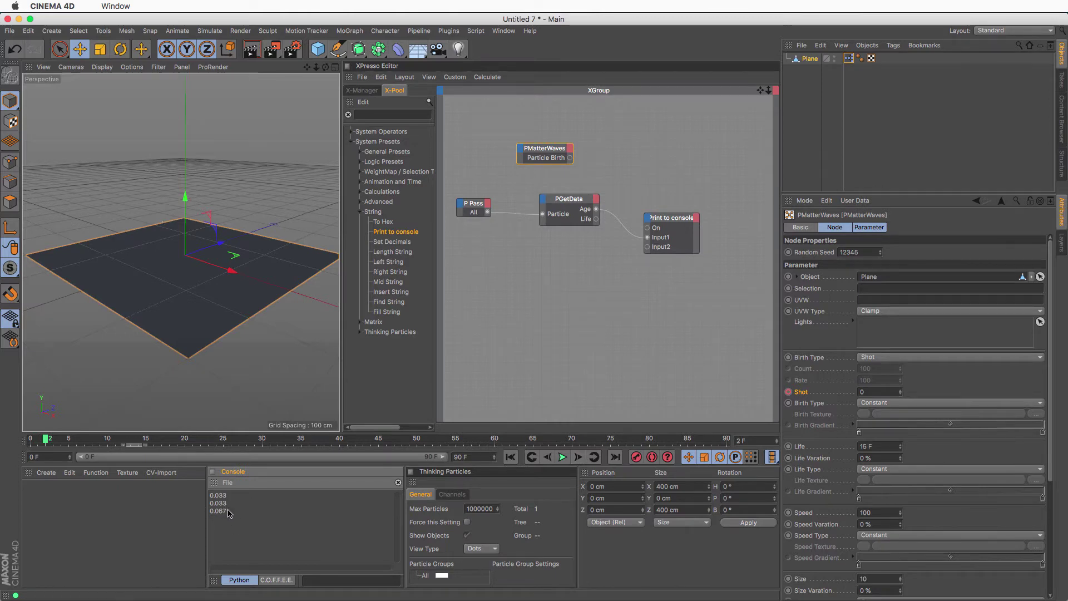
left_click(579, 457)
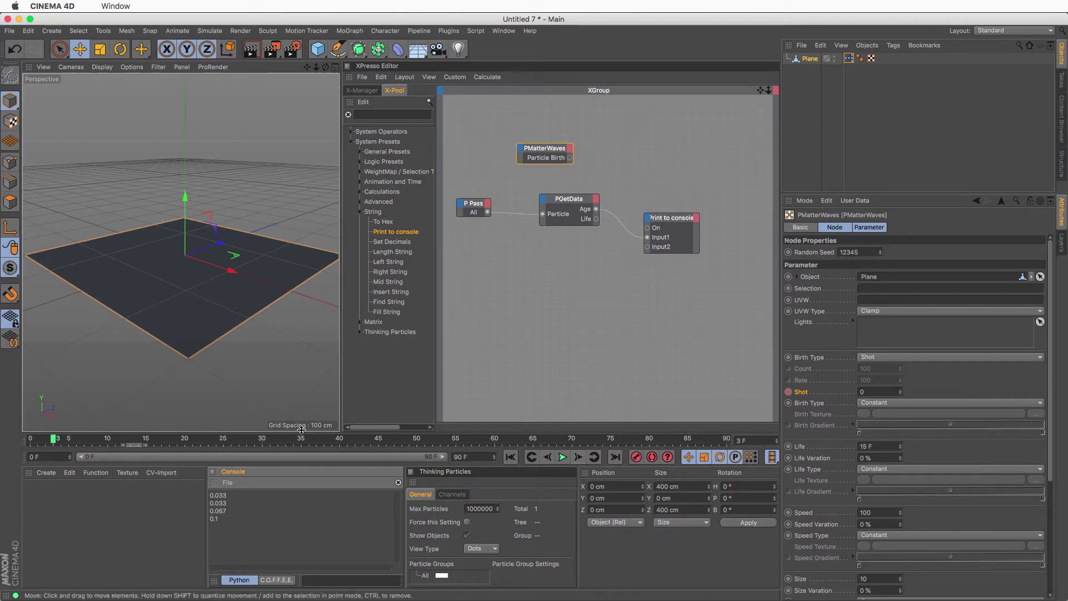
left_click(579, 457)
left_click(578, 457)
left_click(579, 457)
left_click(579, 457)
left_click(579, 457)
left_click(578, 457)
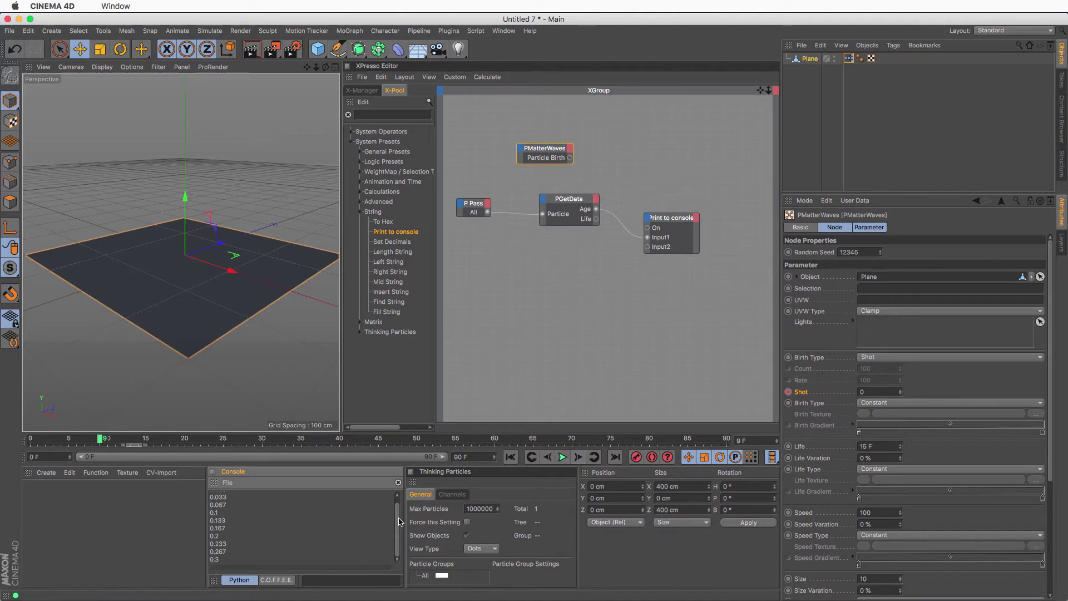
left_click(578, 457)
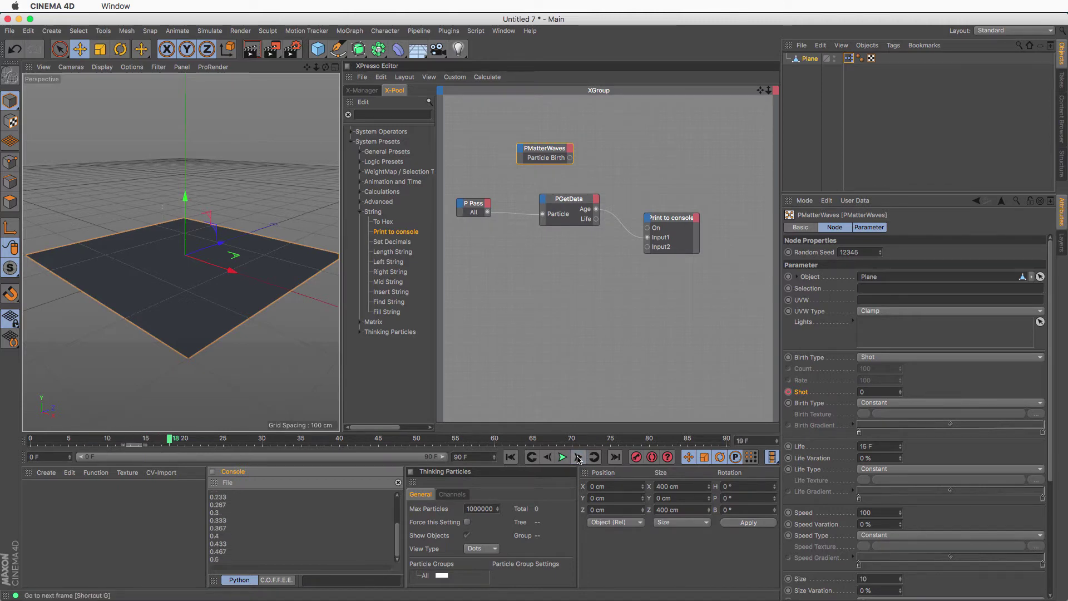
left_click(579, 457)
left_click(578, 457)
left_click(579, 457)
left_click(579, 457)
left_click(579, 458)
left_click(578, 457)
left_click(578, 458)
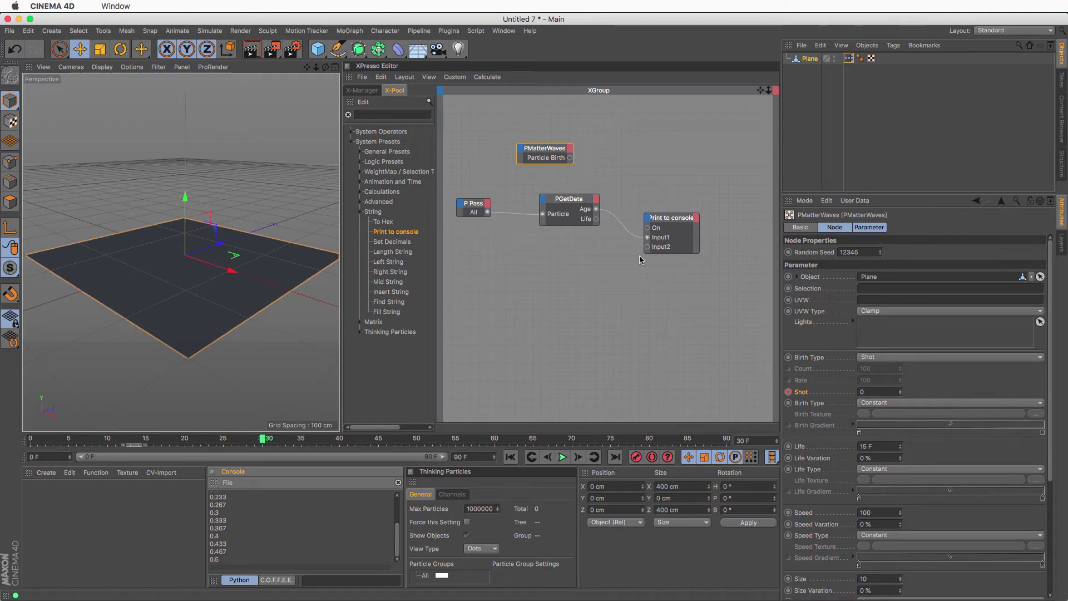
Space the nodes apart by moving Print to console right and PGetData slightly down and left, and select PMatterWaves
left_click_drag(667, 218, 698, 214)
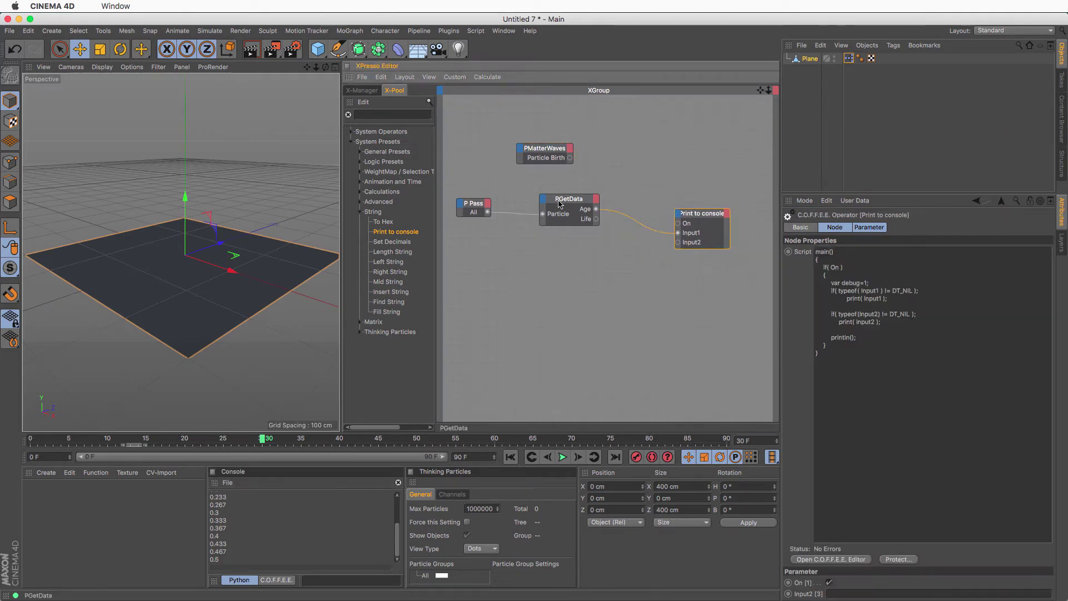
left_click_drag(560, 204, 548, 213)
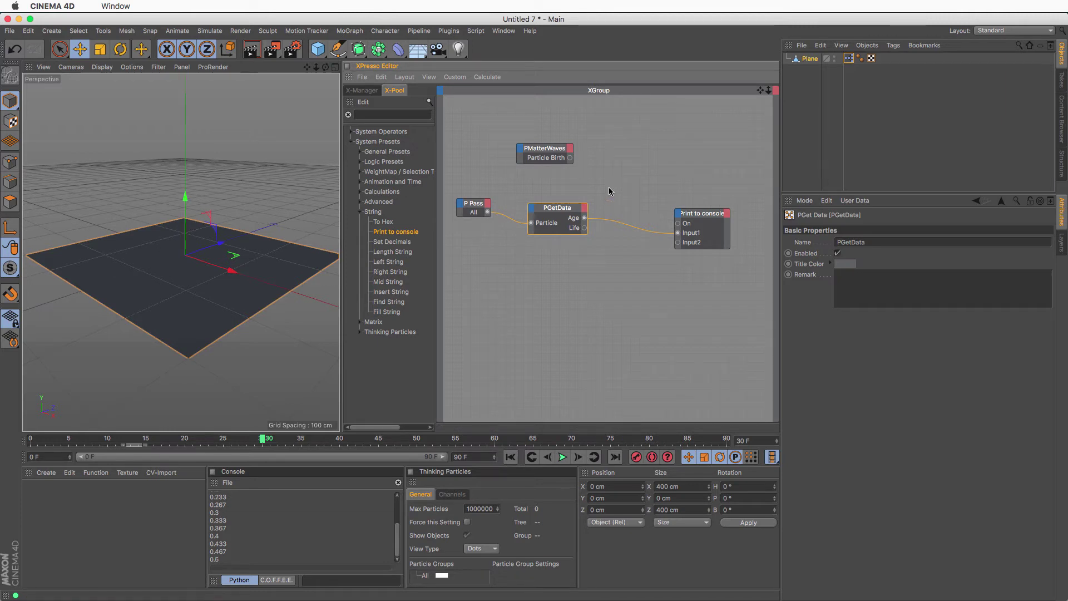
left_click(550, 150)
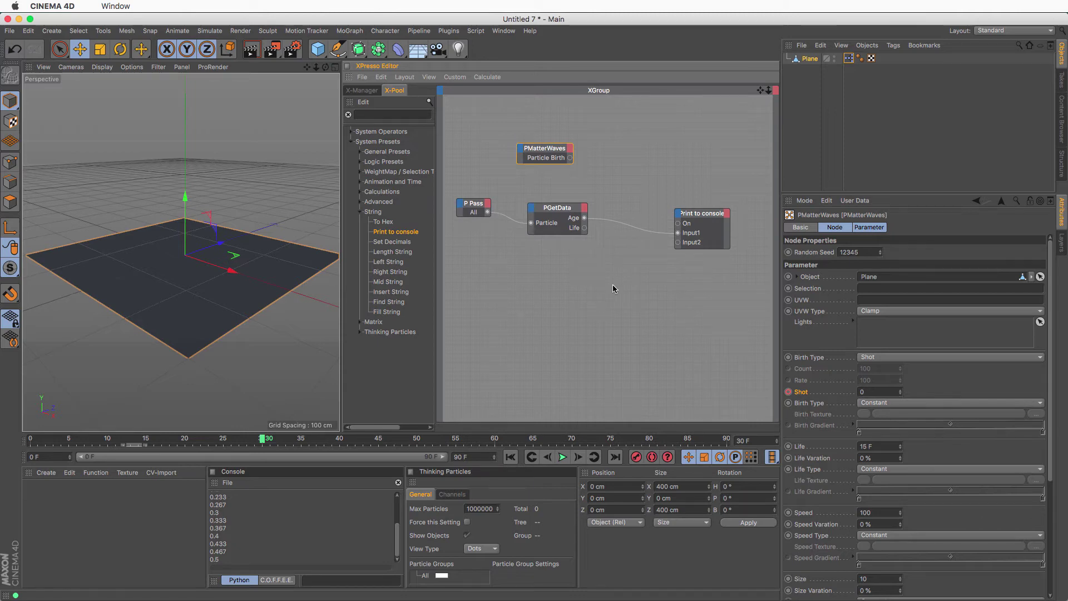
Add a Math node below PGetData and connect PGetData's Age and Life outputs to its first and second inputs
right_click(594, 279)
mouse_move(628, 287)
mouse_move(683, 286)
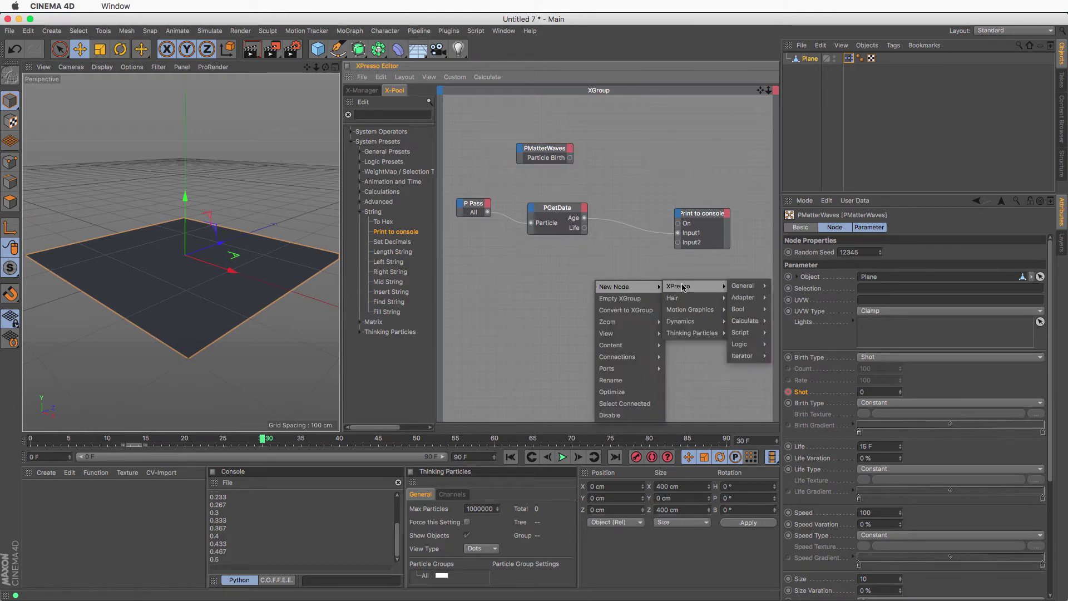
mouse_move(745, 320)
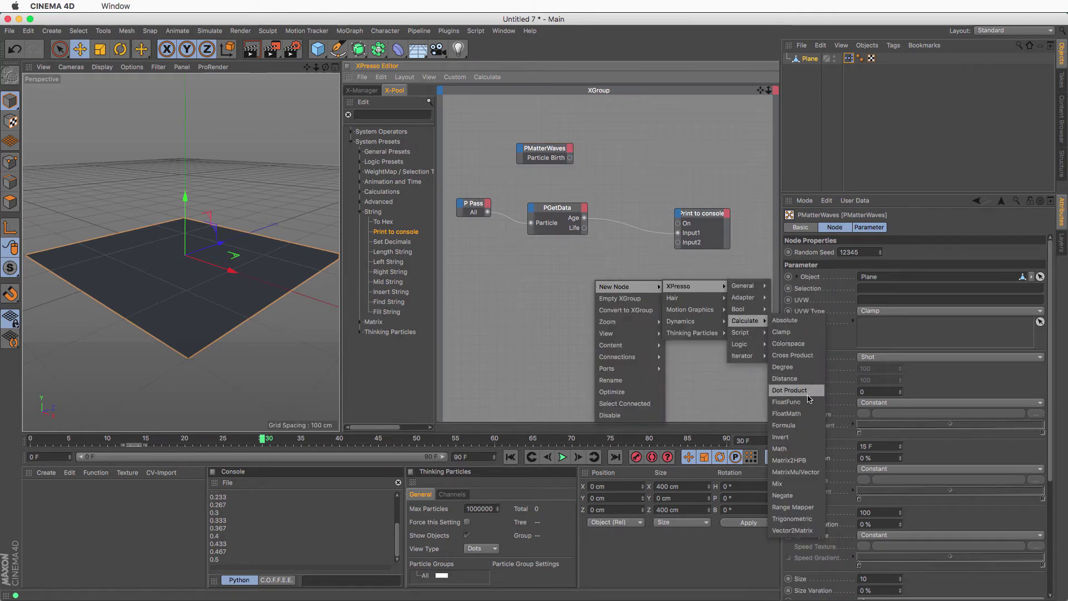
left_click(779, 448)
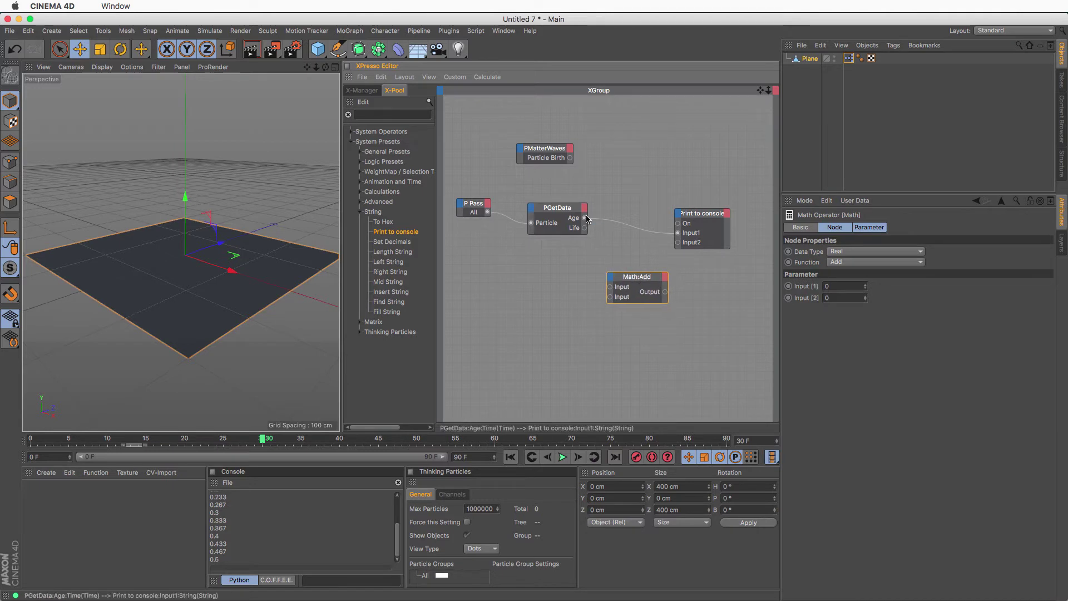
left_click_drag(584, 218, 610, 287)
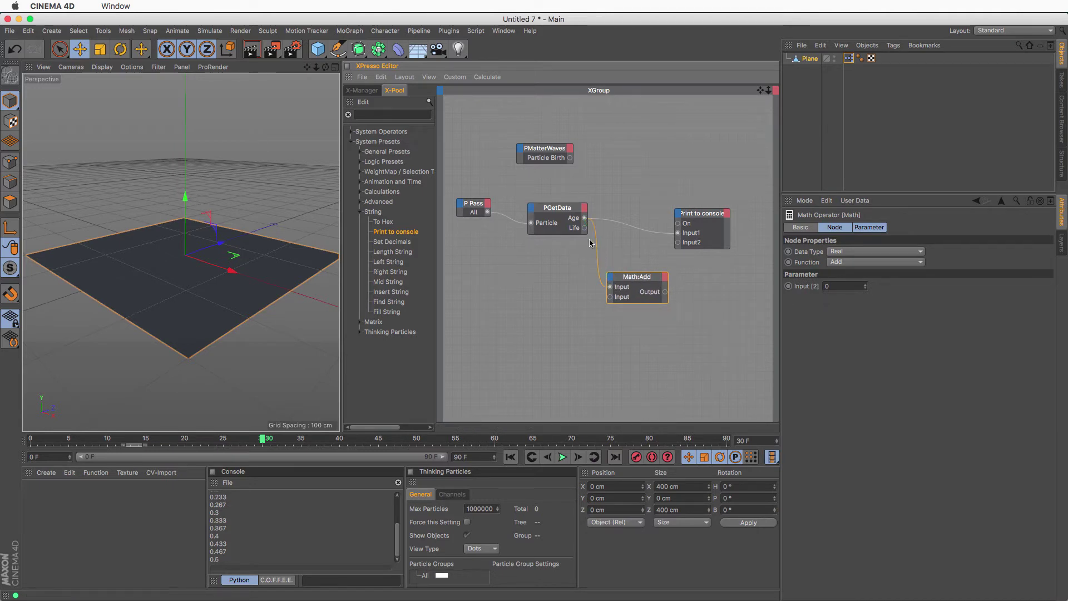
left_click_drag(584, 228, 623, 284)
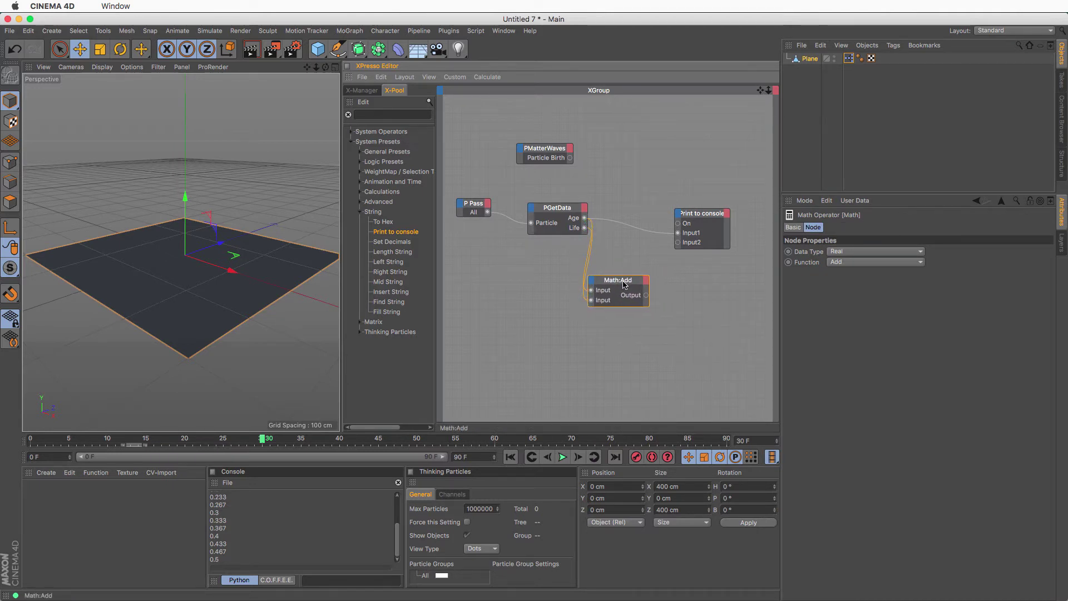
Set the Math node's function to Divide and connect its Output to Input1 of Print to console
left_click(840, 265)
left_click(853, 307)
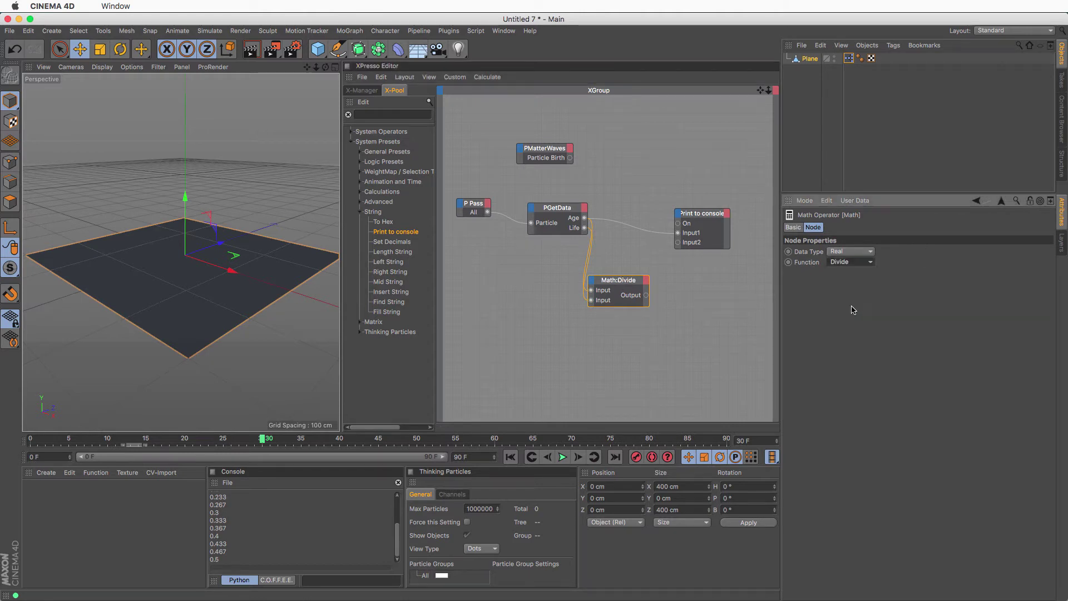
left_click_drag(646, 295, 679, 234)
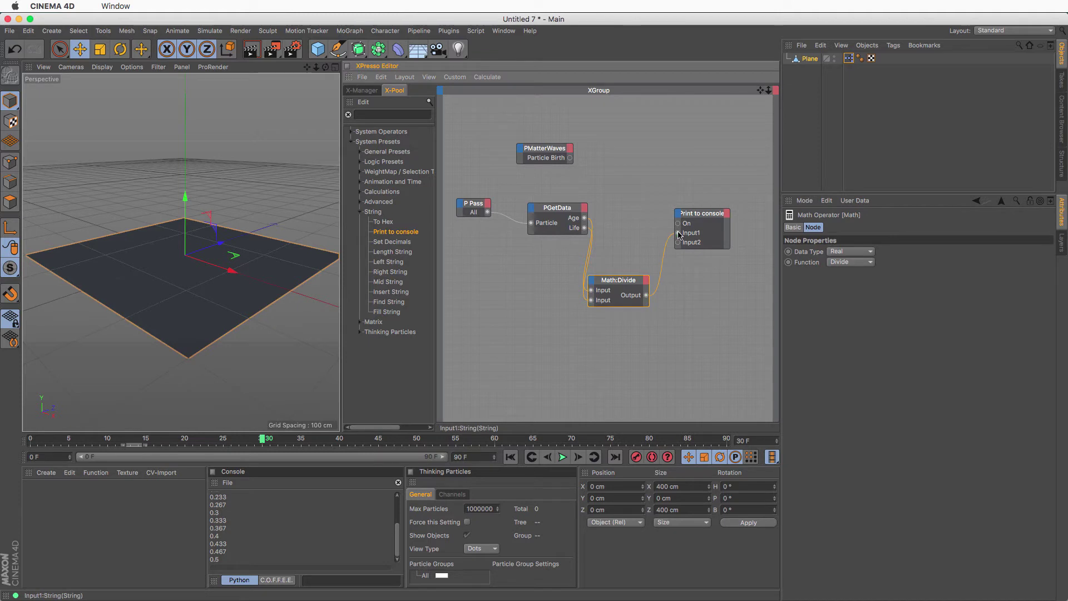
Return to frame 0, clear the console, advance frame by frame to frame 17, and examine the printed age-to-life ratios
left_click(510, 457)
left_click(398, 482)
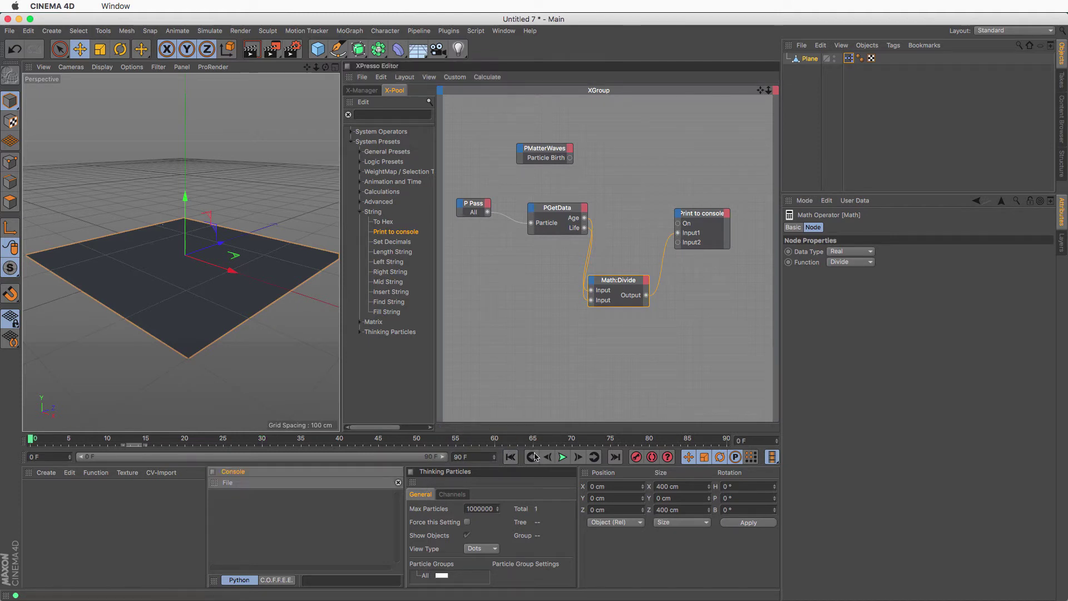
left_click(578, 457)
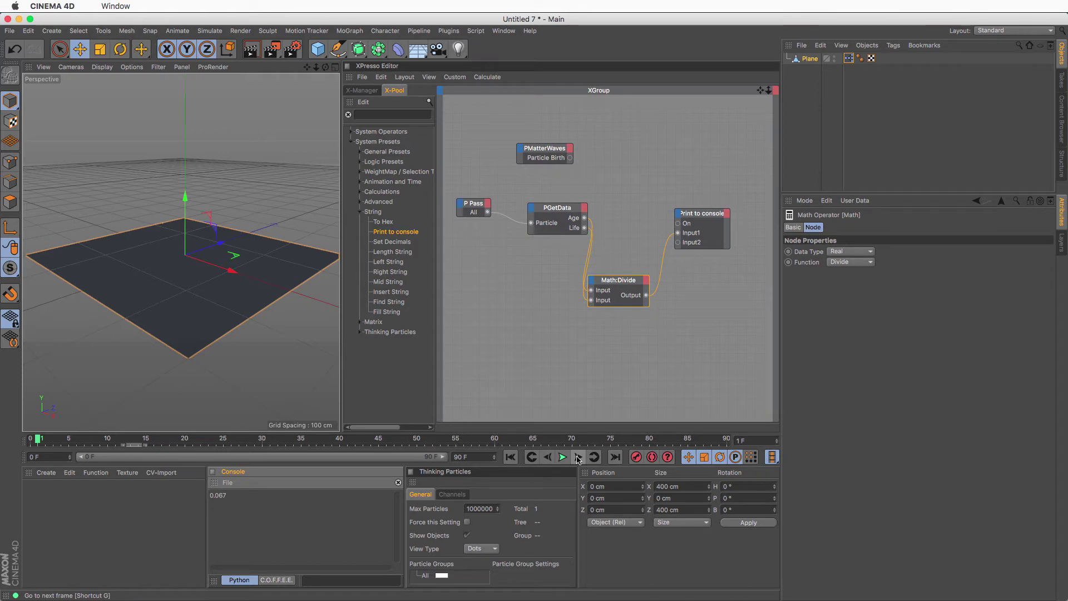
left_click(578, 457)
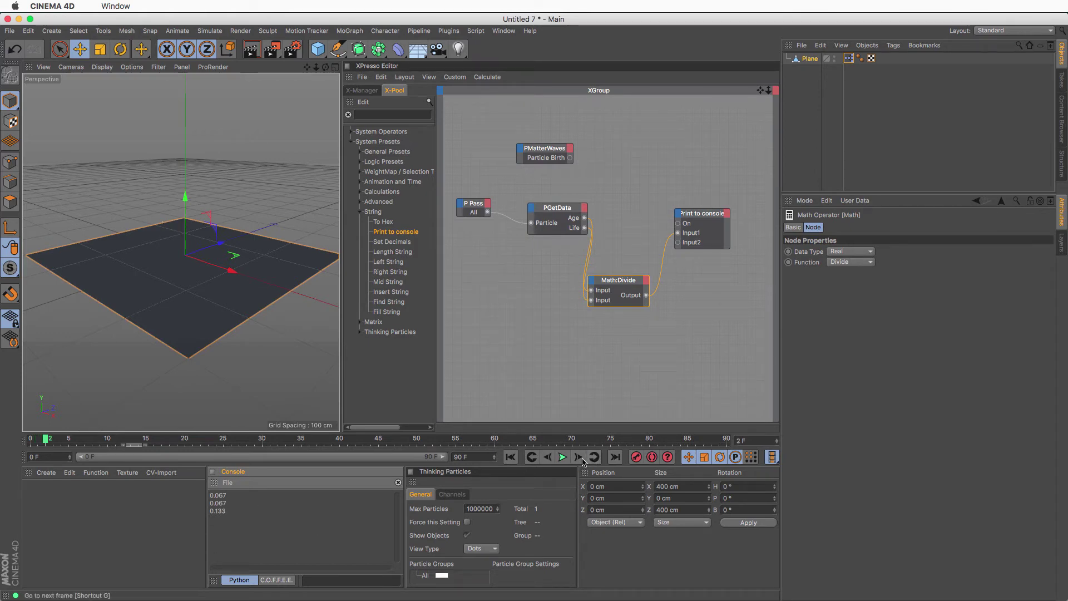
left_click(579, 457)
left_click(579, 457)
left_click(579, 457)
left_click(579, 457)
left_click(579, 457)
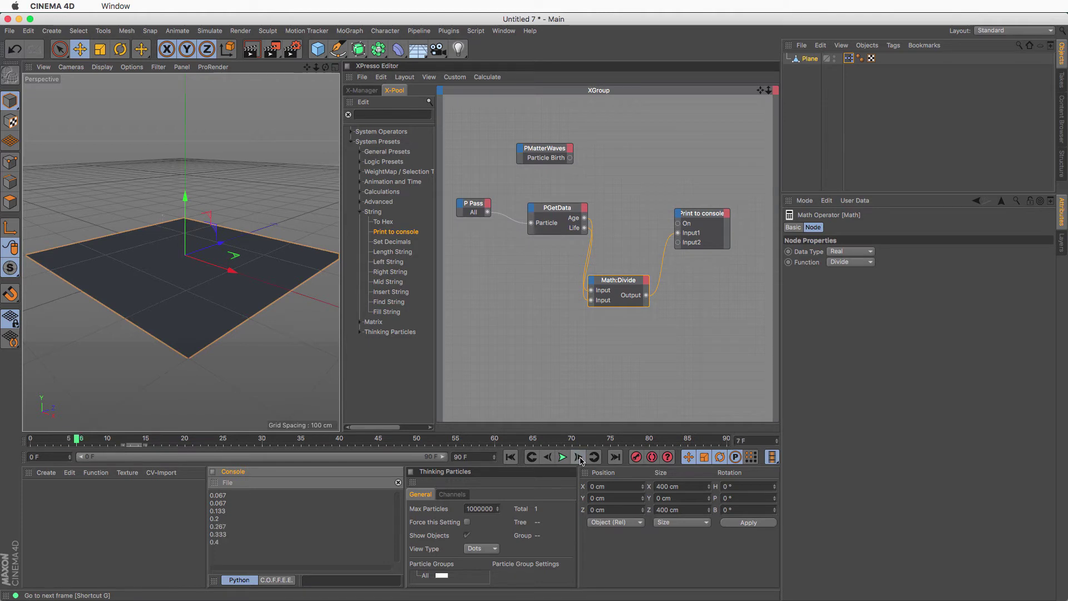
left_click(579, 457)
left_click(579, 457)
left_click(579, 458)
left_click(579, 458)
left_click(578, 457)
left_click(579, 457)
left_click(579, 458)
left_click(579, 457)
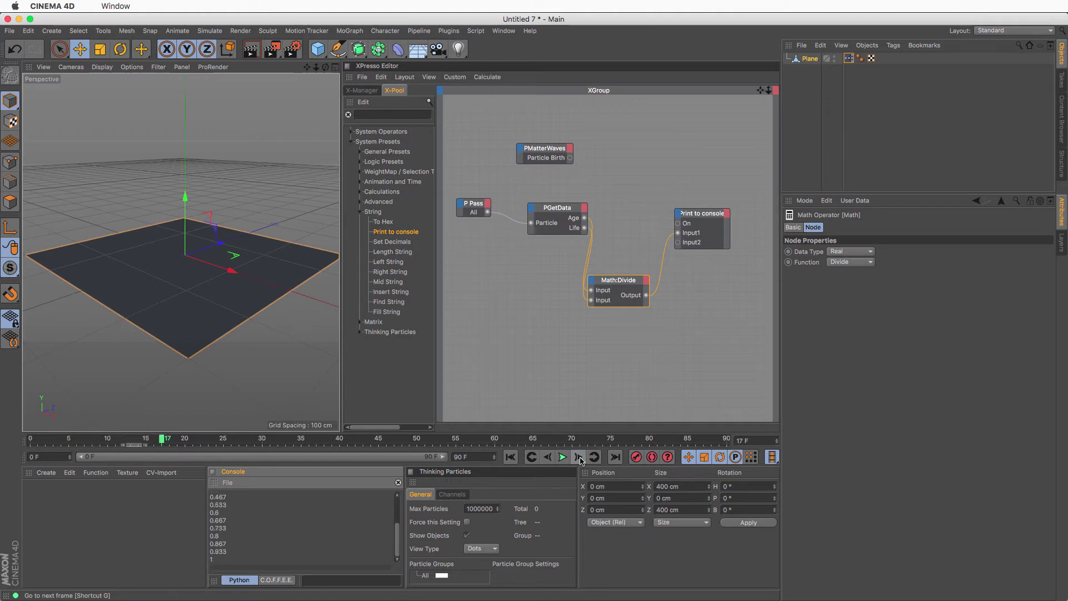
left_click_drag(396, 541, 398, 503)
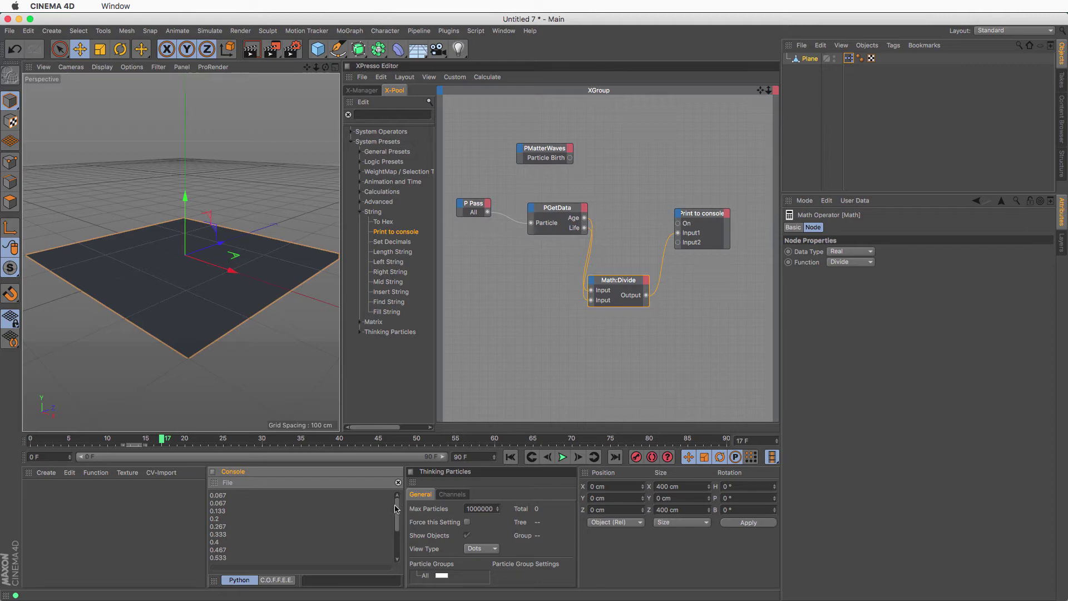
scroll(400, 500, "down", 3)
scroll(401, 501, "up", 3)
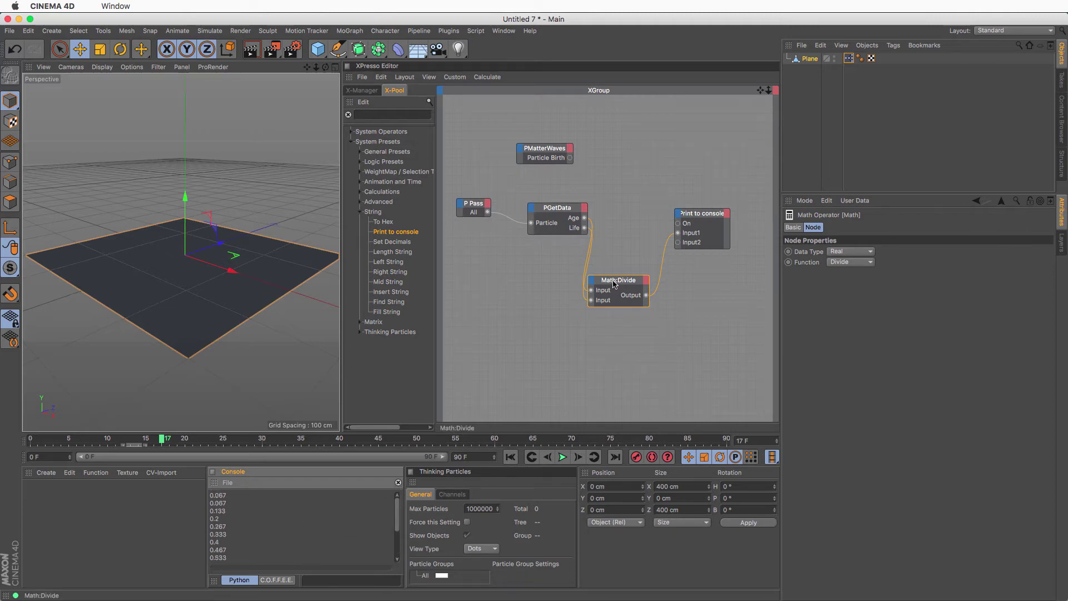
Rearrange the node graph by moving P Pass and PGetData up and left, and Math:Divide up closer to them
left_click_drag(559, 209, 540, 214)
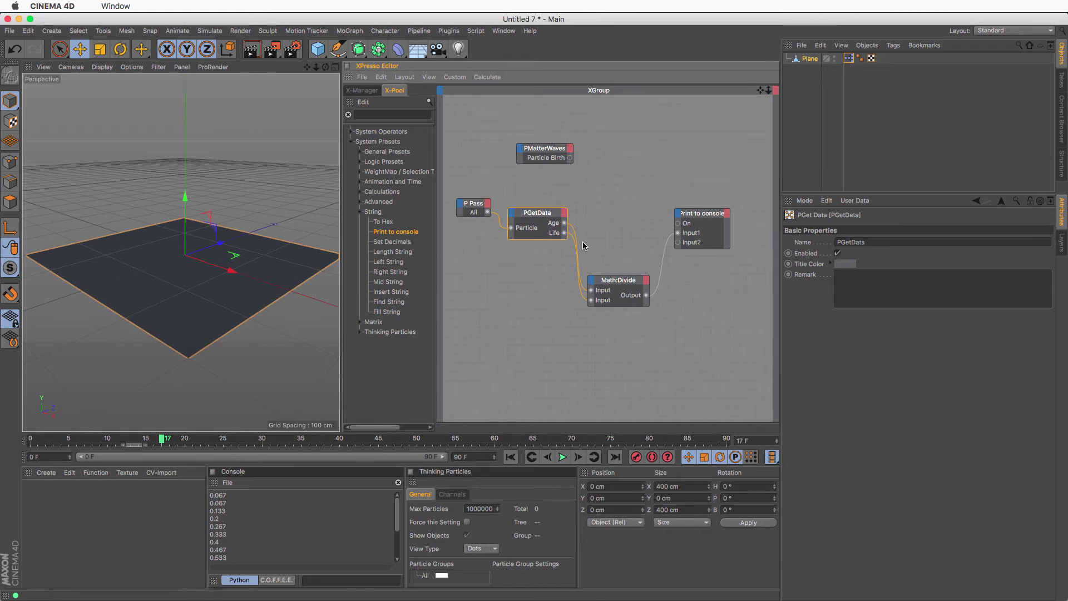
left_click(473, 204, "shift")
left_click_drag(548, 215, 521, 199)
left_click_drag(620, 282, 605, 250)
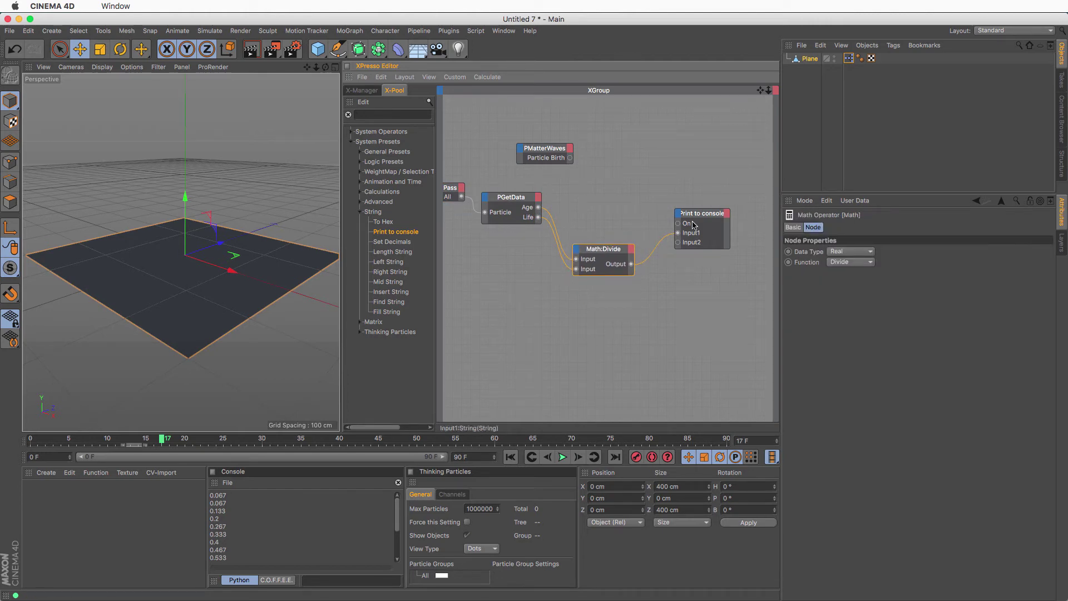
Set the PMatterWaves node's Life to 30 F and Life Variation to 50 %
left_click(547, 148)
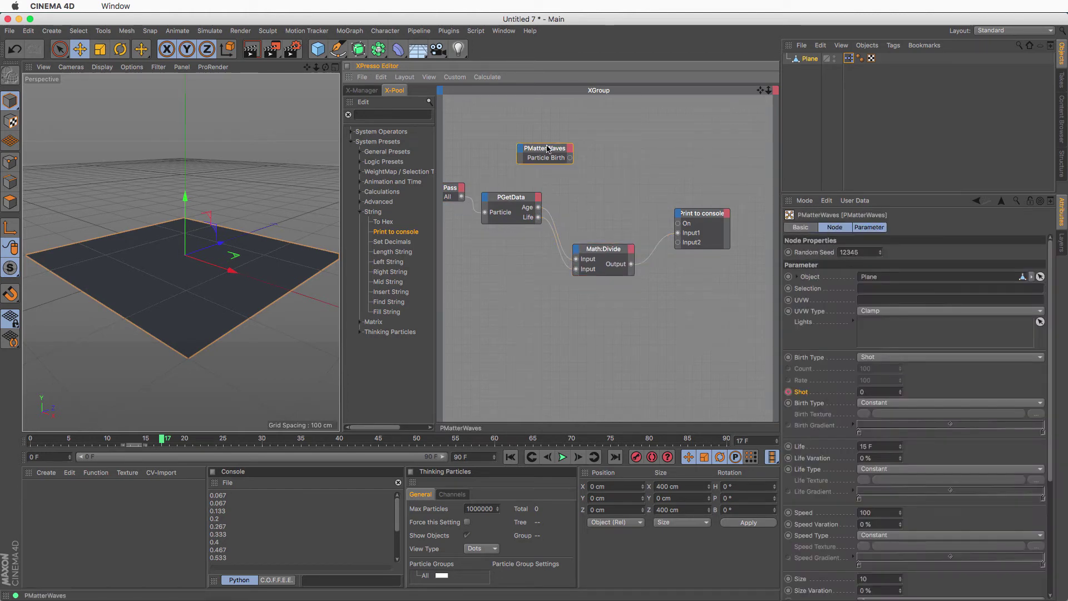
left_click(879, 447)
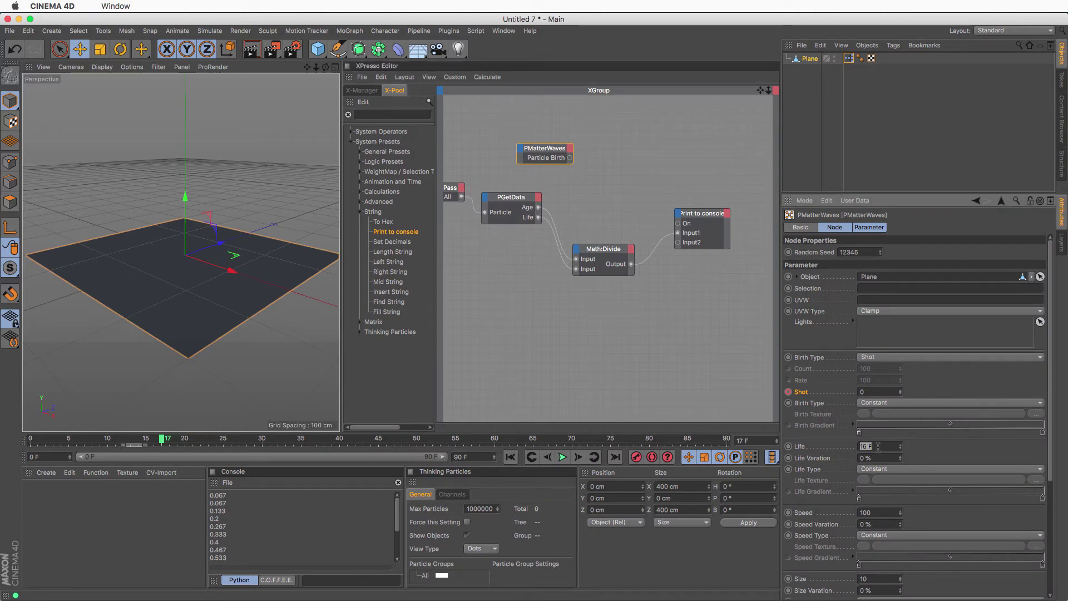
type("30")
key("Return")
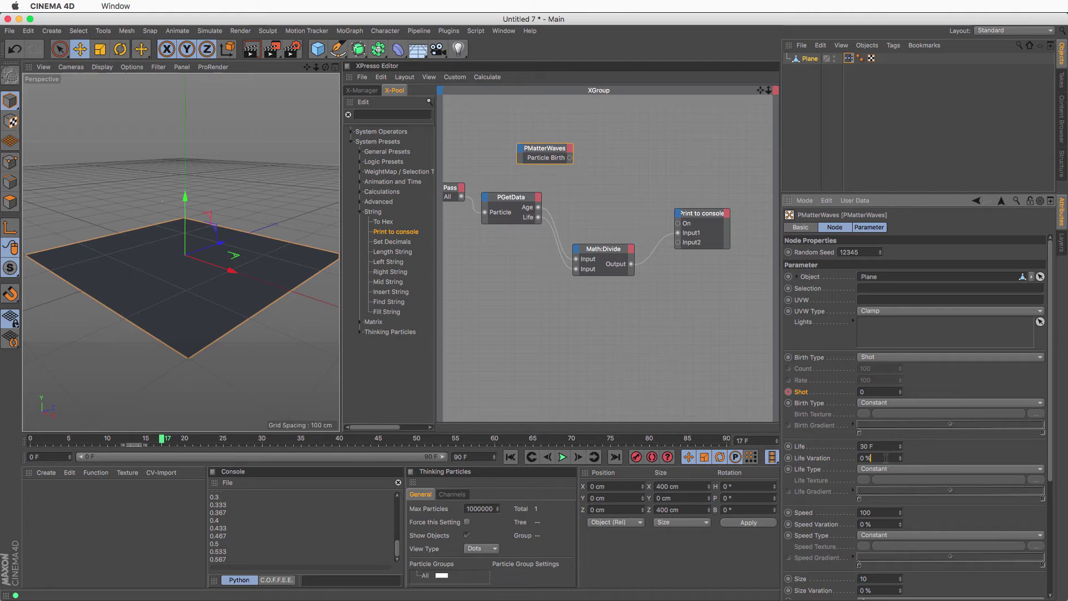
left_click(886, 458)
type("50")
Clear the console, play the animation from frame 0 to examine the printed ratios, and return to frame 0
left_click(398, 482)
left_click(510, 457)
left_click(562, 458)
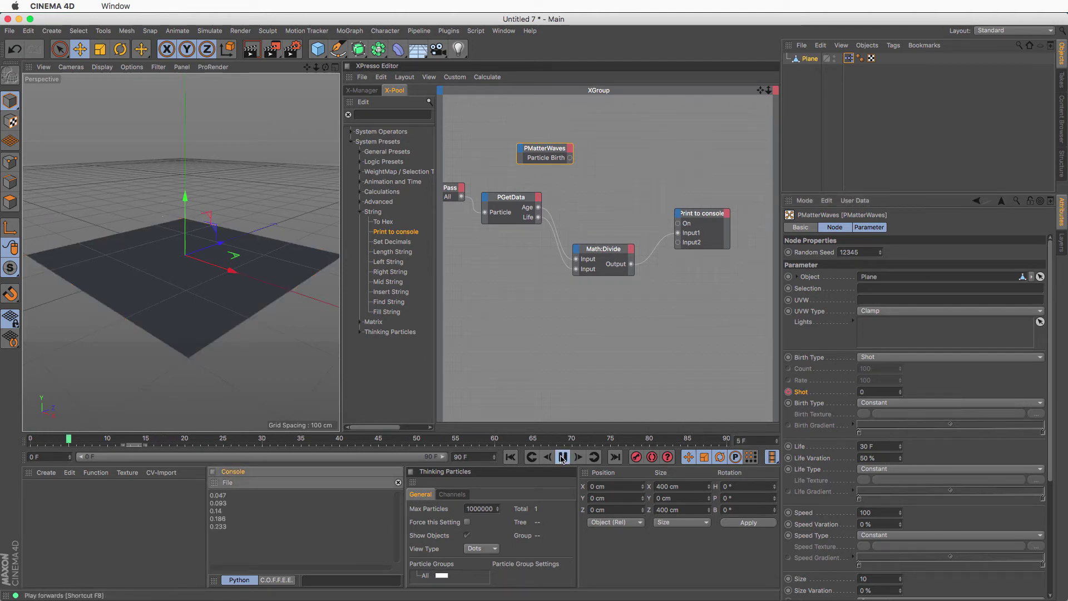
left_click(562, 457)
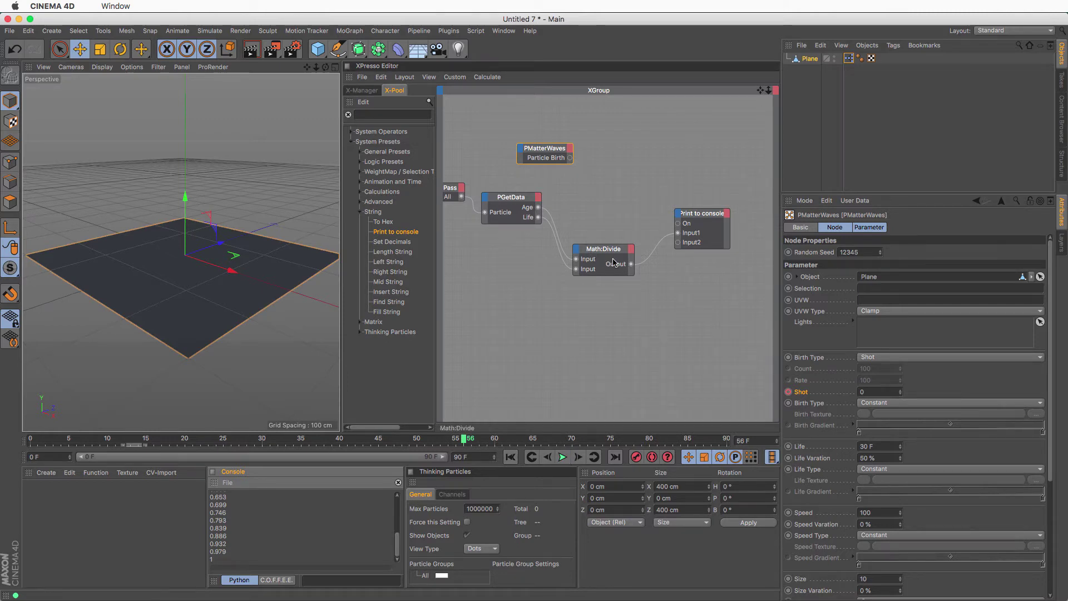
left_click(509, 457)
Add a Range Mapper node to the lower right of Math:Divide and connect Math:Divide's Output to its Input
right_click(609, 296)
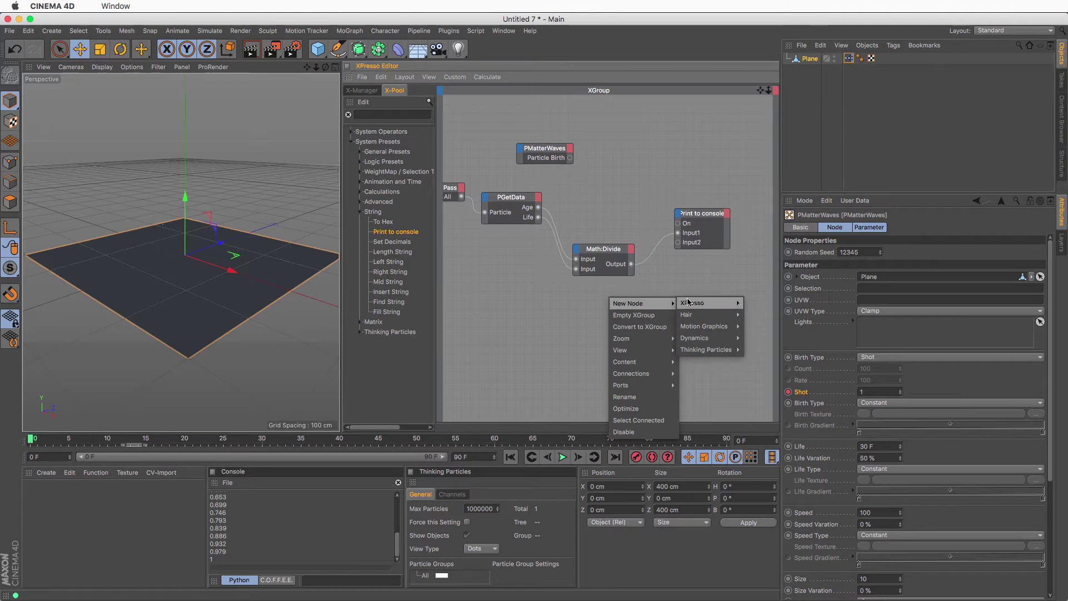
mouse_move(696, 302)
mouse_move(759, 337)
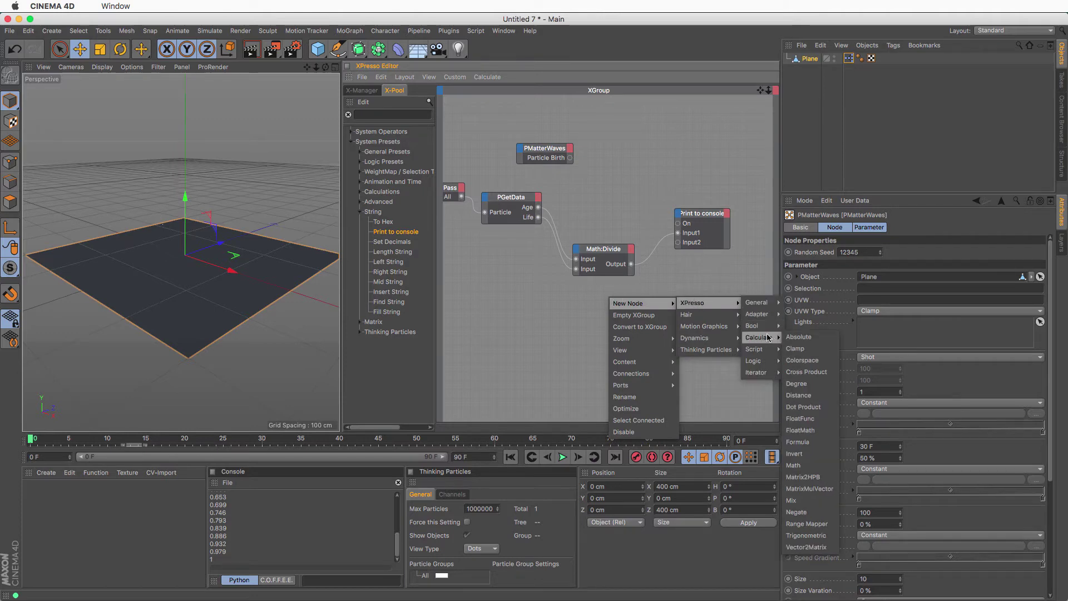
left_click(816, 524)
left_click_drag(608, 291, 686, 290)
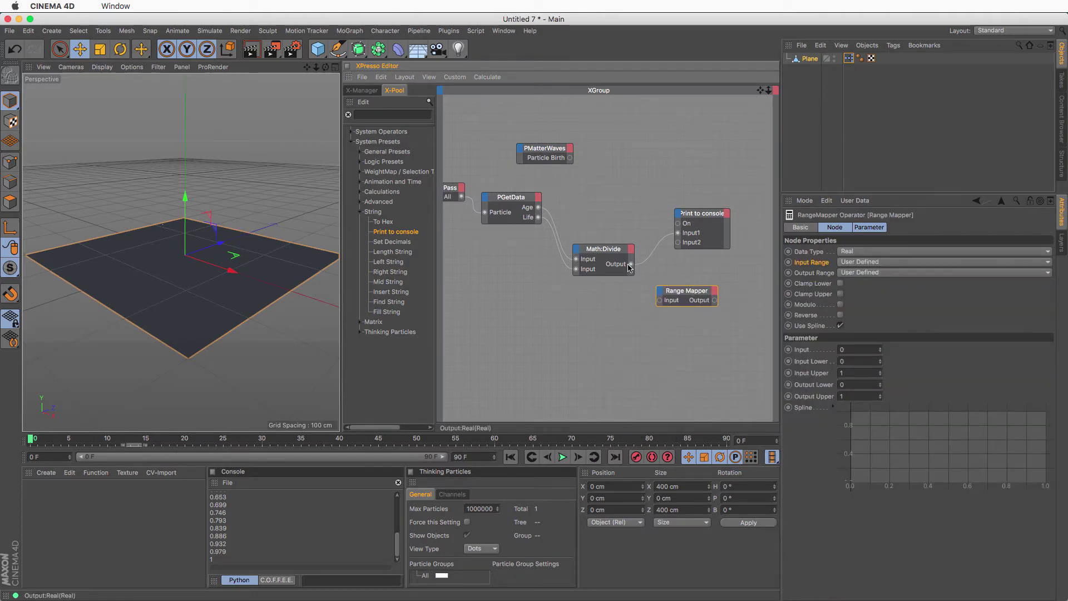
left_click_drag(631, 264, 666, 303)
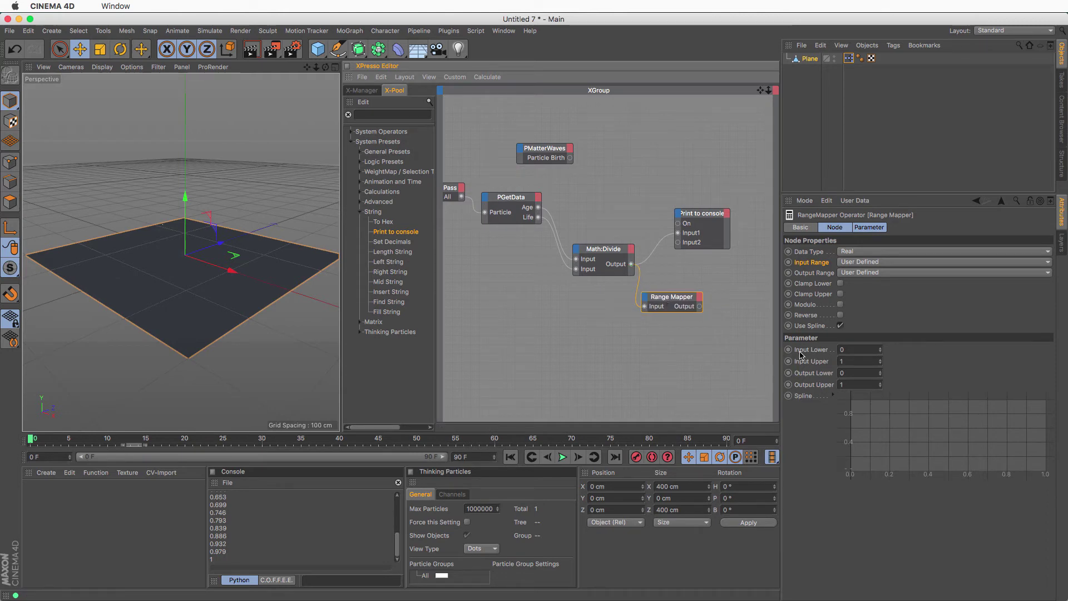
Set Range Mapper's Output Lower to 5 and Output Upper to 12.5, and connect its Output to Input1 of Print to console
left_click(854, 373)
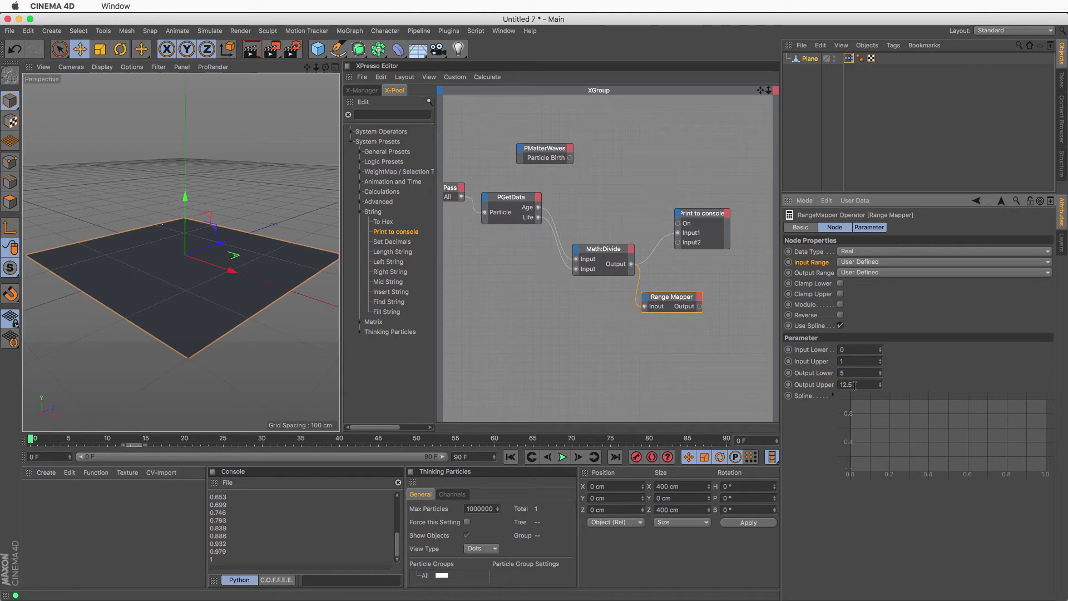
left_click_drag(701, 218, 717, 198)
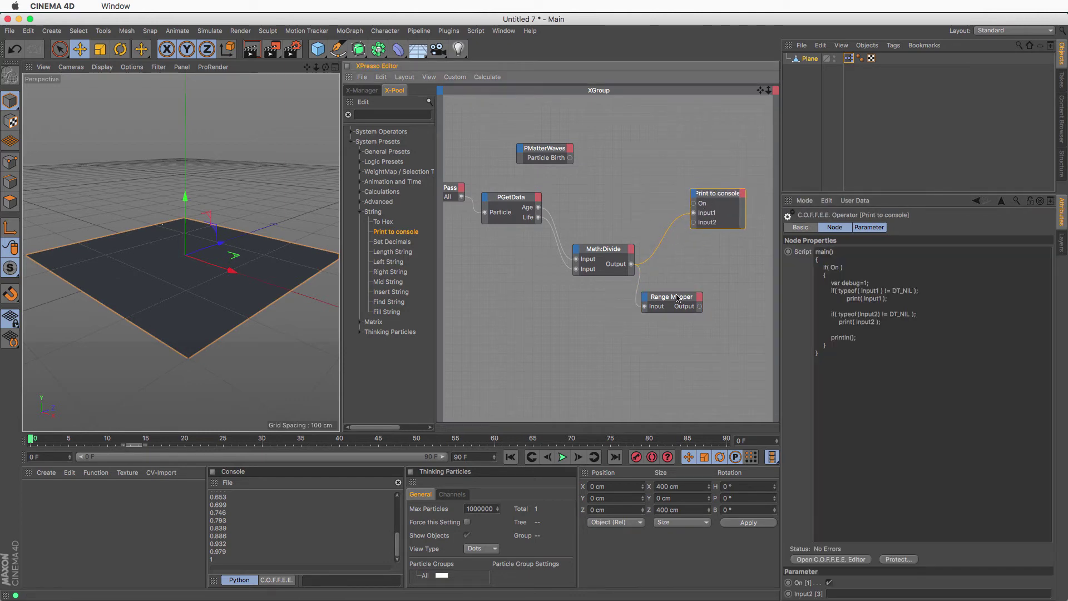
left_click_drag(699, 307, 692, 213)
Clear the console, play the animation to frame 52, and examine the remapped values printed in the console
left_click(398, 482)
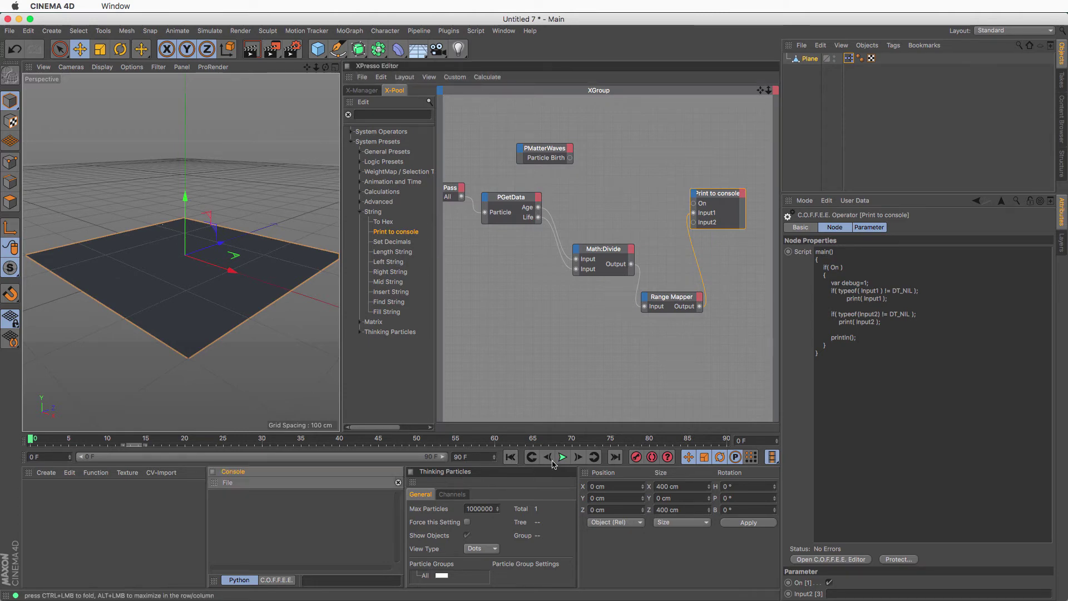
left_click(561, 457)
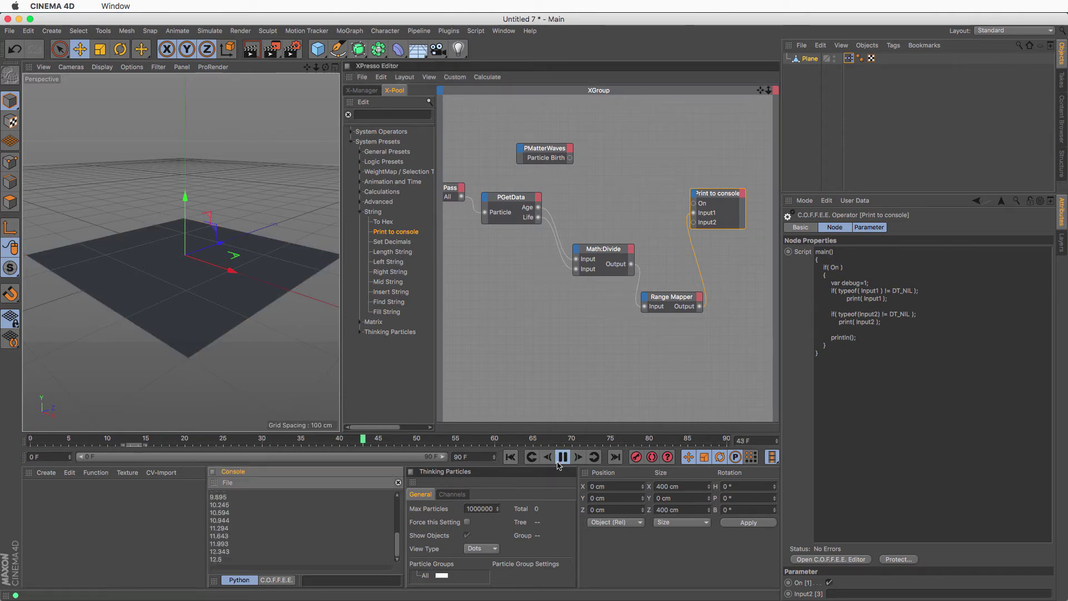
key("F8")
scroll(397, 528, "up", 5)
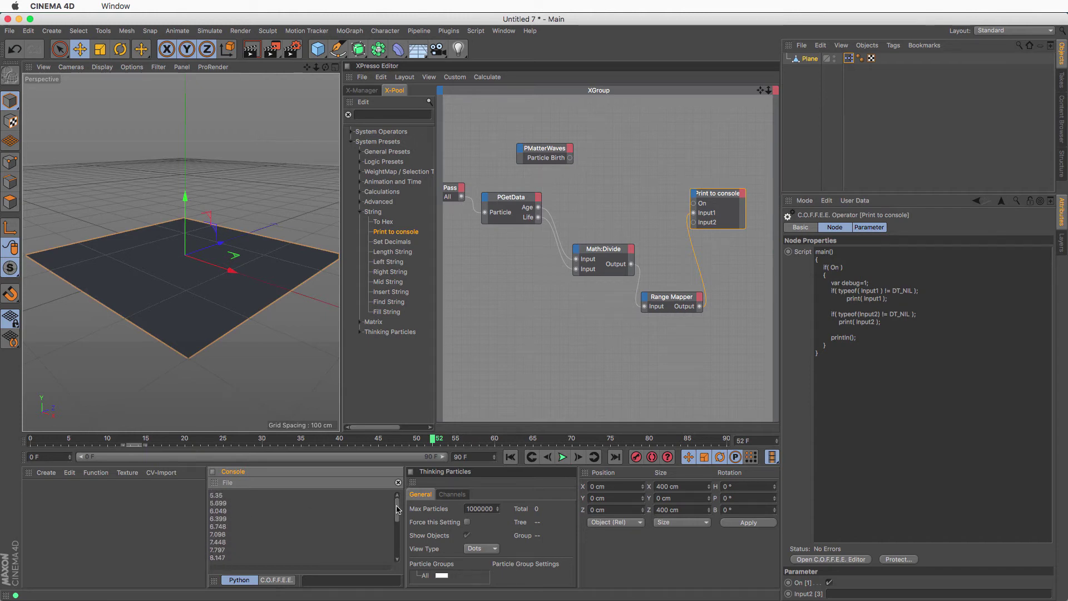
scroll(398, 515, "down", 5)
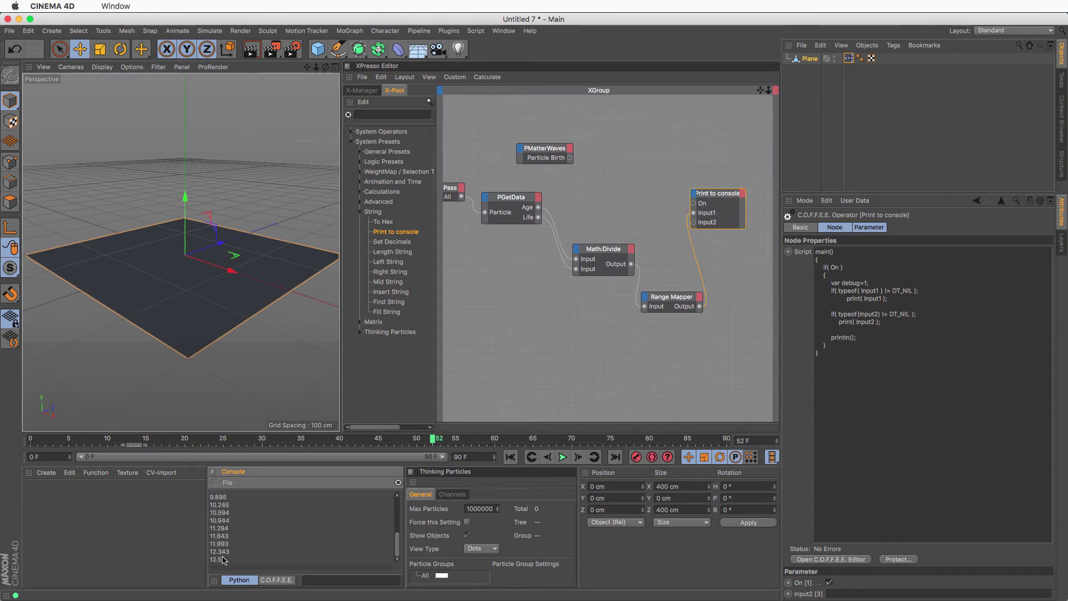
scroll(398, 544, "up", 5)
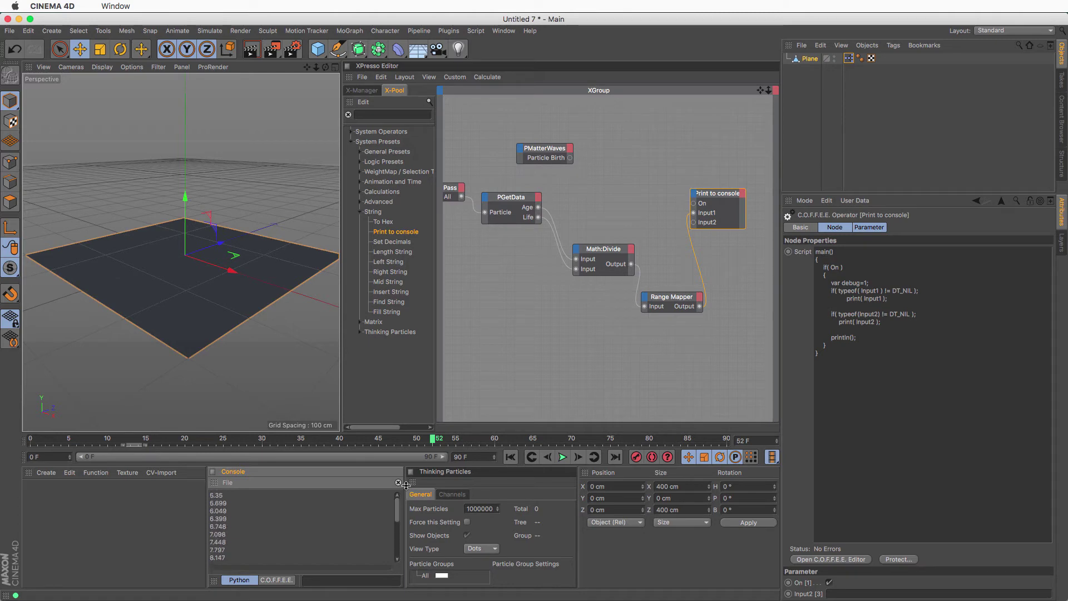
Disconnect Print to console from Range Mapper and move it up and right, out of the way
left_click(674, 300)
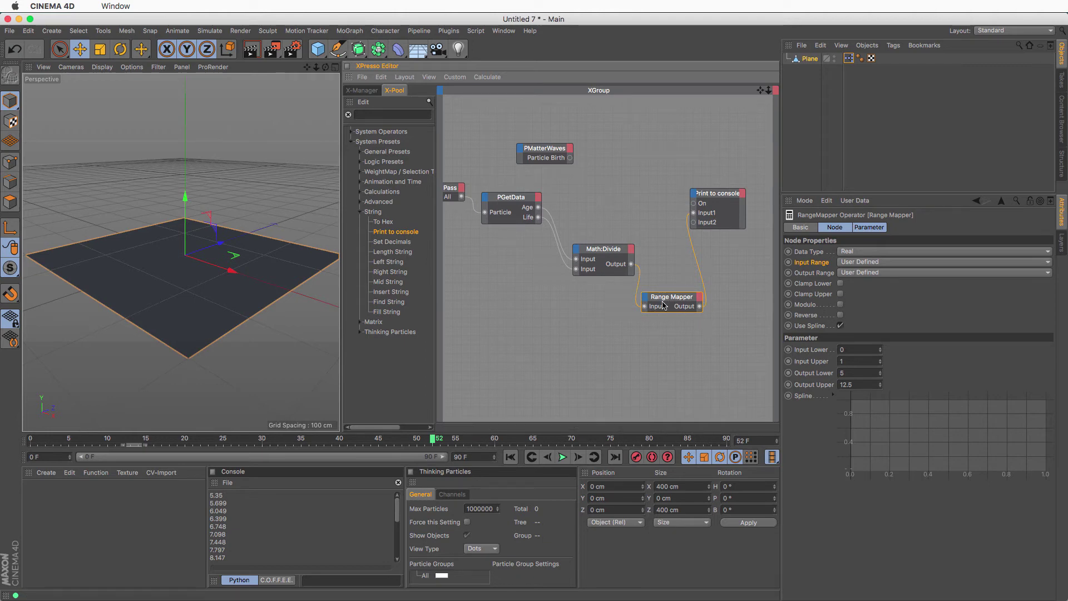
left_click_drag(708, 199, 742, 156)
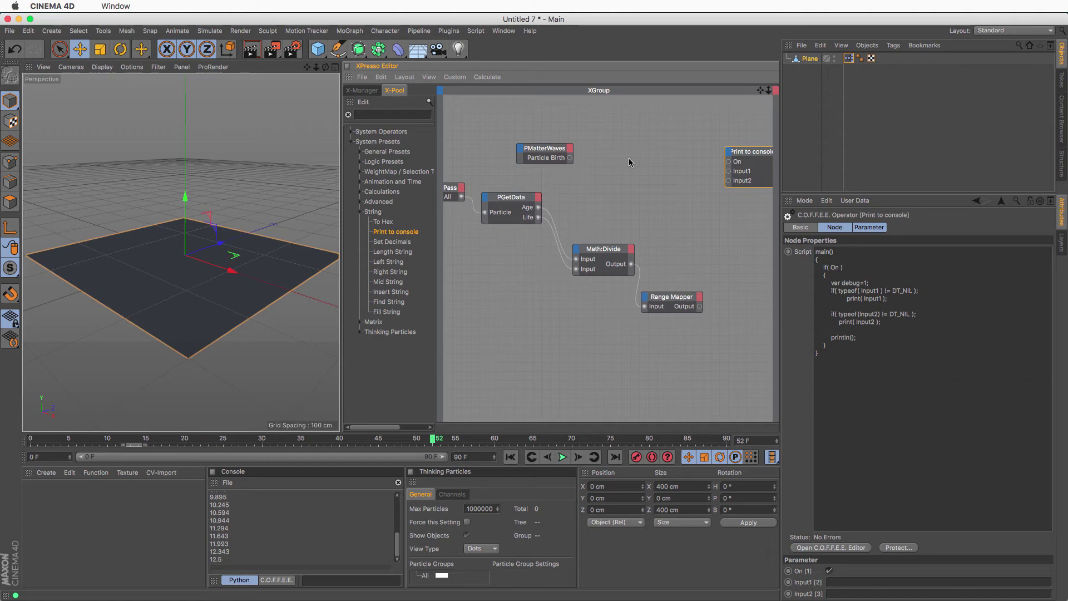
left_click(403, 115)
type("shape")
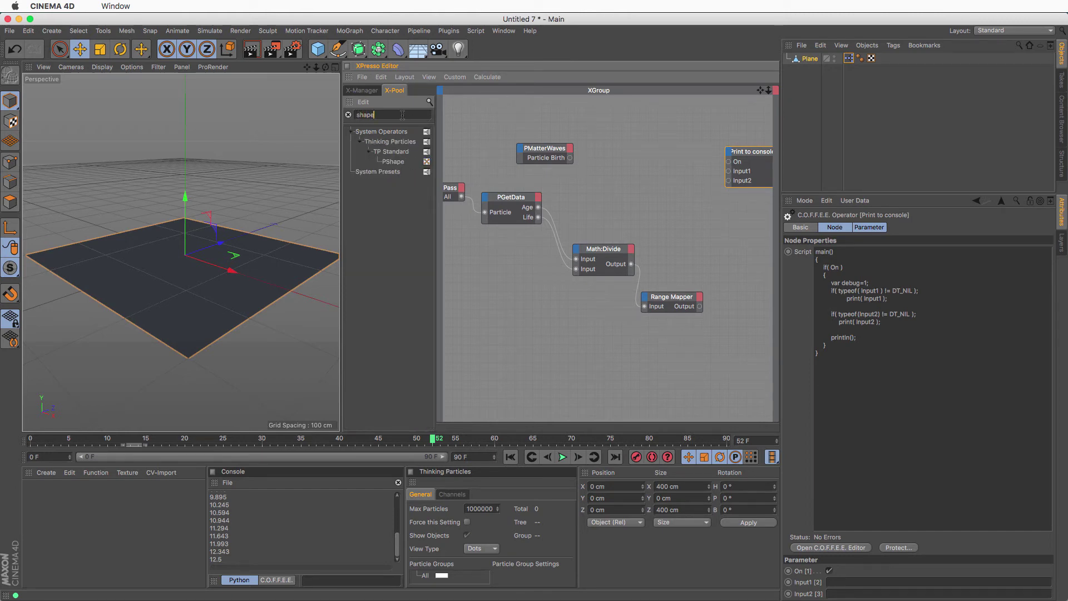
left_click(348, 114)
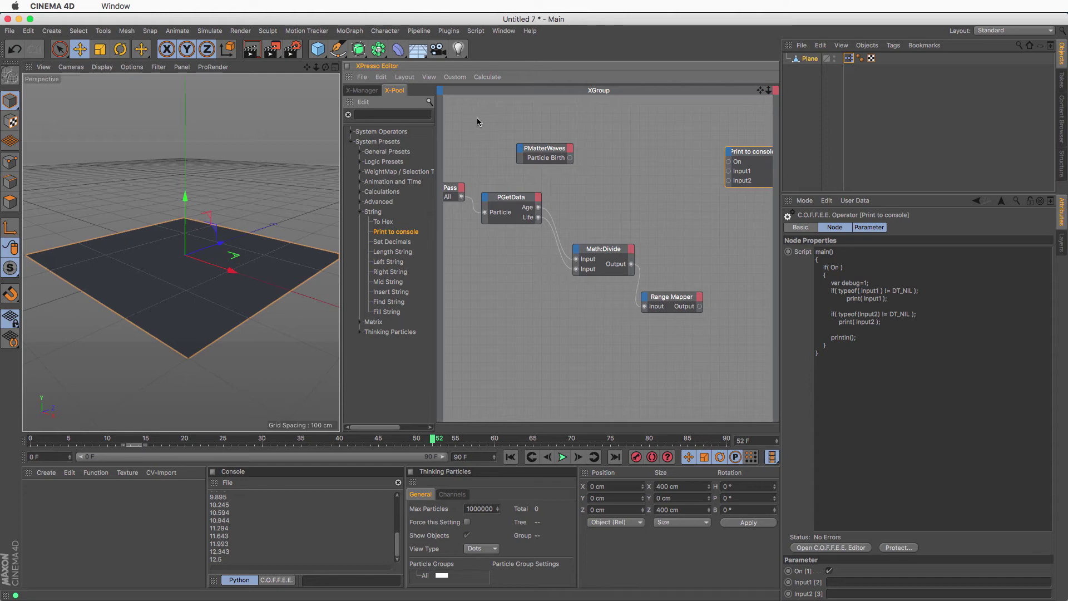
Add a MoGraph Cloner with Render Instances enabled and its Mode set to Object
left_click(350, 30)
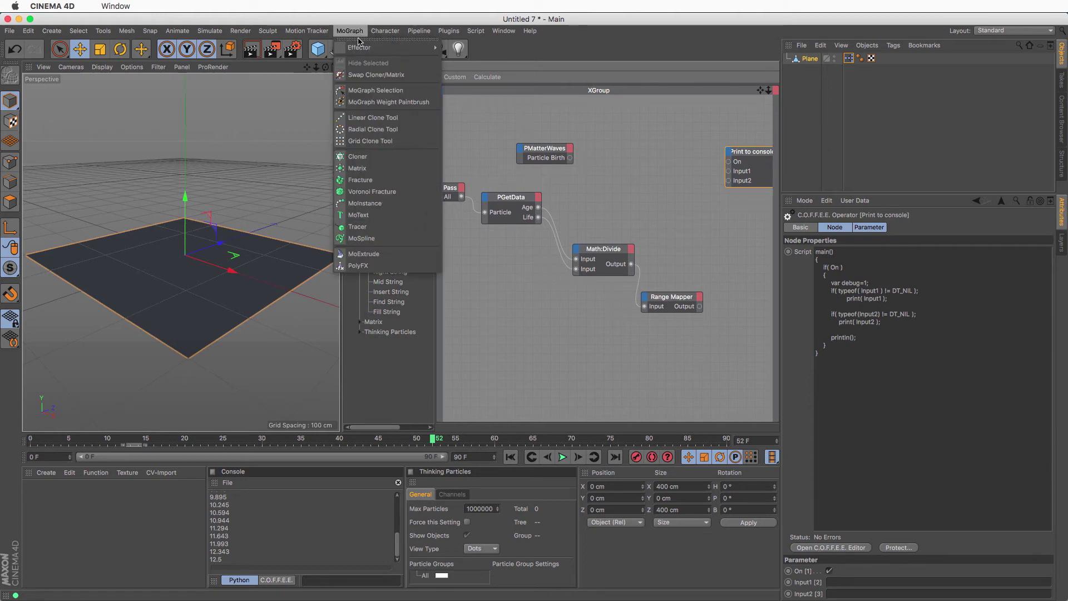
left_click(396, 162)
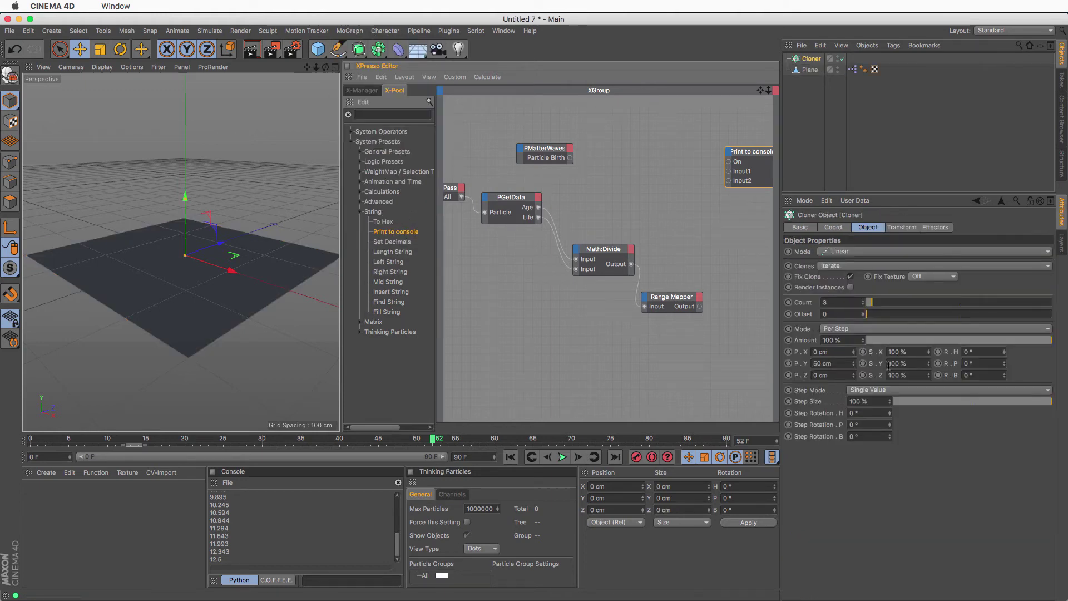
left_click(851, 287)
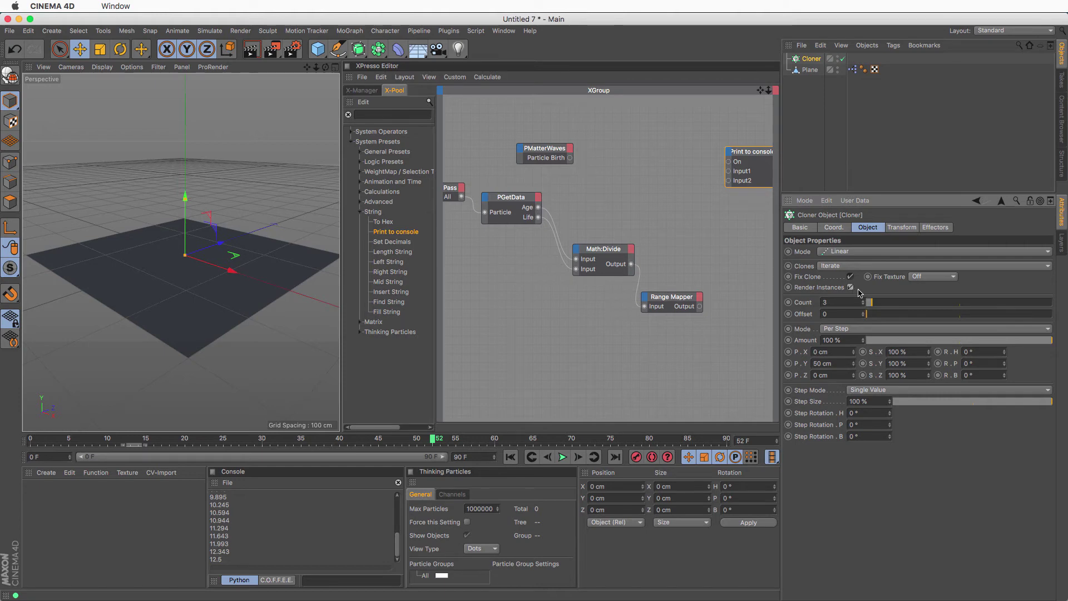
left_click(852, 255)
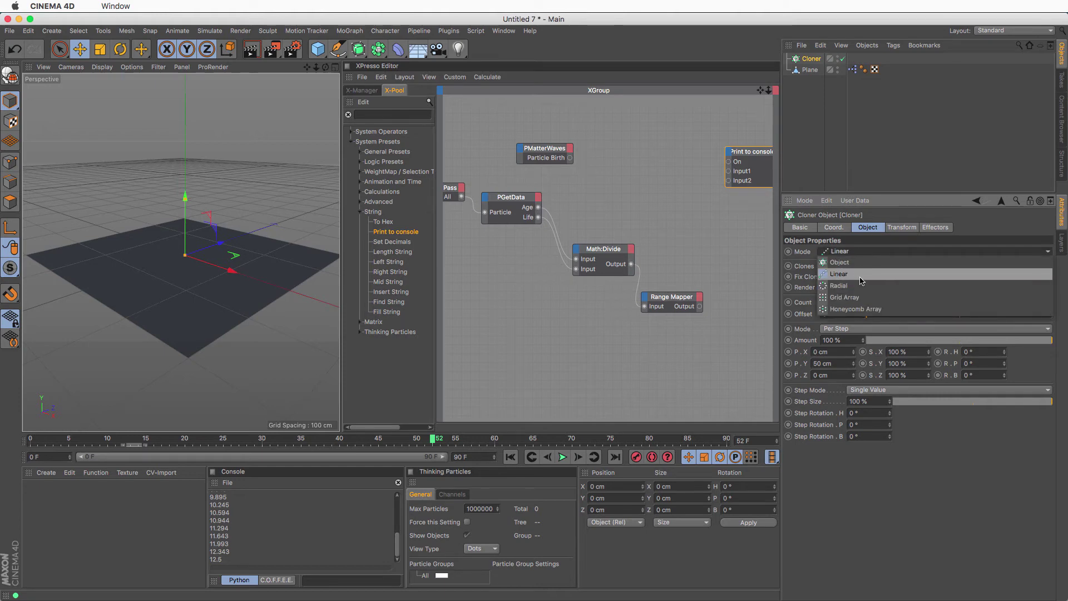
left_click(859, 263)
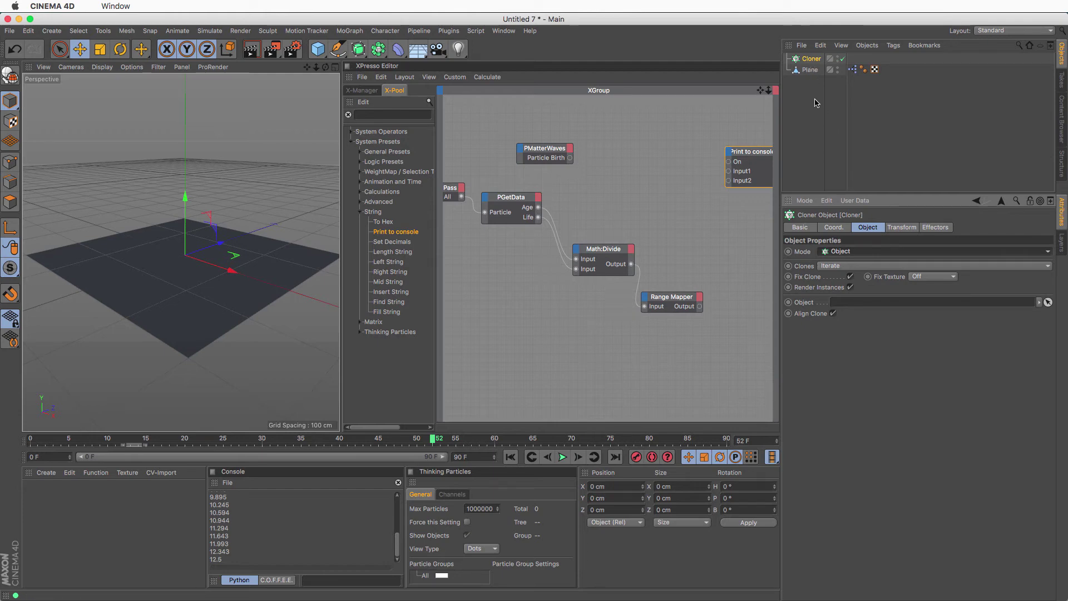
Add a Cube as a child of the Cloner and assign the All particle group as the Cloner's Object
left_click(318, 49)
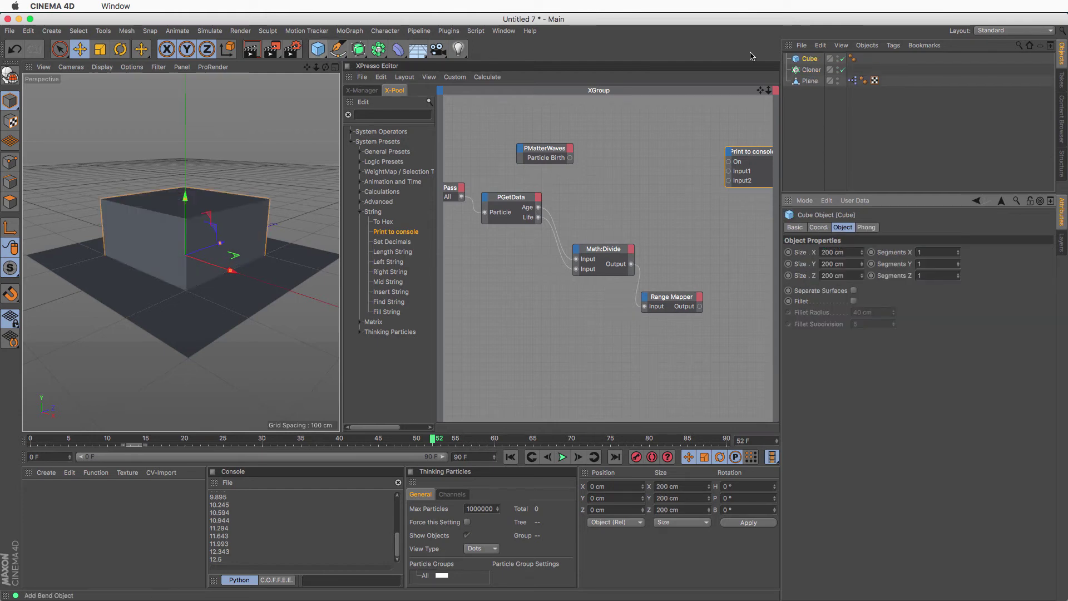
left_click_drag(809, 58, 814, 71)
left_click(805, 60)
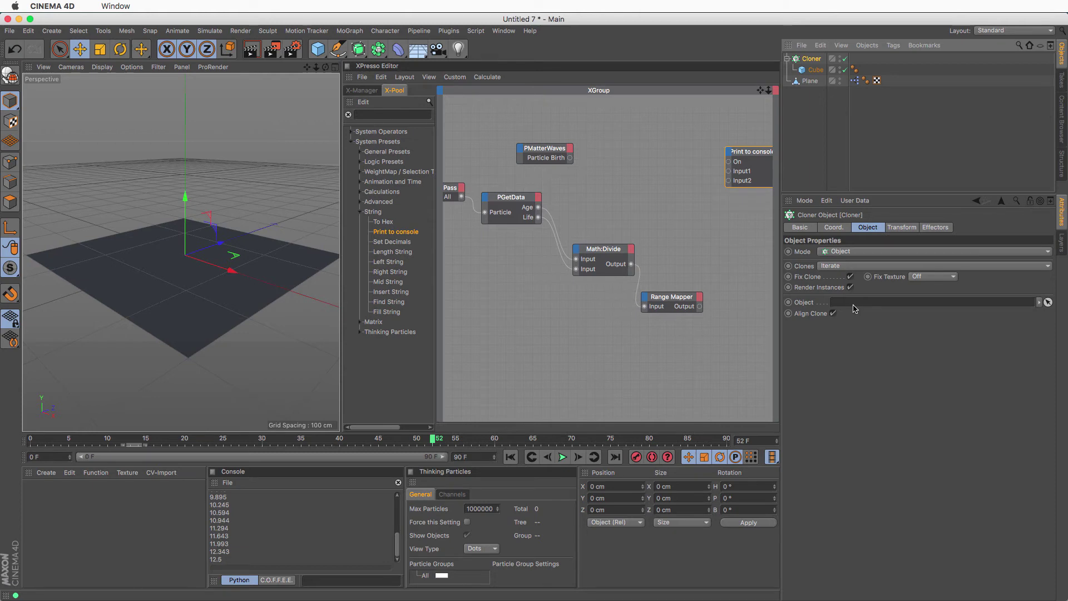
left_click_drag(425, 577, 859, 302)
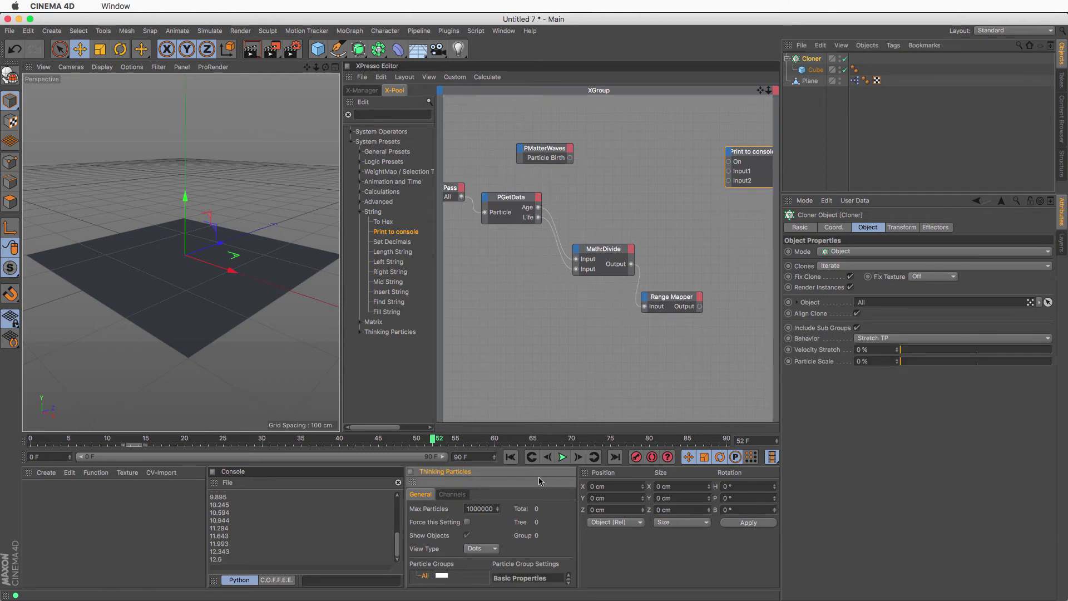
With the animation playing, set PMatterWaves' Life to 150 F and replace its animated Shot with a constant 20
left_click(562, 457)
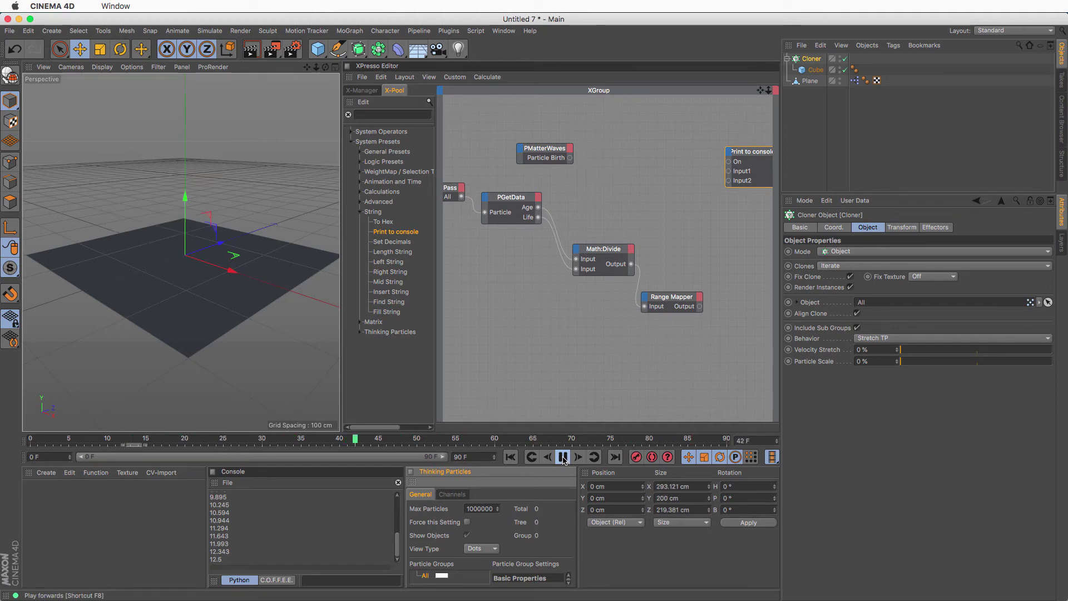
left_click(569, 160)
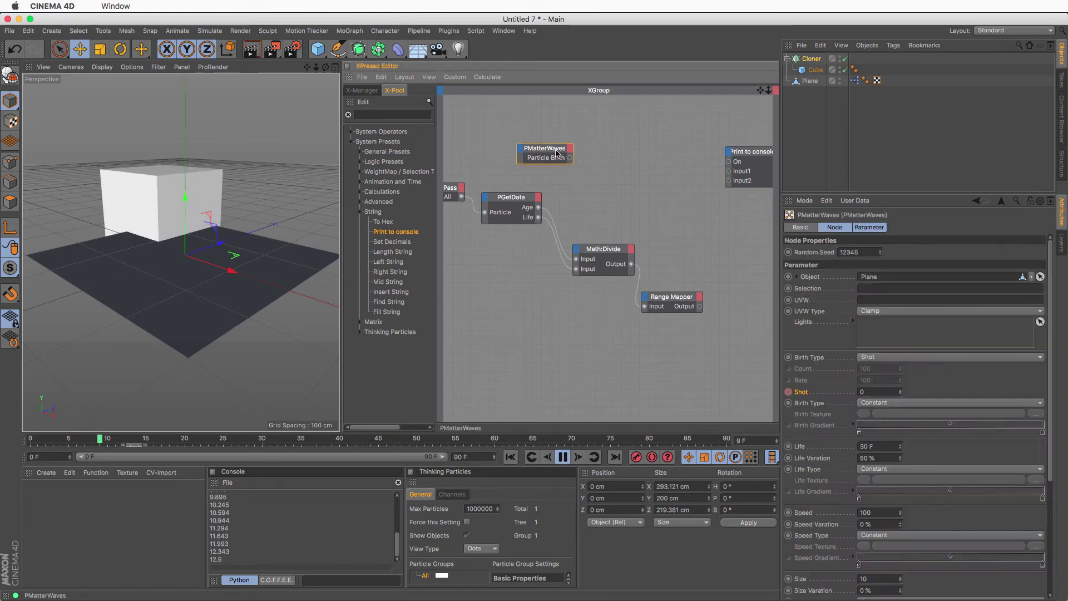
left_click(884, 446)
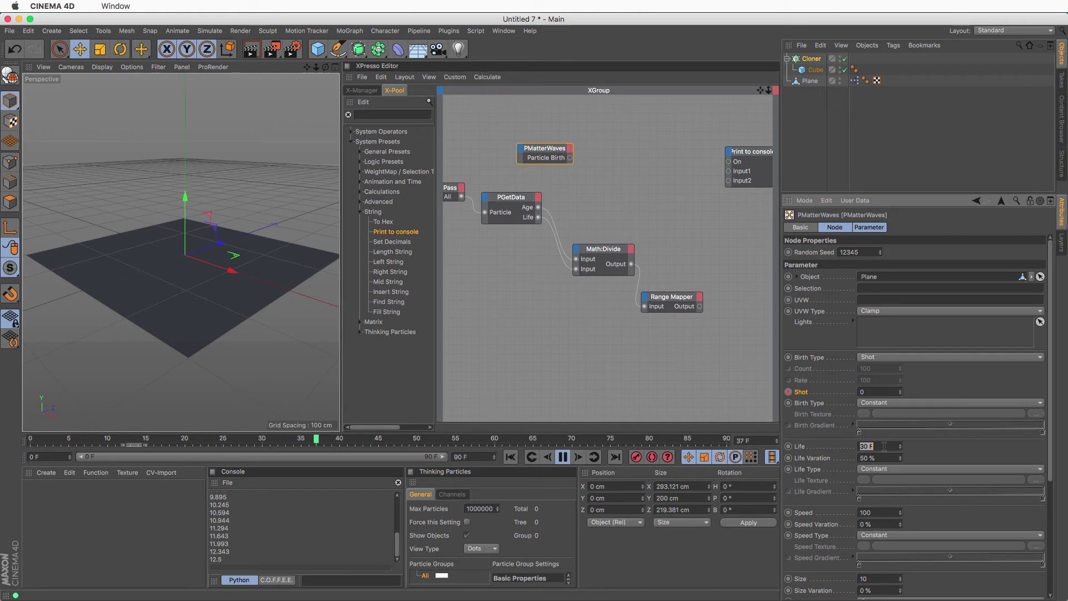
type("150")
key("Return")
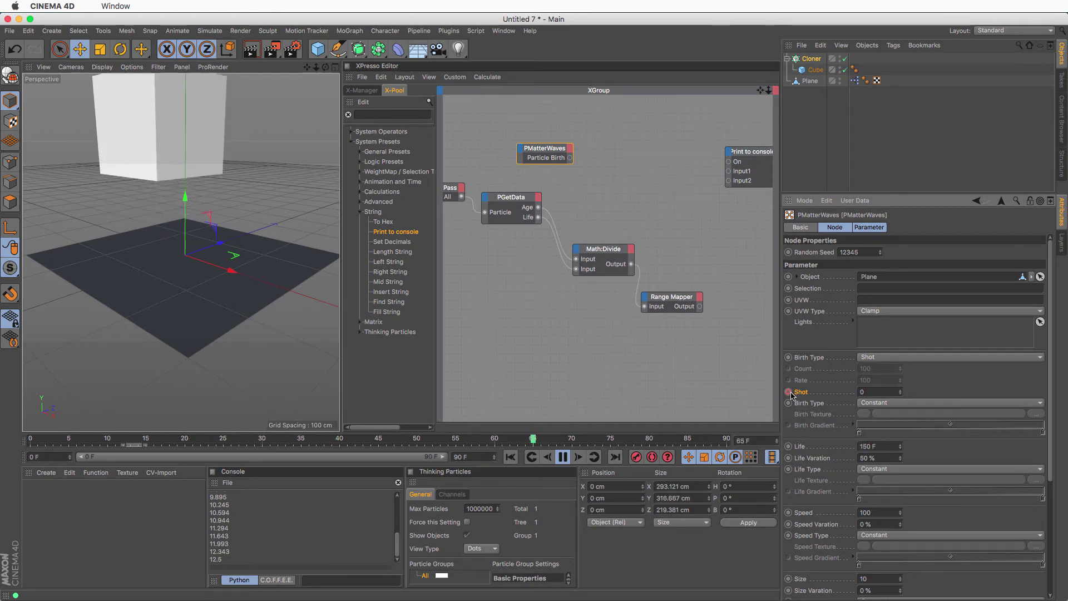
left_click(881, 392)
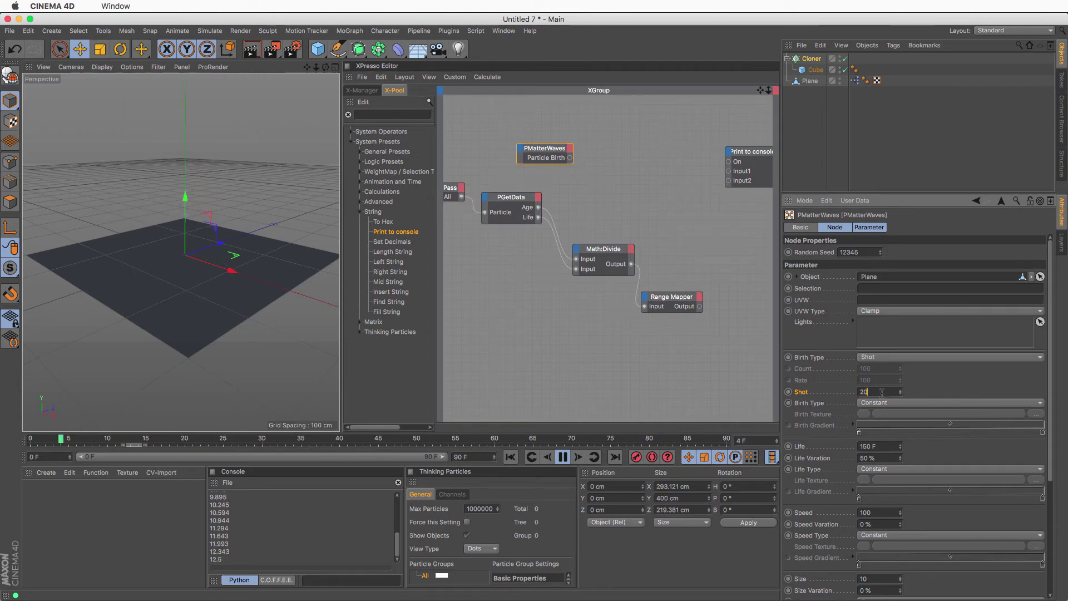
type("20")
key("Return")
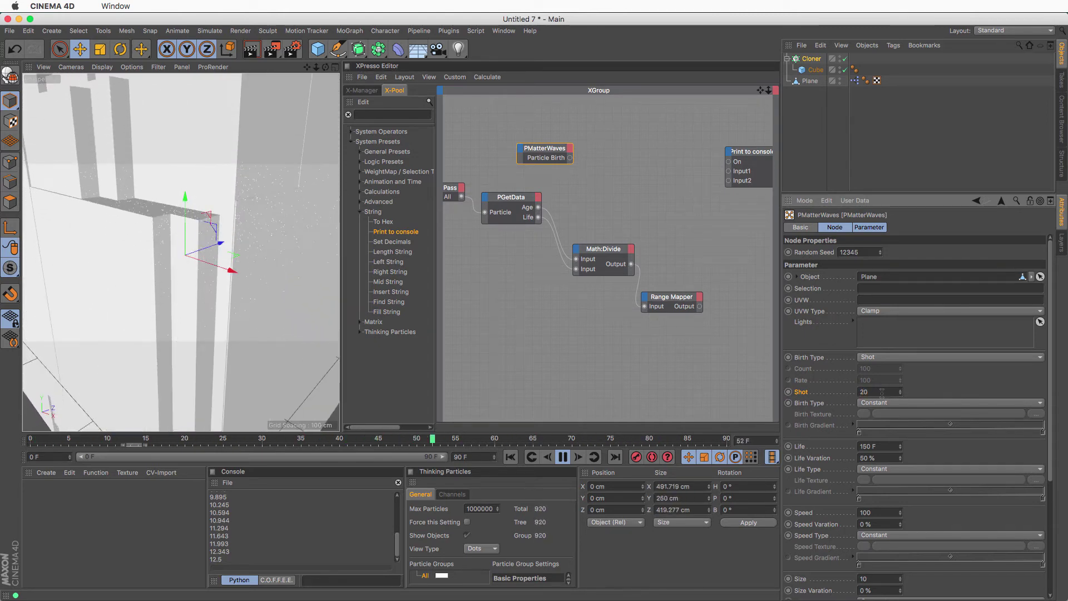
Set the Cube's X, Y and Z sizes to 20 cm each
left_click(815, 69)
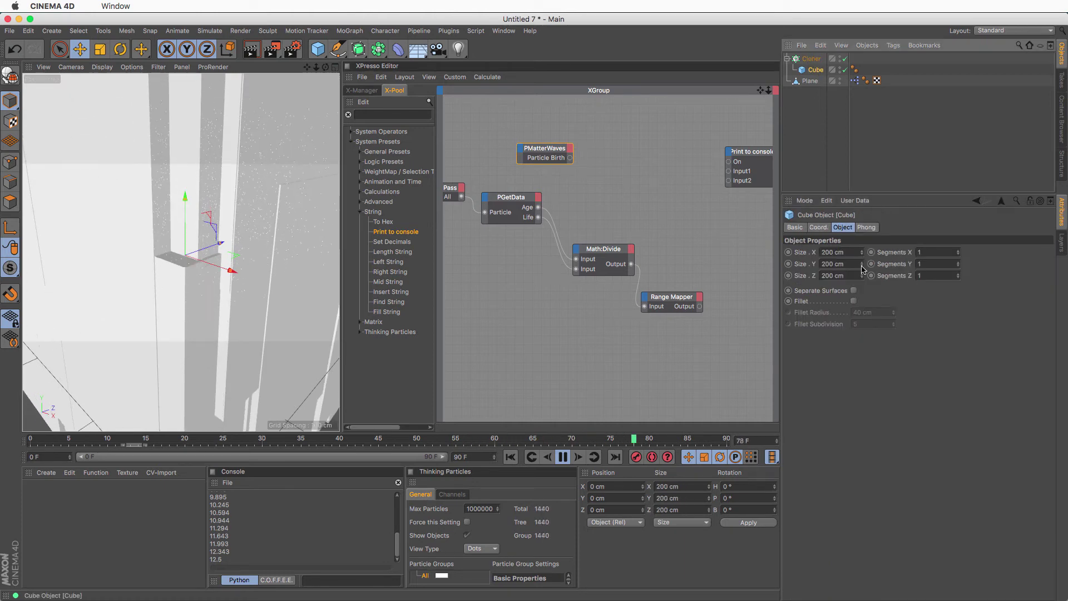
left_click(839, 252)
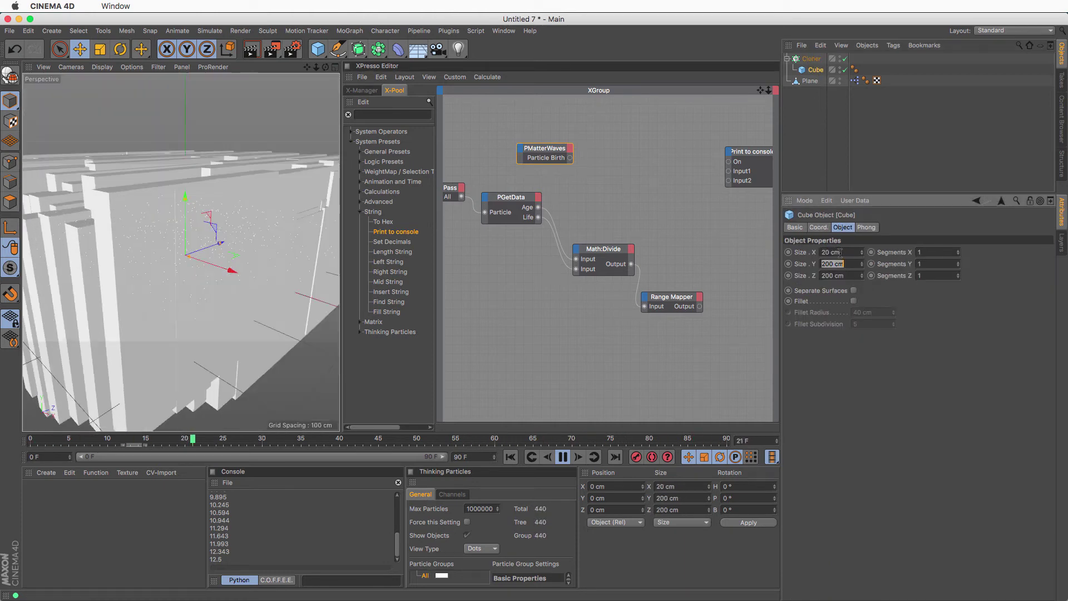
type("20")
key("Return")
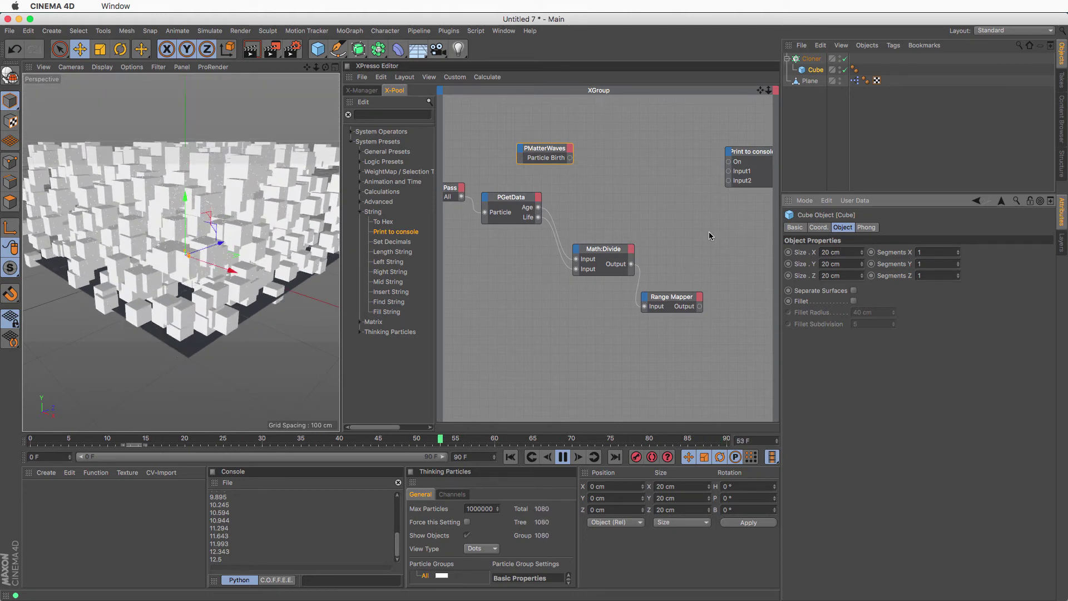
Keep the Cloner's Behavior on Stretch TP and set its Particle Scale to 100 %
left_click(807, 61)
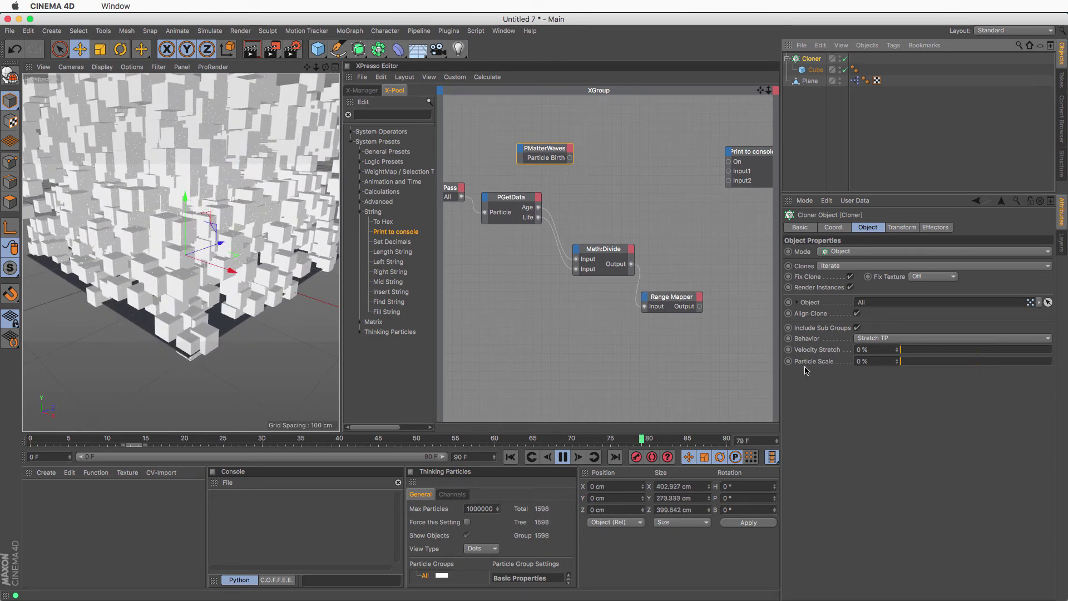
left_click(893, 339)
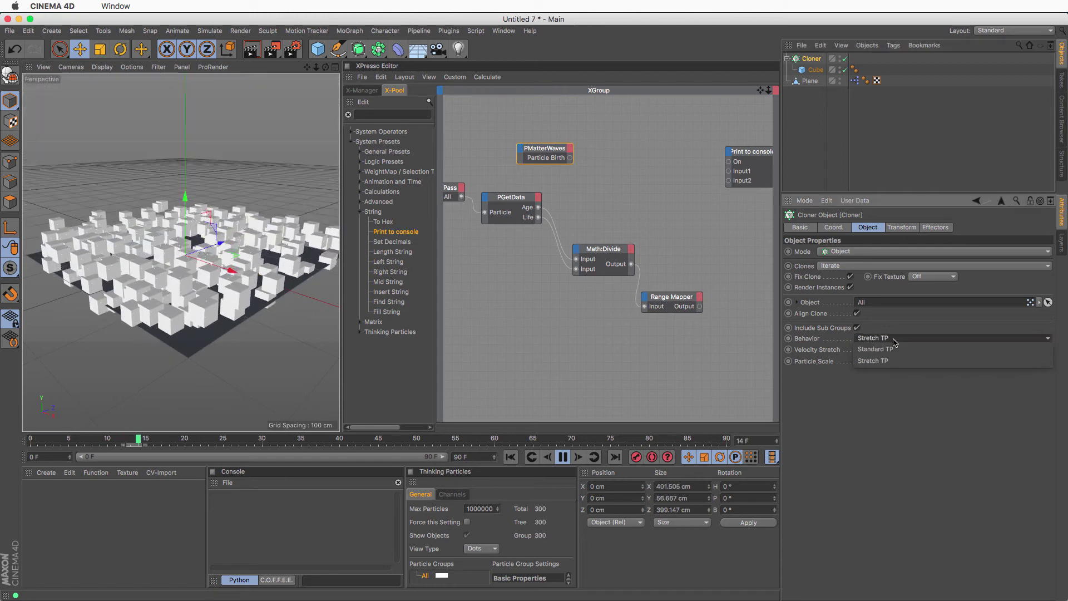
left_click(888, 384)
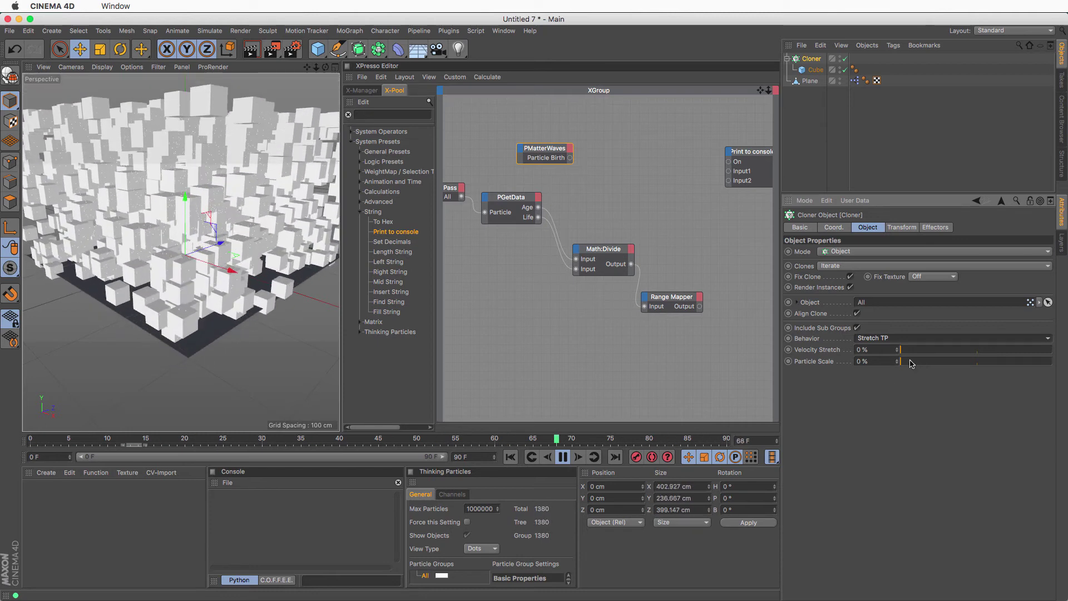
left_click_drag(927, 362, 1052, 364)
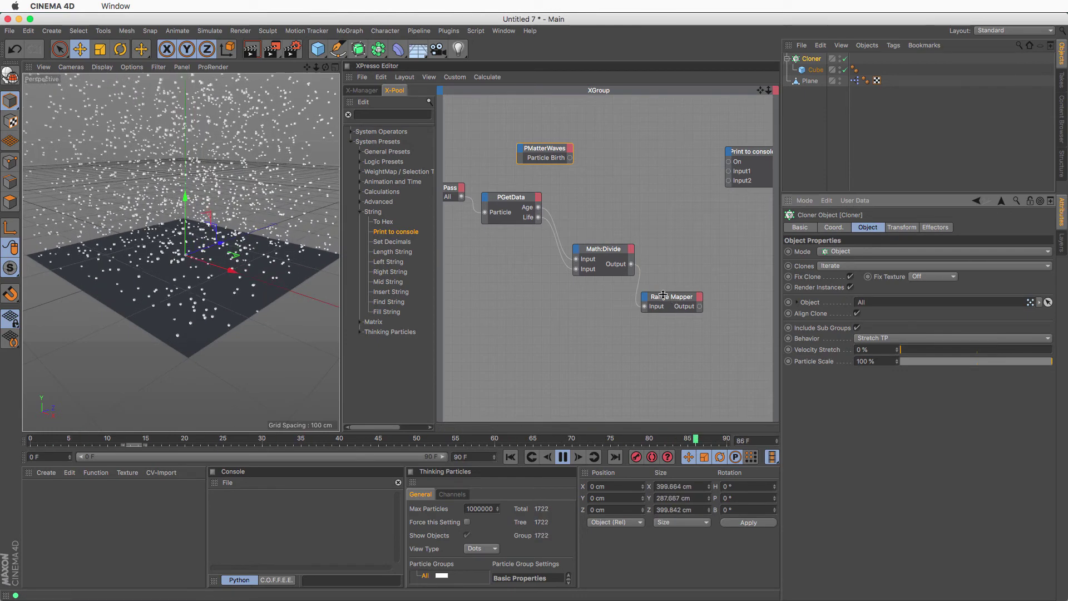
Tidy the P Pass, PGetData, Math:Divide and Range Mapper nodes into a compact chain, and stop playback with a return to frame 0
left_click_drag(672, 301, 670, 284)
left_click_drag(509, 198, 504, 191)
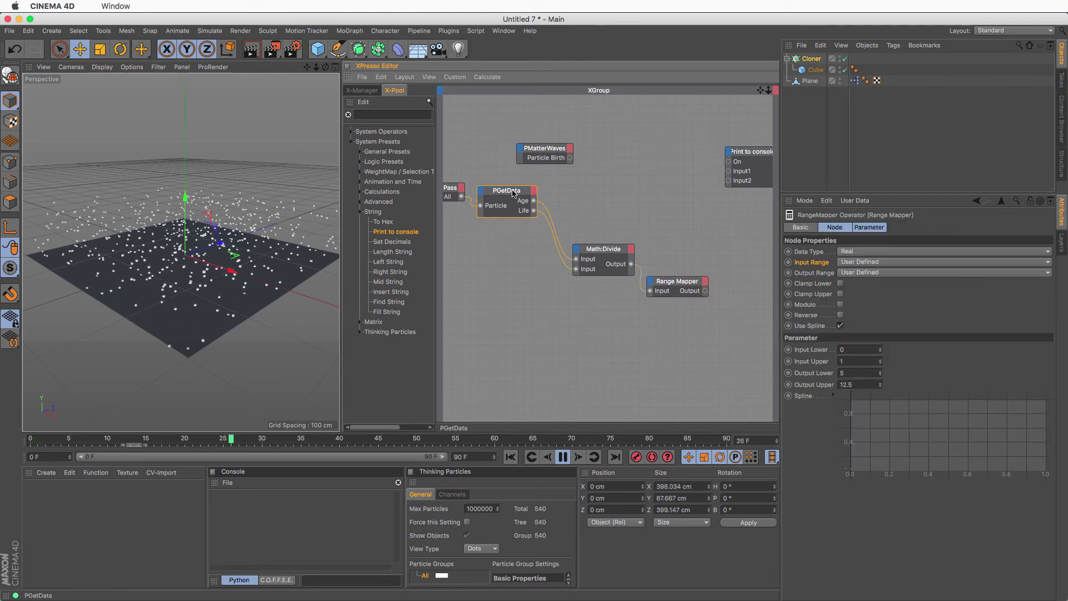
left_click_drag(607, 265, 594, 287)
left_click_drag(509, 192, 511, 242)
left_click_drag(451, 190, 469, 196)
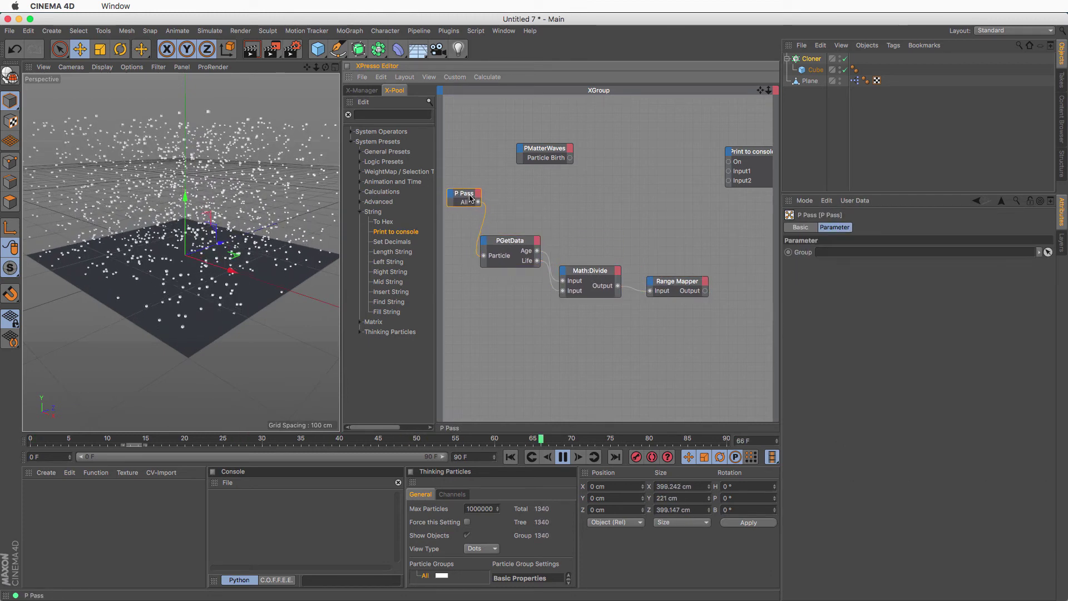
left_click_drag(668, 282, 656, 287)
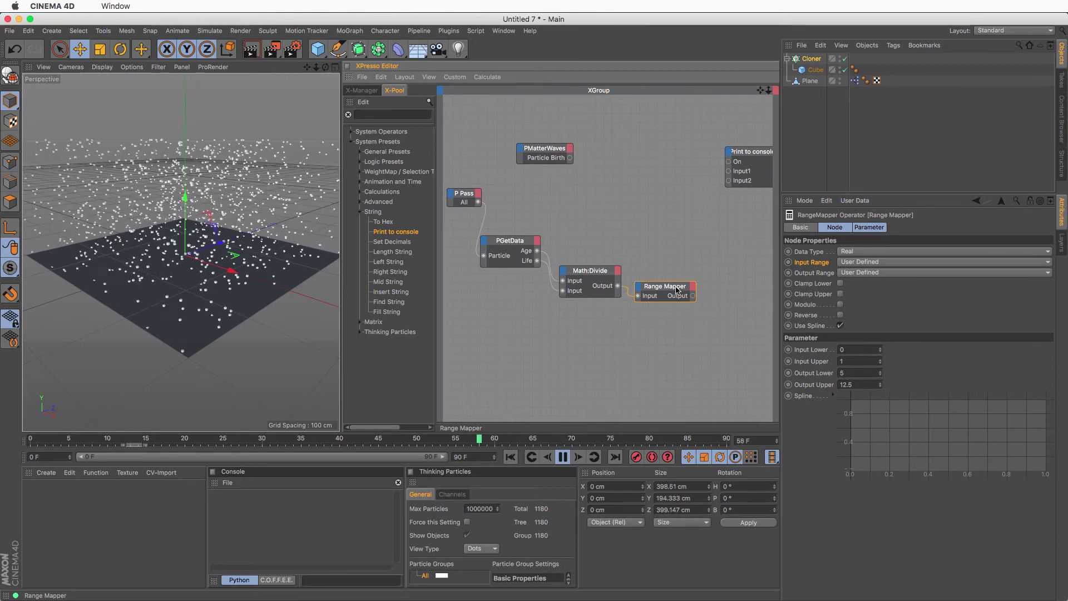
left_click(563, 456)
left_click(510, 457)
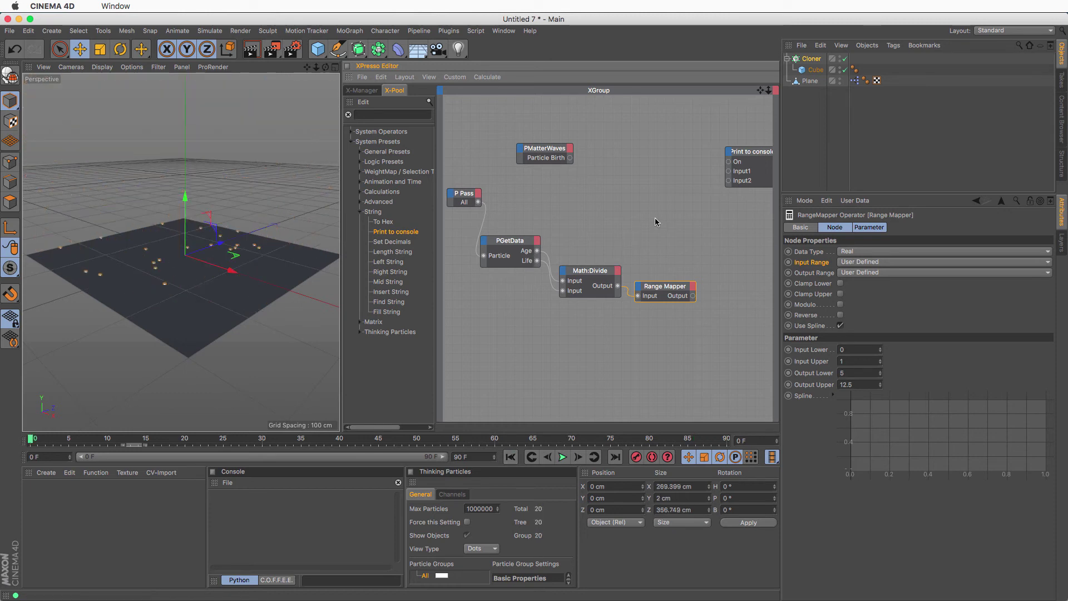
Add a PSetData node to the right of the node chain and connect P Pass's All output to its Particle input
left_click(403, 114)
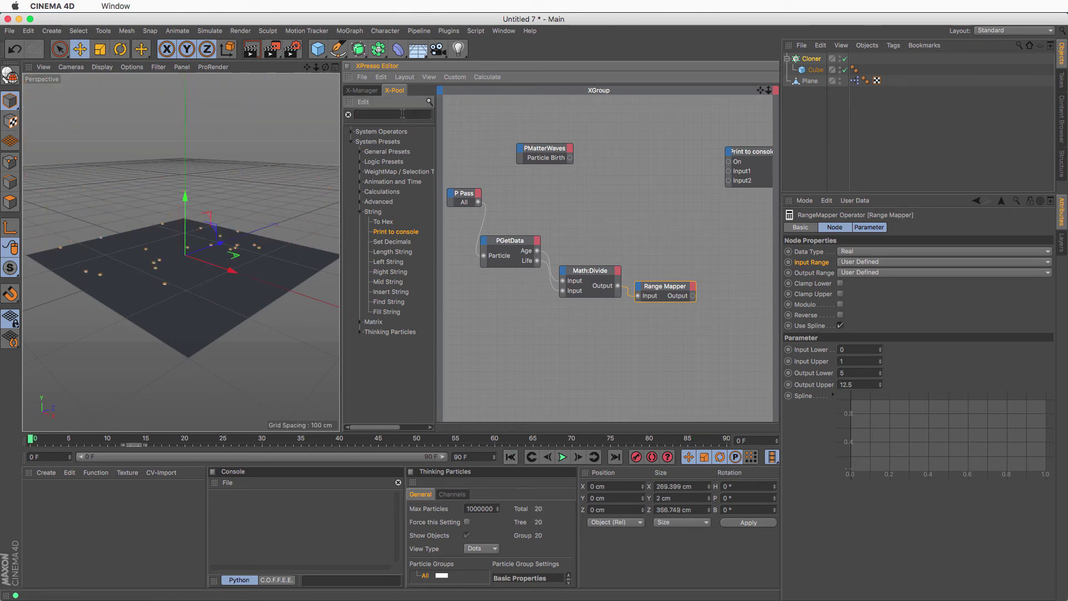
type("set")
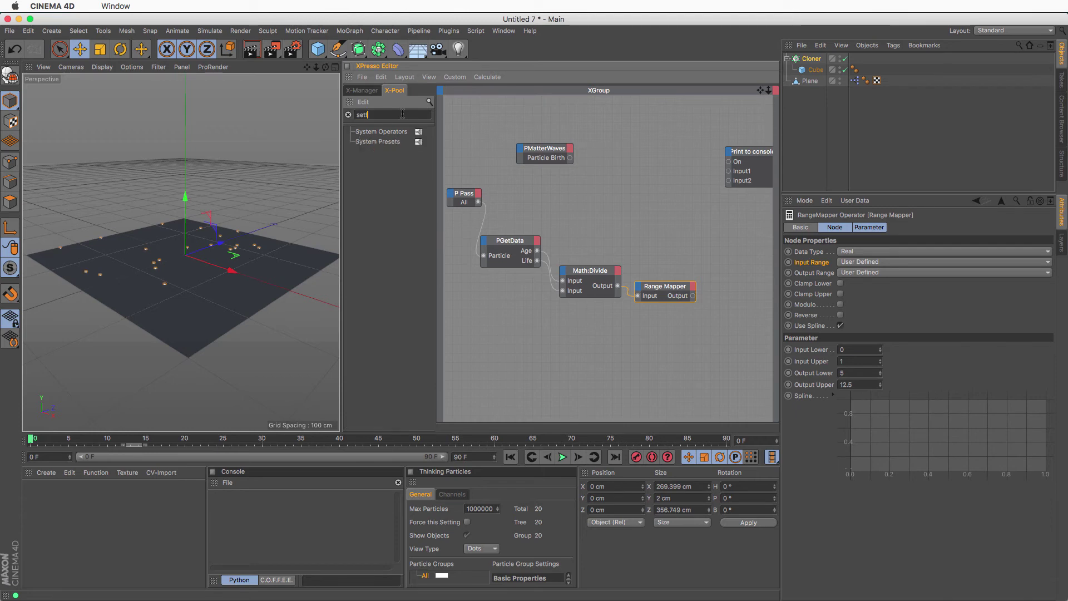
type("dat")
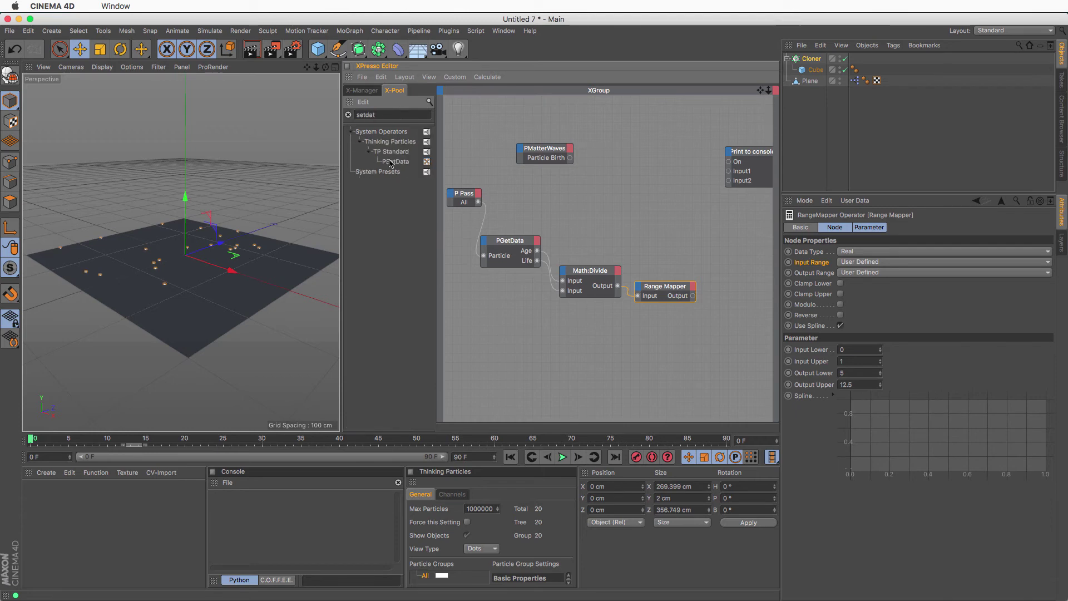
left_click_drag(391, 162, 478, 201)
left_click_drag(678, 213, 725, 219)
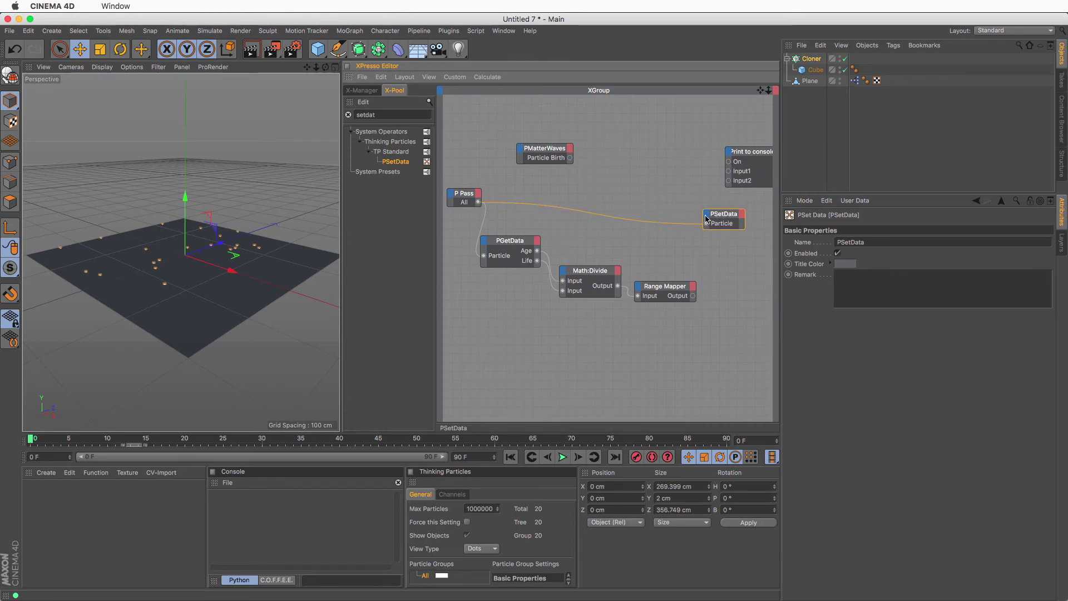
Add a Scale input to PSetData and connect Range Mapper's Output to it
left_click(536, 243)
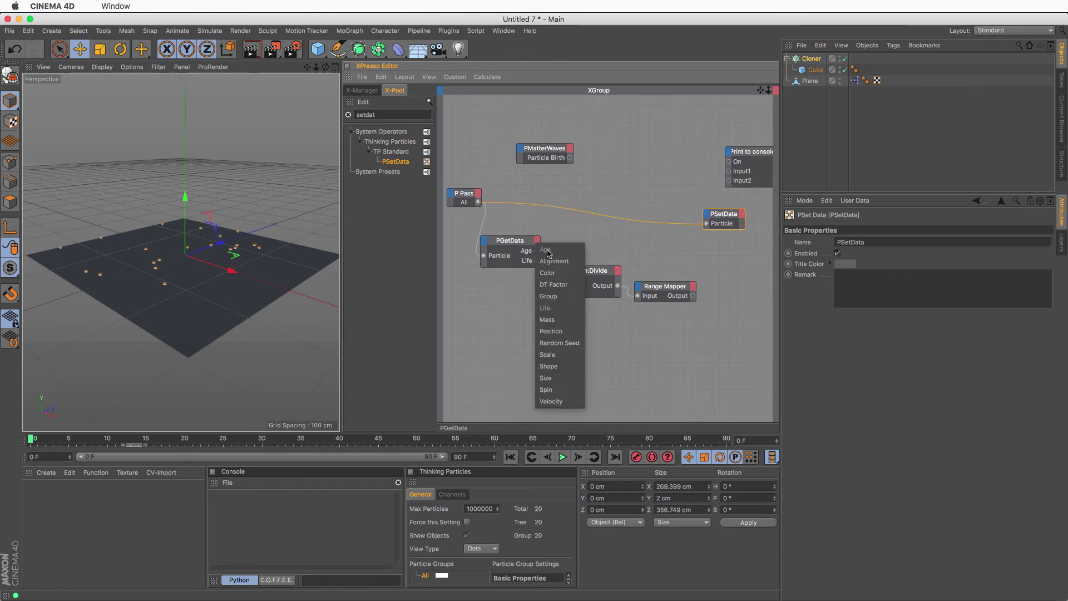
left_click(723, 215)
left_click(707, 215)
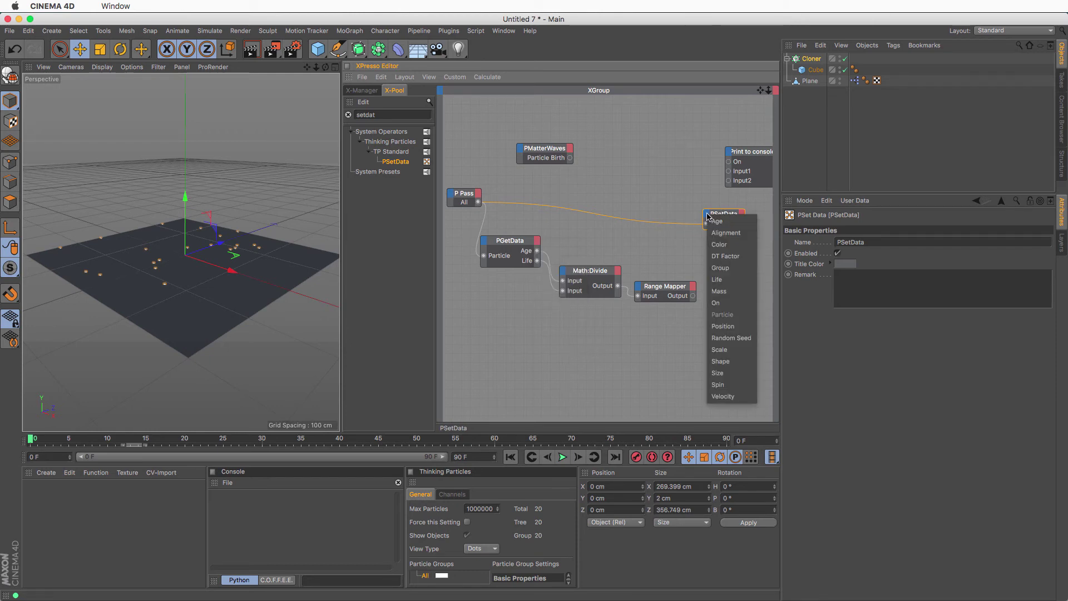
left_click(735, 350)
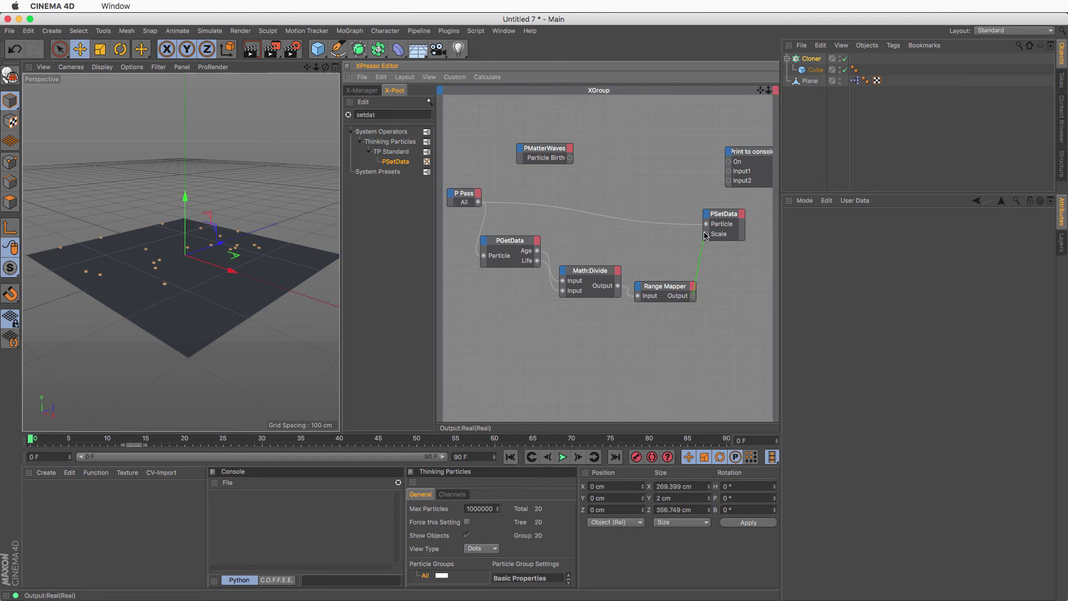
left_click_drag(704, 235, 706, 233)
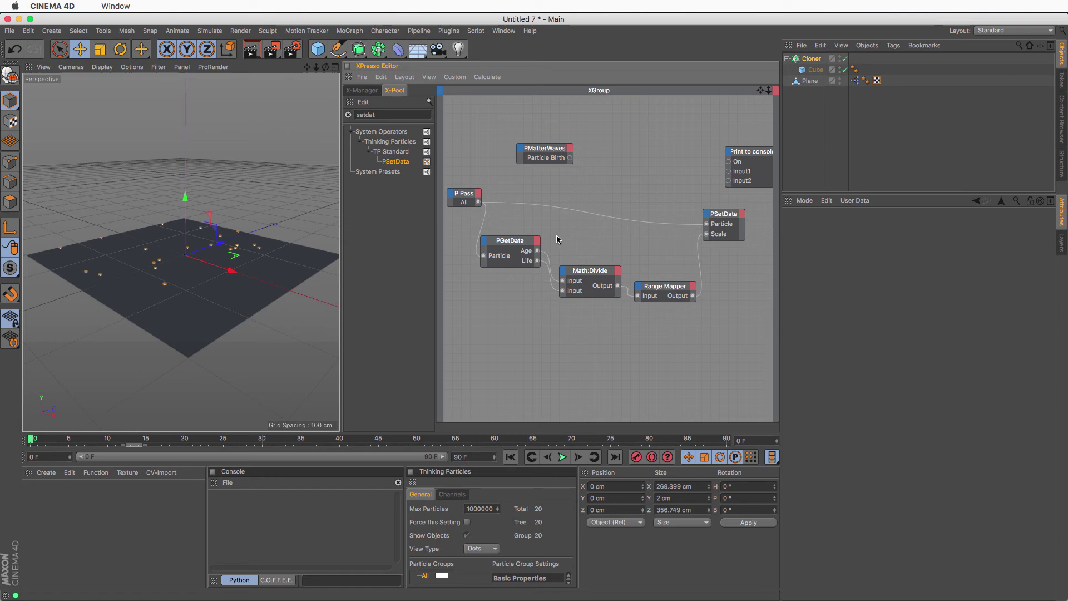
Play the animation and examine how the cubes grow in an enlarged front view of the particles
left_click(659, 286)
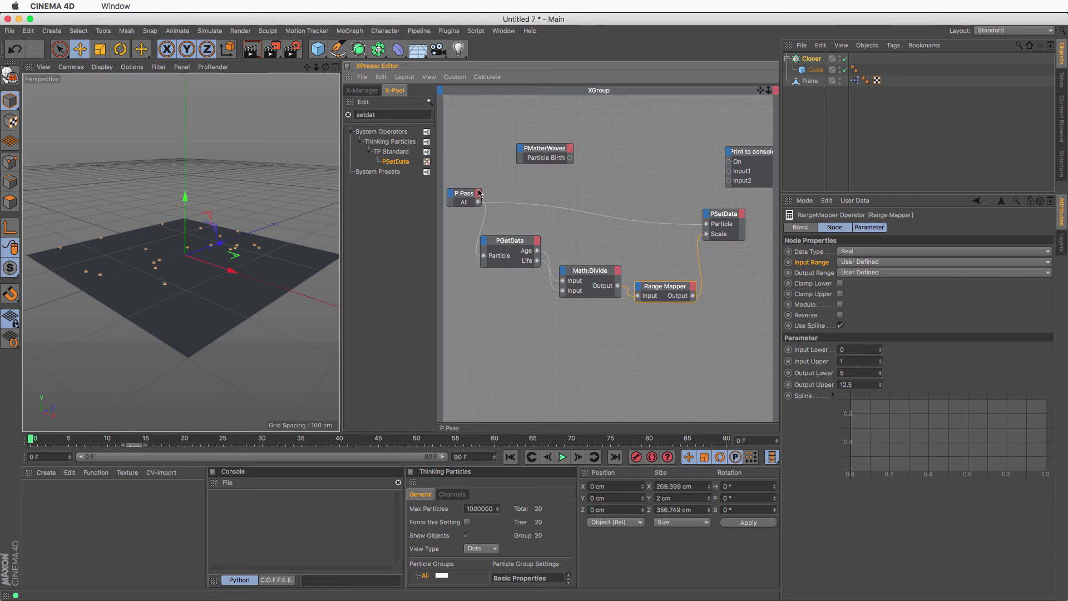
left_click(563, 458)
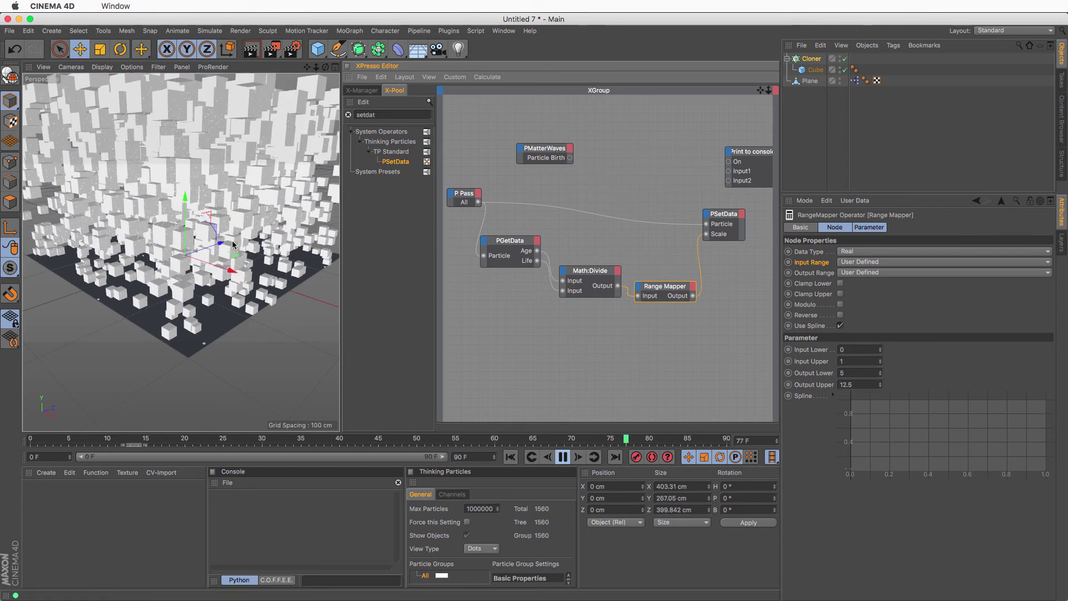
left_click(335, 69)
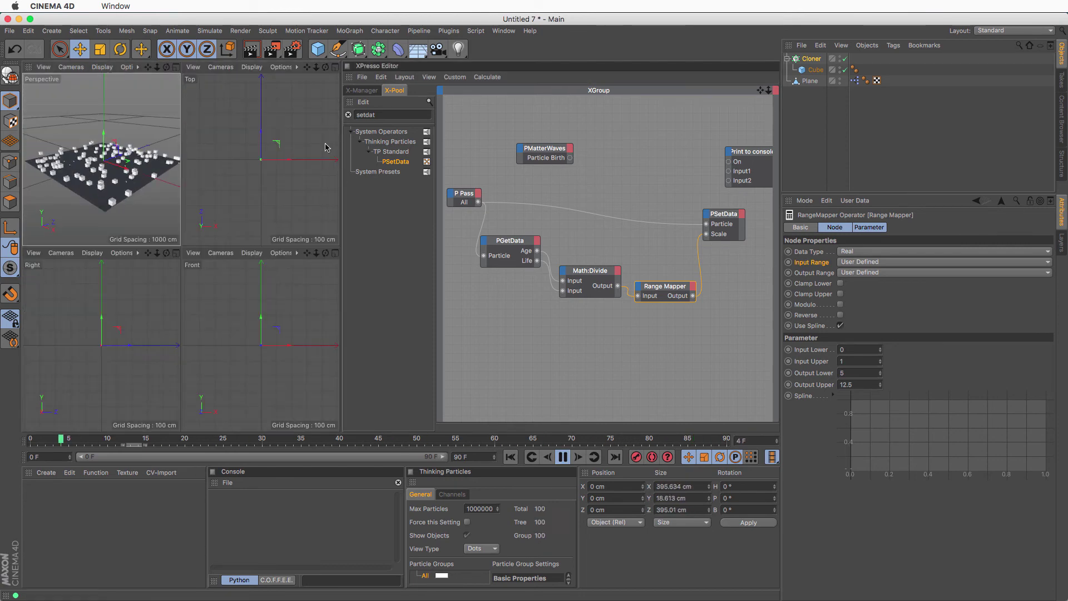
middle_click(333, 280)
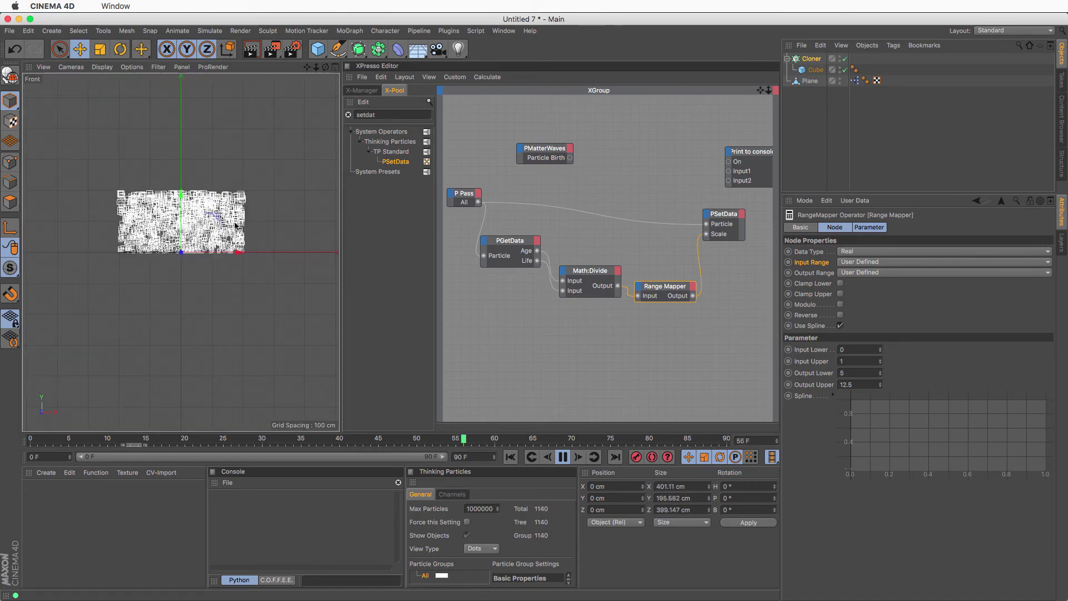
scroll(281, 217, "up", 10)
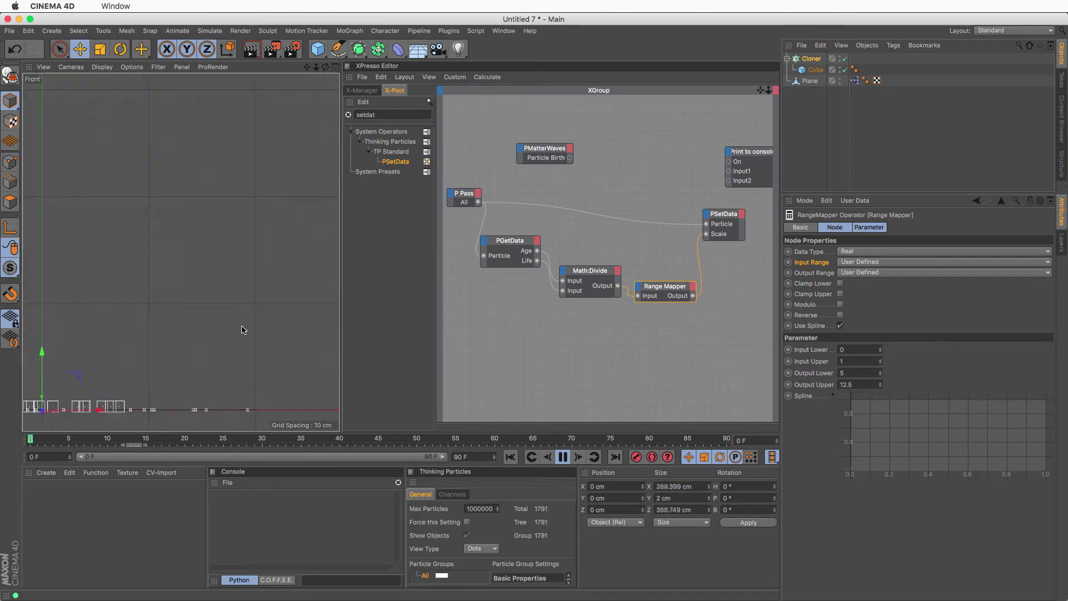
scroll(251, 296, "down", 2)
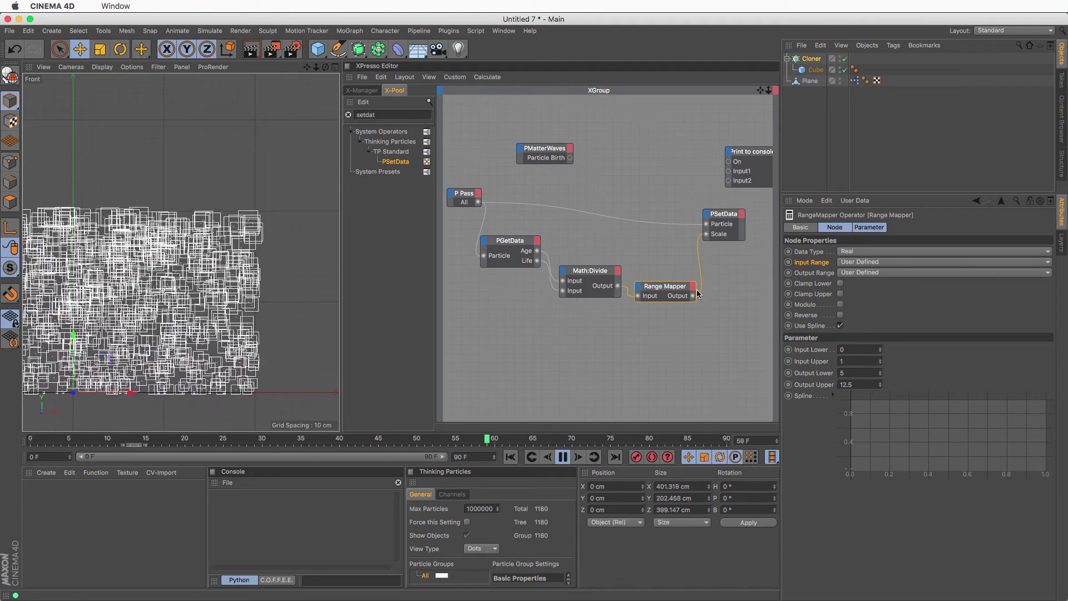
Set the Range Mapper's Output Lower to 0 and Output Upper to 10 while the animation plays
left_click(856, 372)
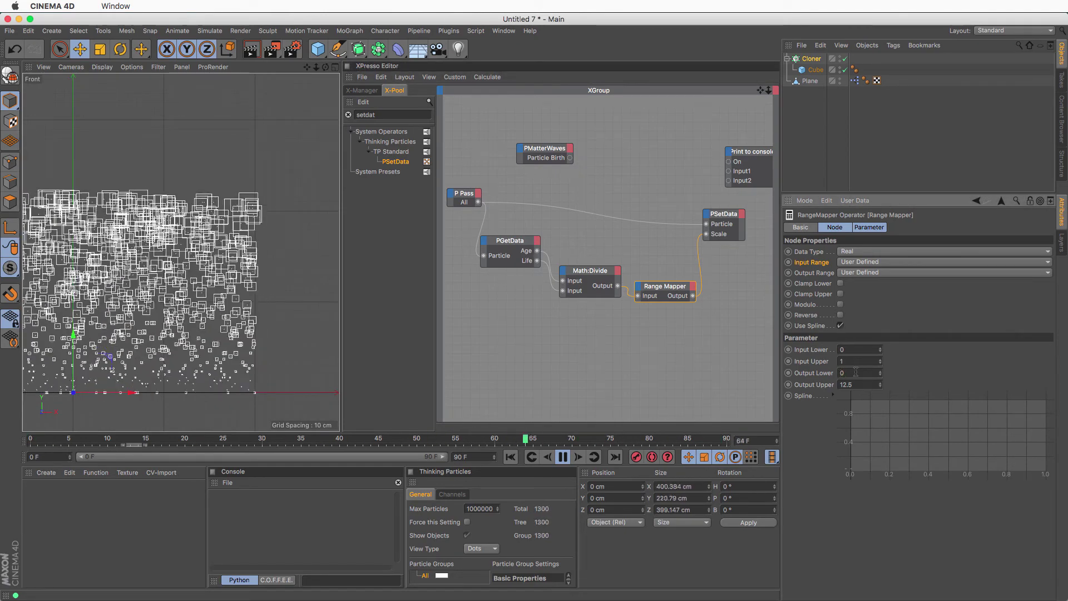
type("0")
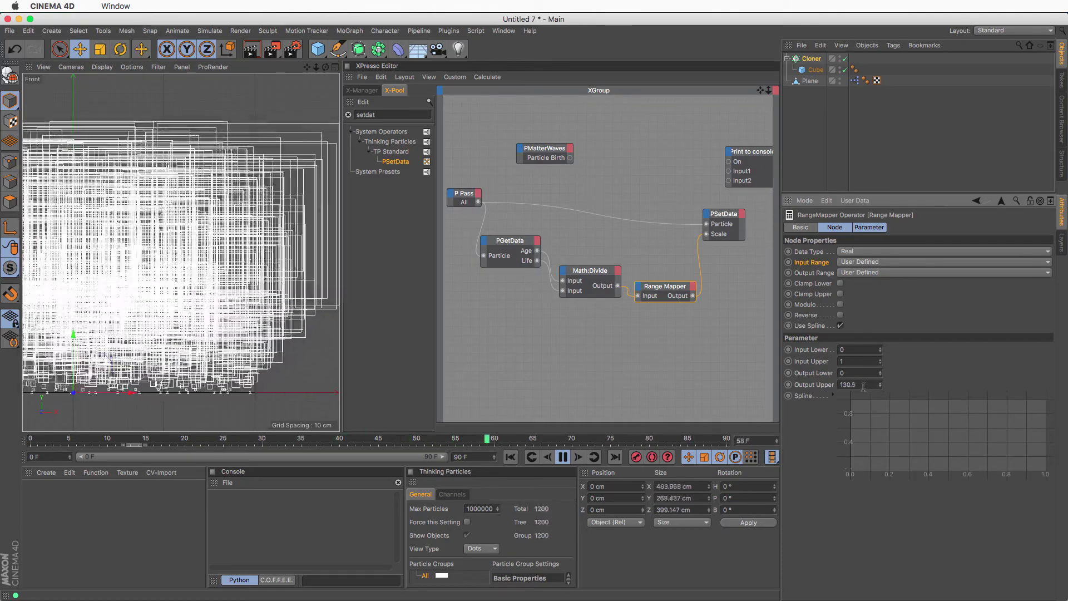
left_click(862, 384)
type("10")
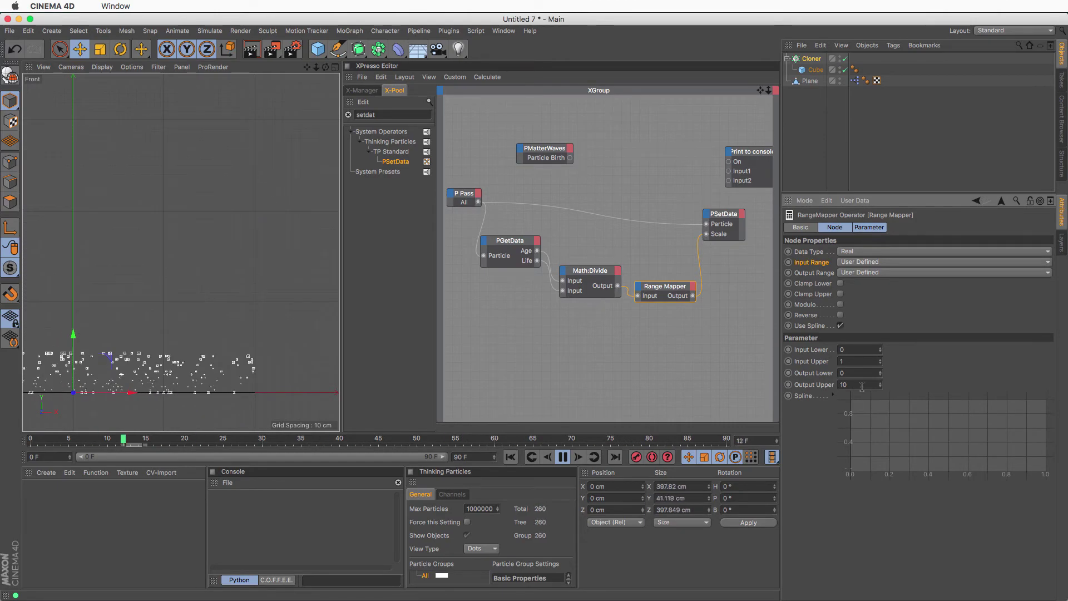
Check the PMatterWaves life settings, reselect the Range Mapper and examine the growing cubes in the perspective view from a higher angle
left_click(544, 153)
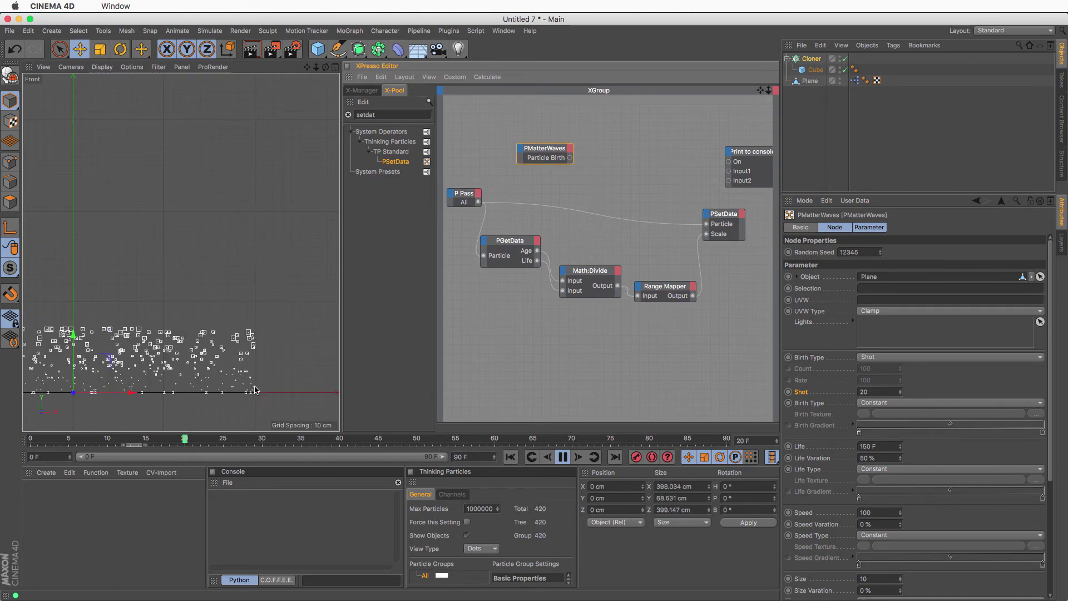
left_click(663, 288)
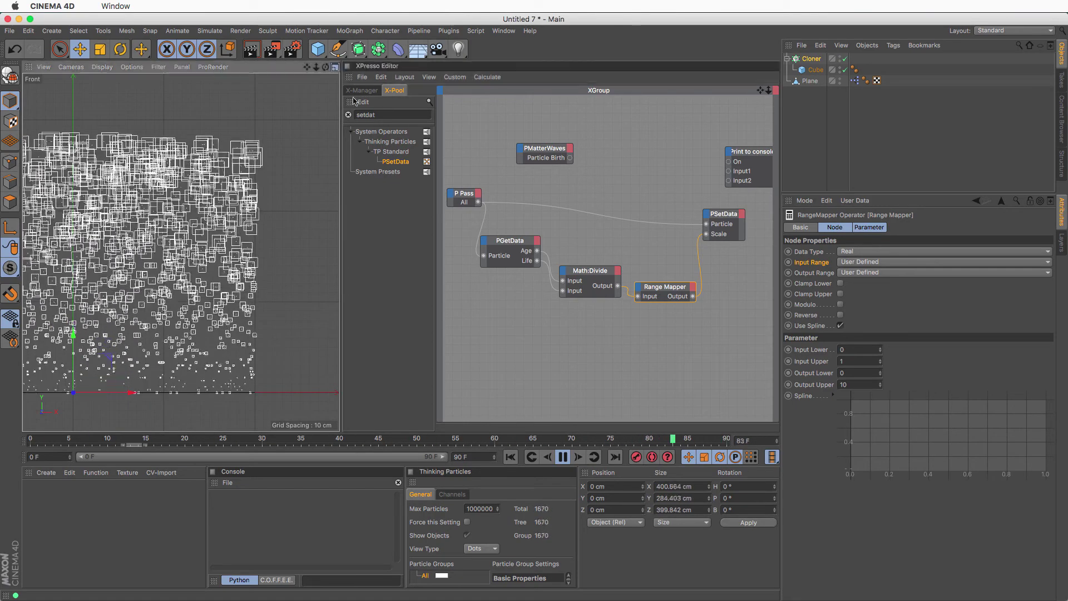
left_click(336, 66)
left_click(176, 67)
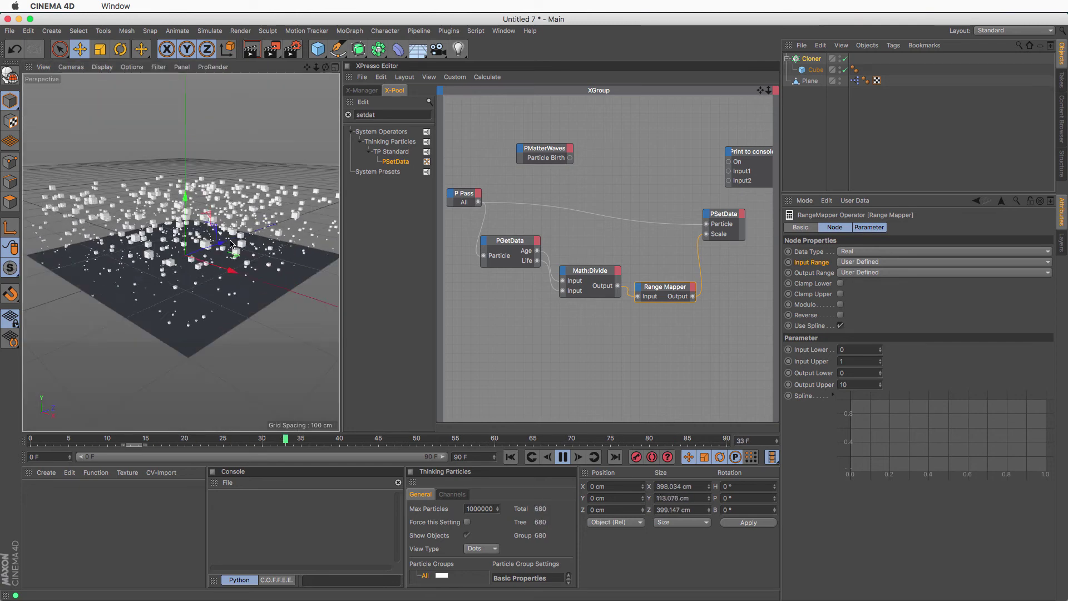
left_click_drag(231, 244, 215, 287, "alt")
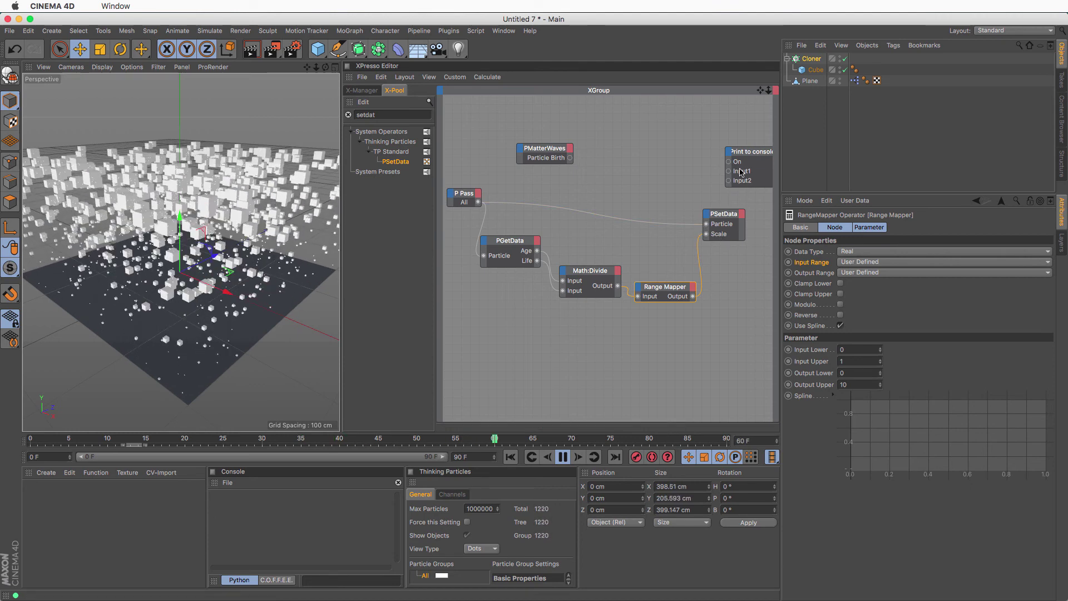
Delete the unused Print to console node and show the Cloner's object properties
left_click(745, 151)
key("Delete")
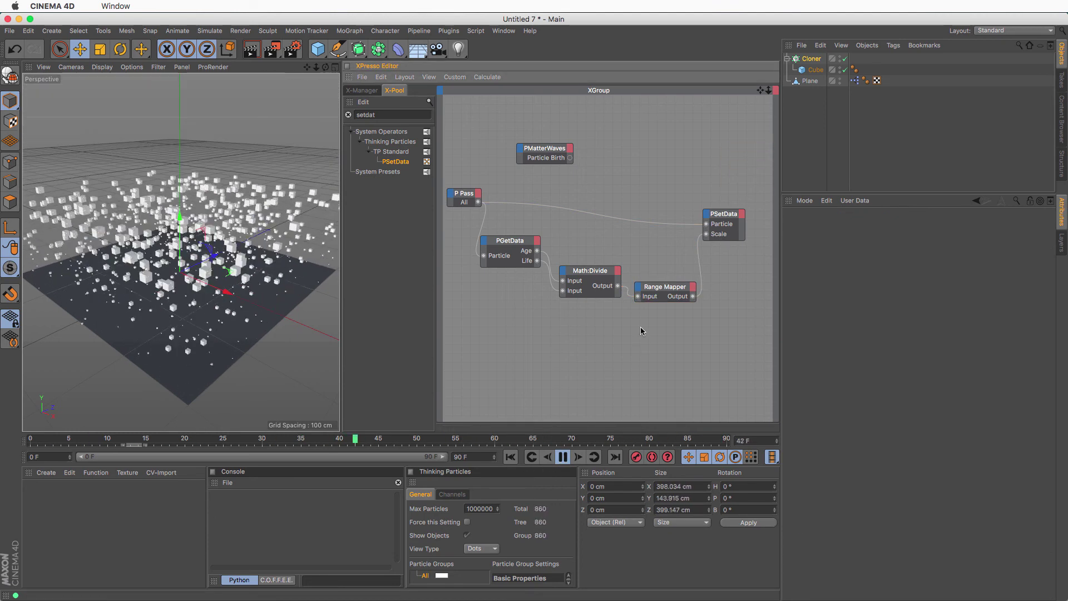
left_click(809, 59)
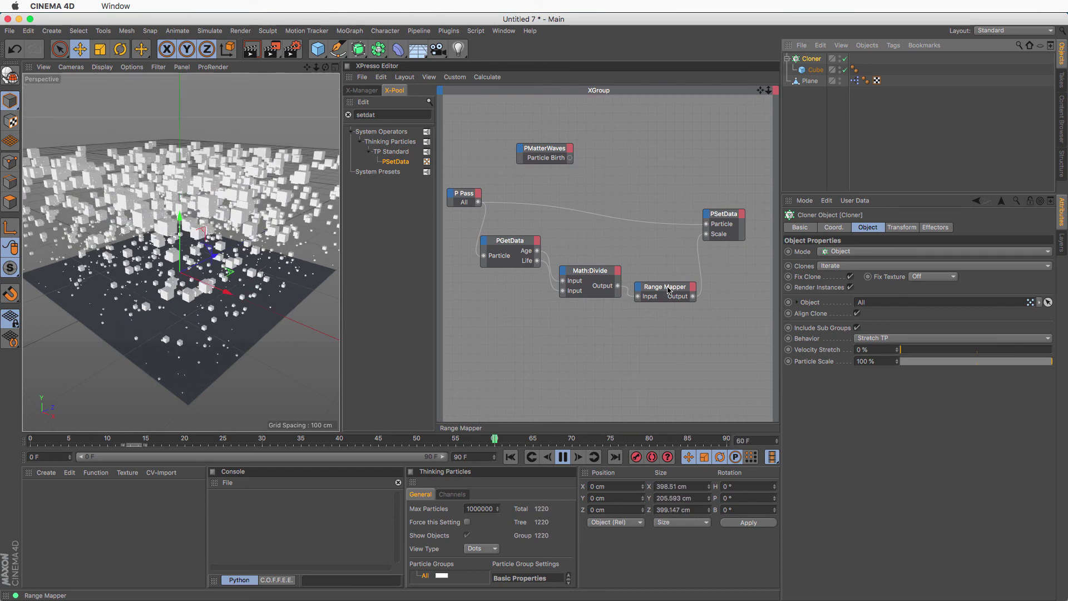
Reset the Range Mapper's spline and shape it into a peak, with a point at about 0.45 raised to maximum and the end point at 0
left_click(667, 291)
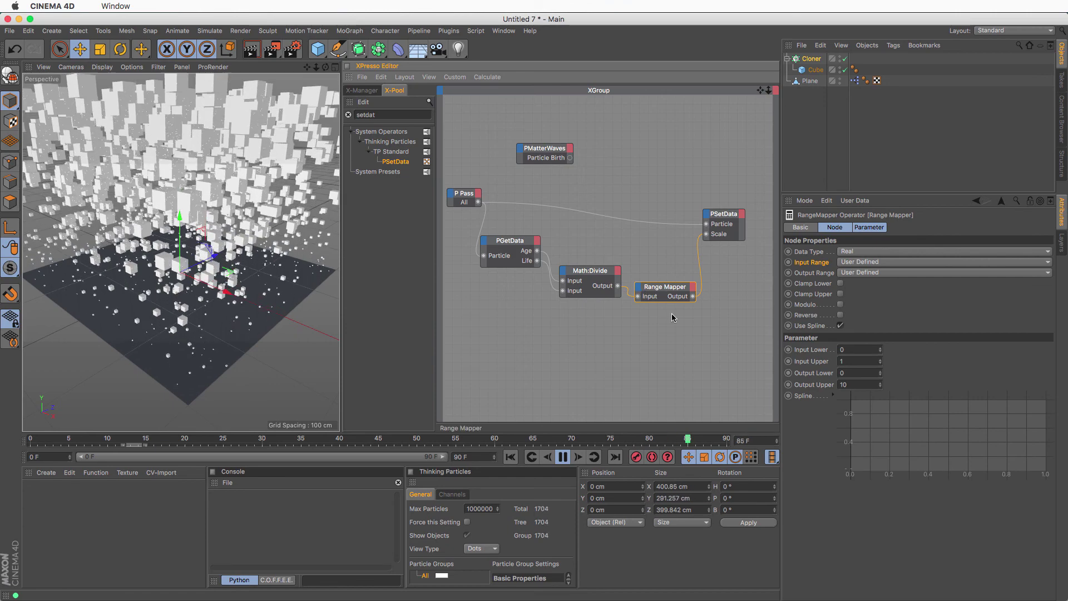
right_click(890, 432)
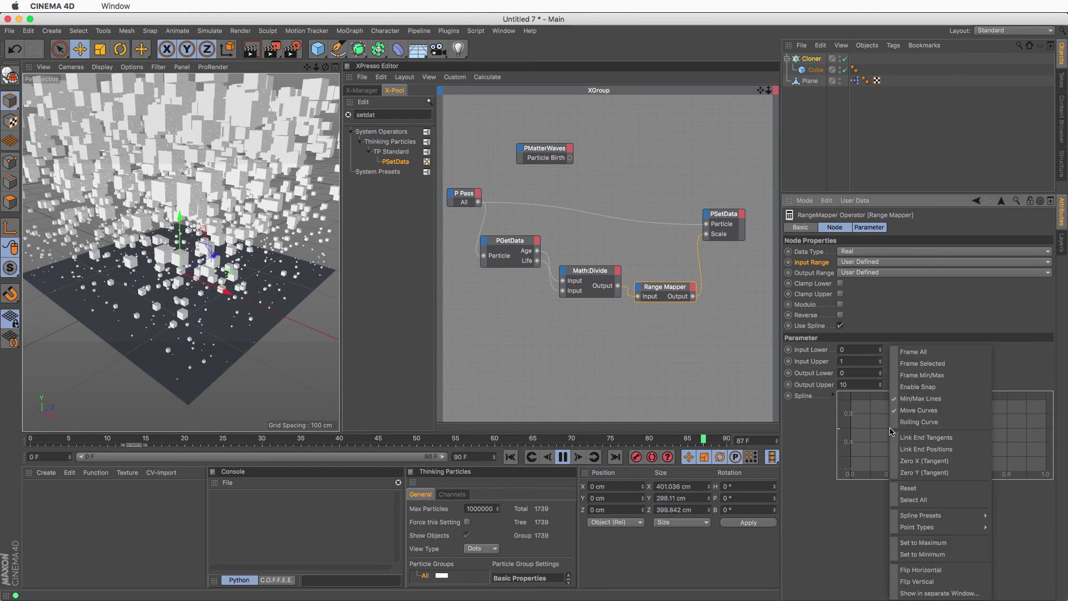
left_click(923, 487)
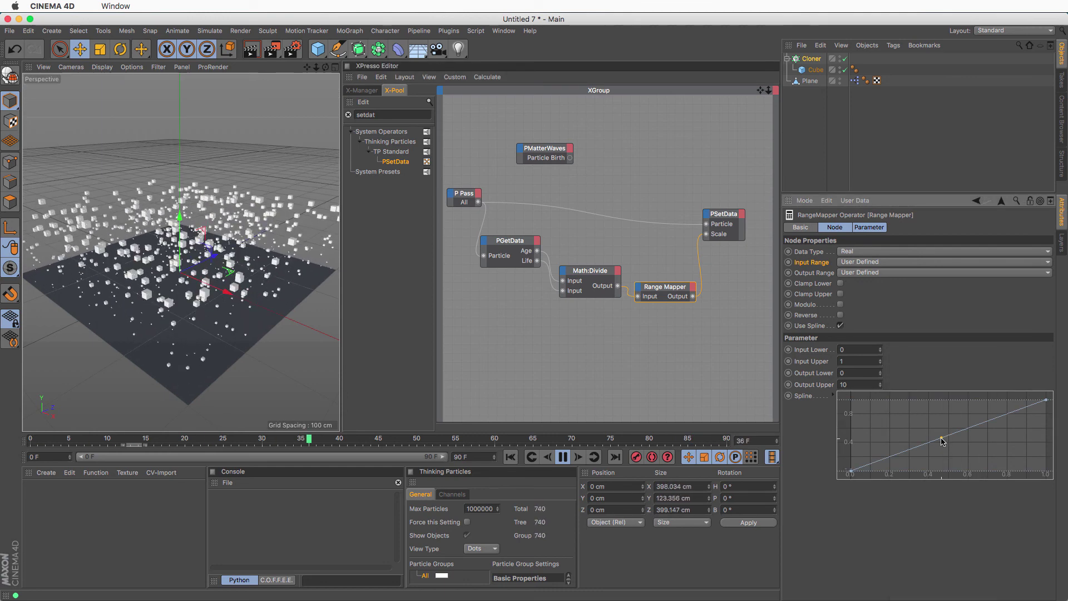
left_click_drag(943, 437, 940, 400)
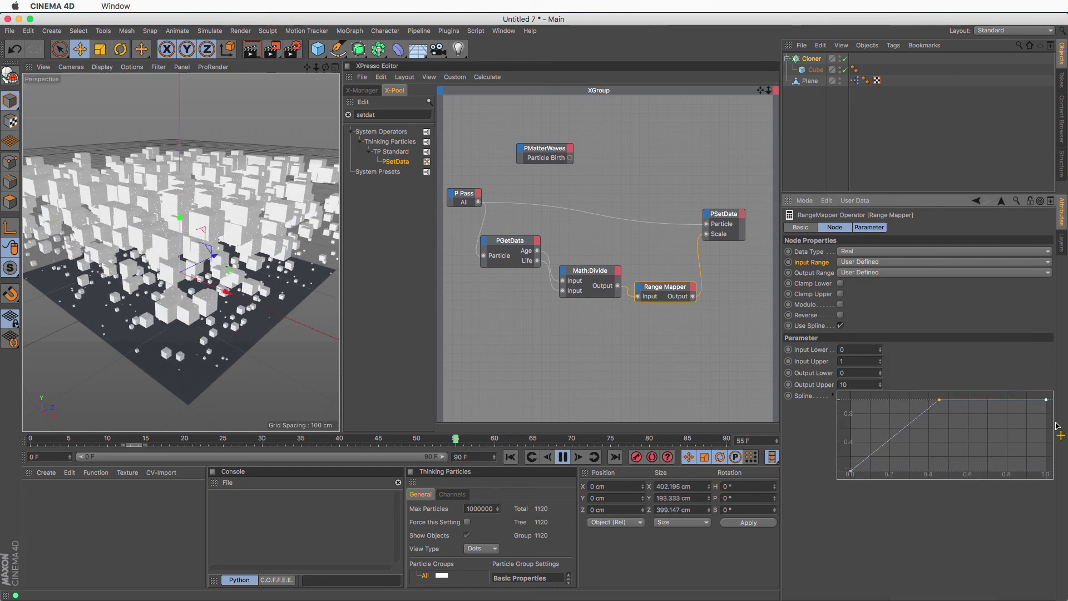
left_click_drag(1046, 399, 1045, 472)
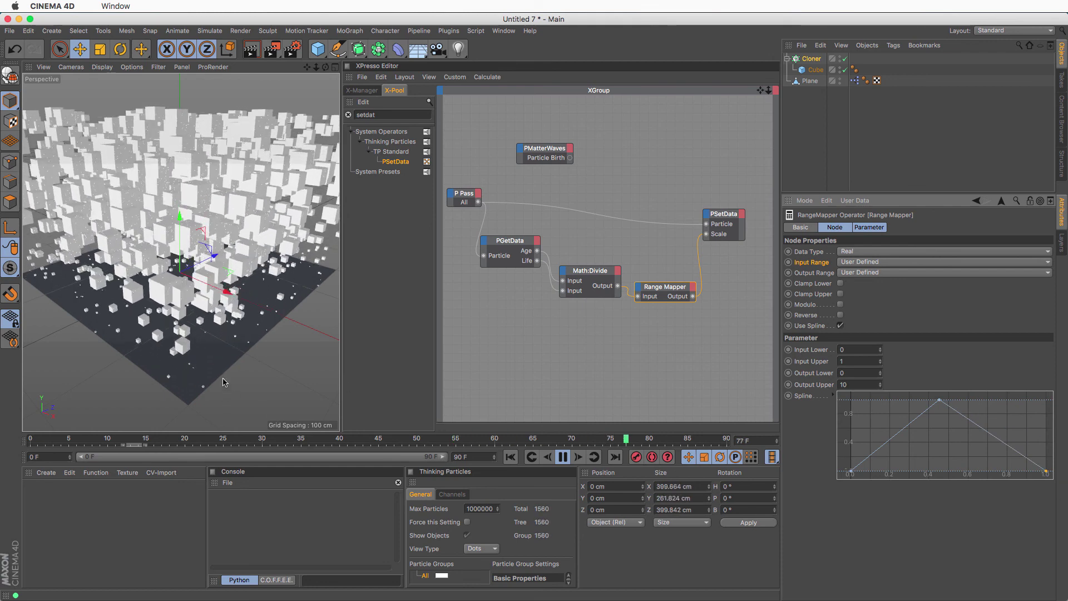